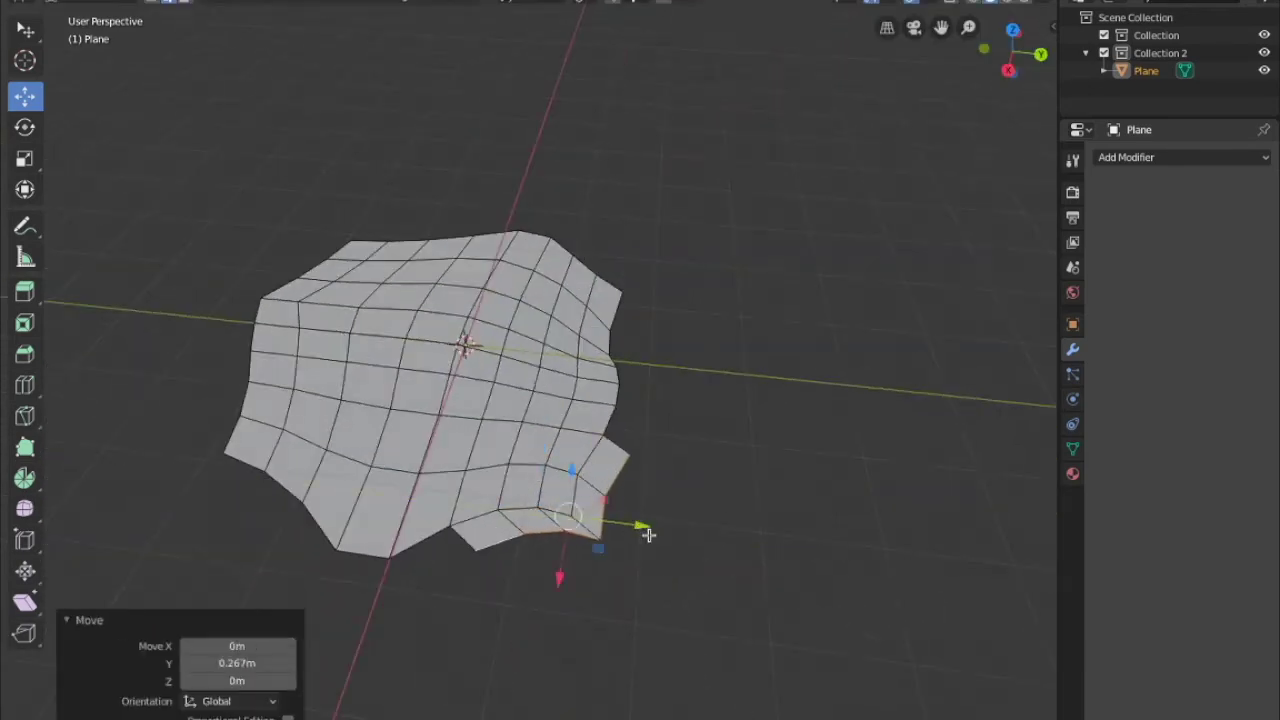
Drag the plane's boundary edges outward into an irregular, rock-like outline
middle_drag(527, 521, 544, 636)
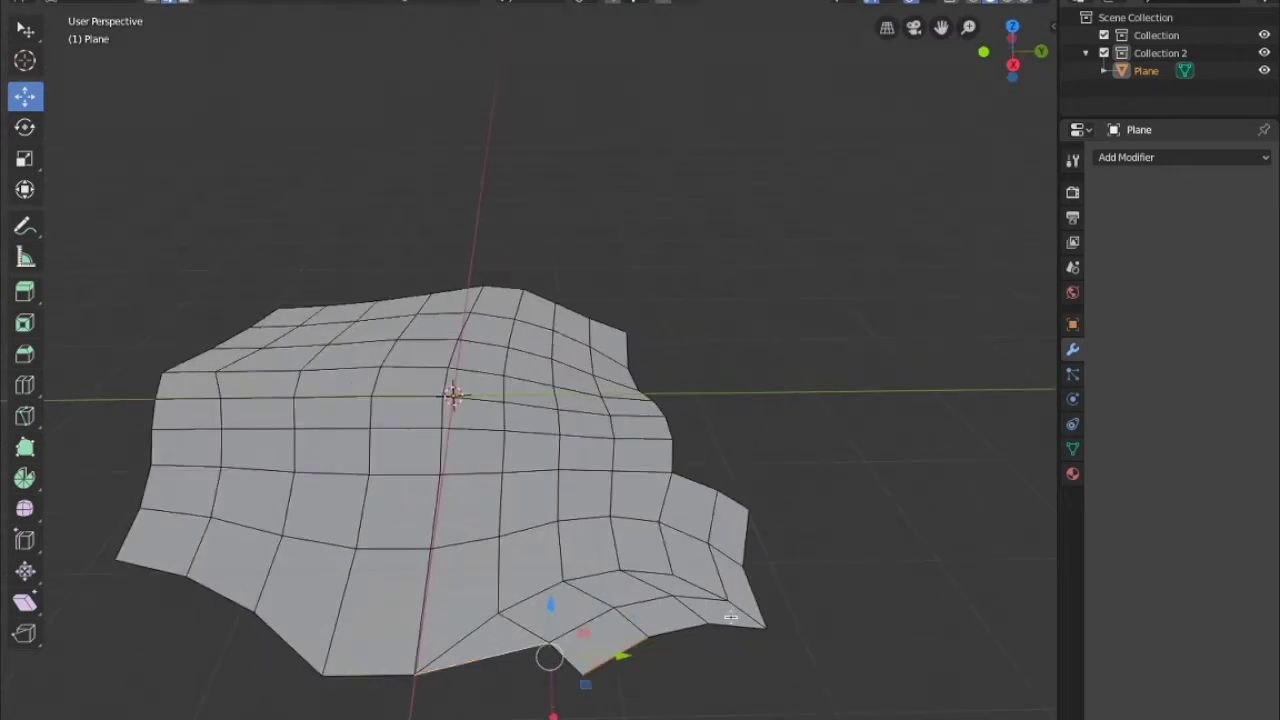
middle_drag(688, 529, 464, 508)
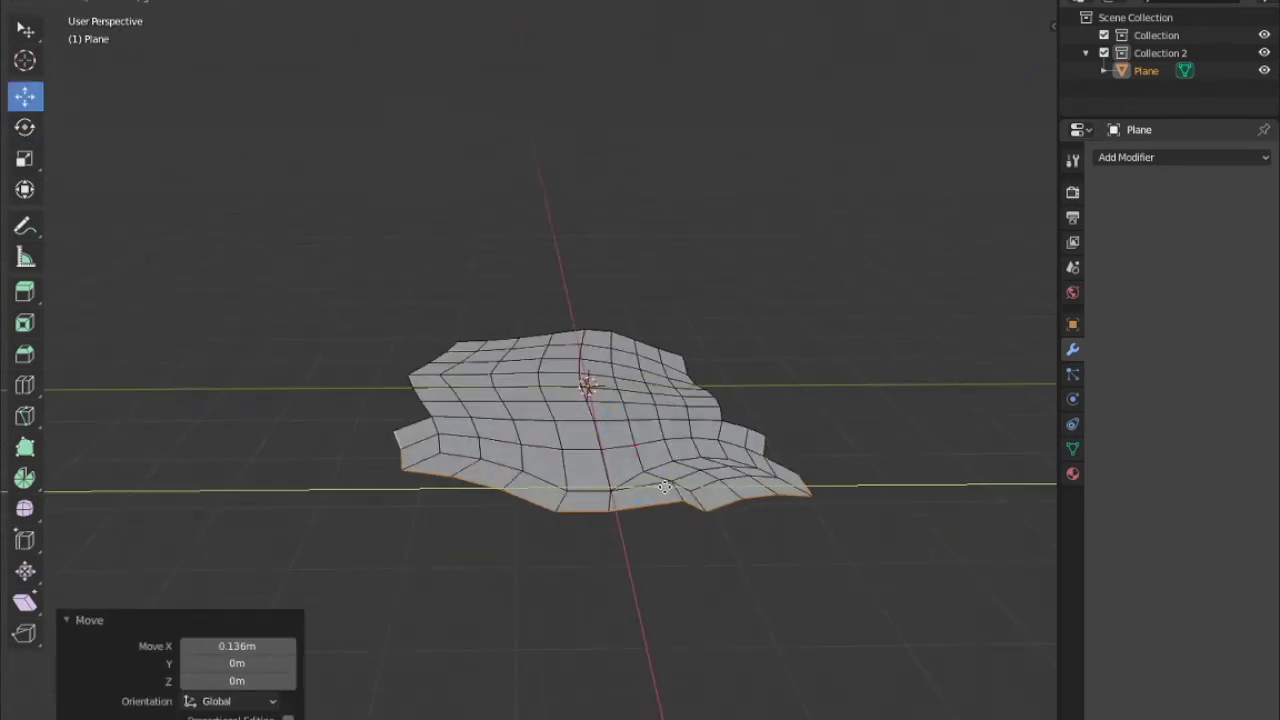
mouse_move(722, 362)
middle_down()
mouse_move(711, 610)
mouse_move(790, 480)
mouse_move(857, 419)
middle_up()
mouse_move(944, 367)
middle_down()
mouse_move(843, 486)
mouse_move(709, 603)
mouse_move(310, 96)
middle_up()
middle_drag(728, 605, 646, 464)
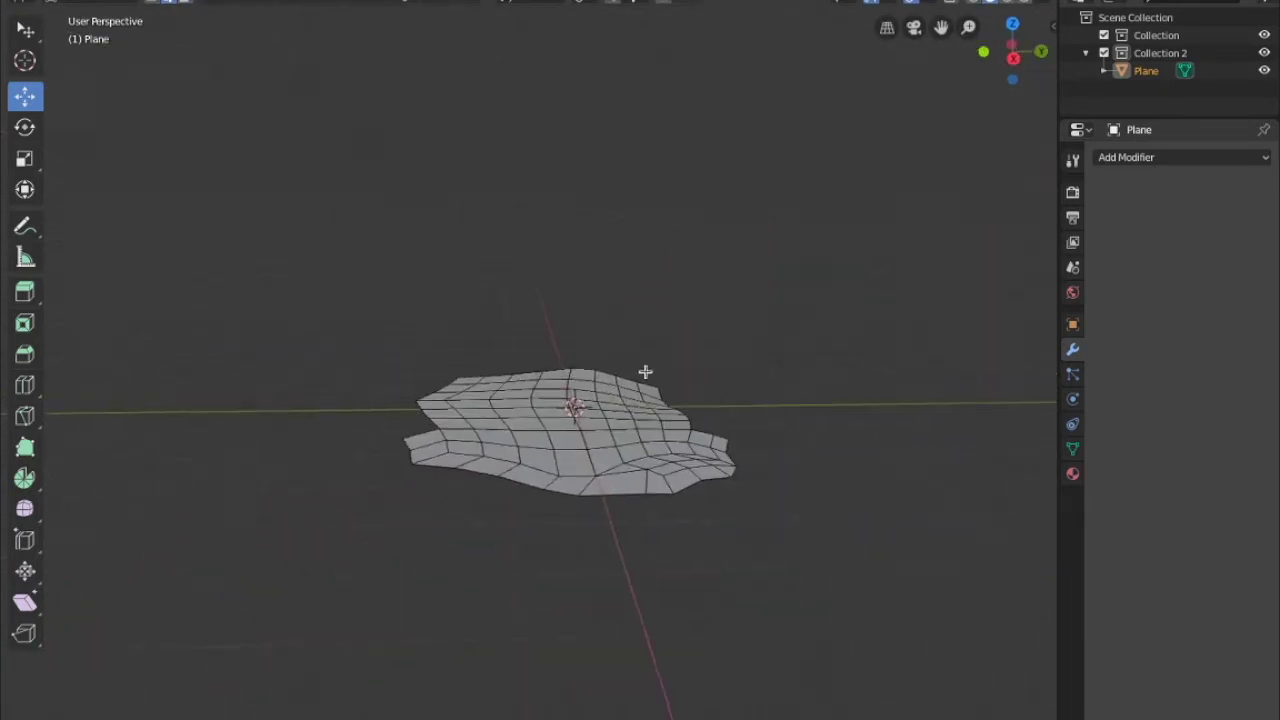
scroll(646, 464, up, 5)
Extrude the outer edge and raise the surface 0.013 m in Z for slight thickness
key(e)
key(Escape)
middle_drag(709, 540, 580, 456)
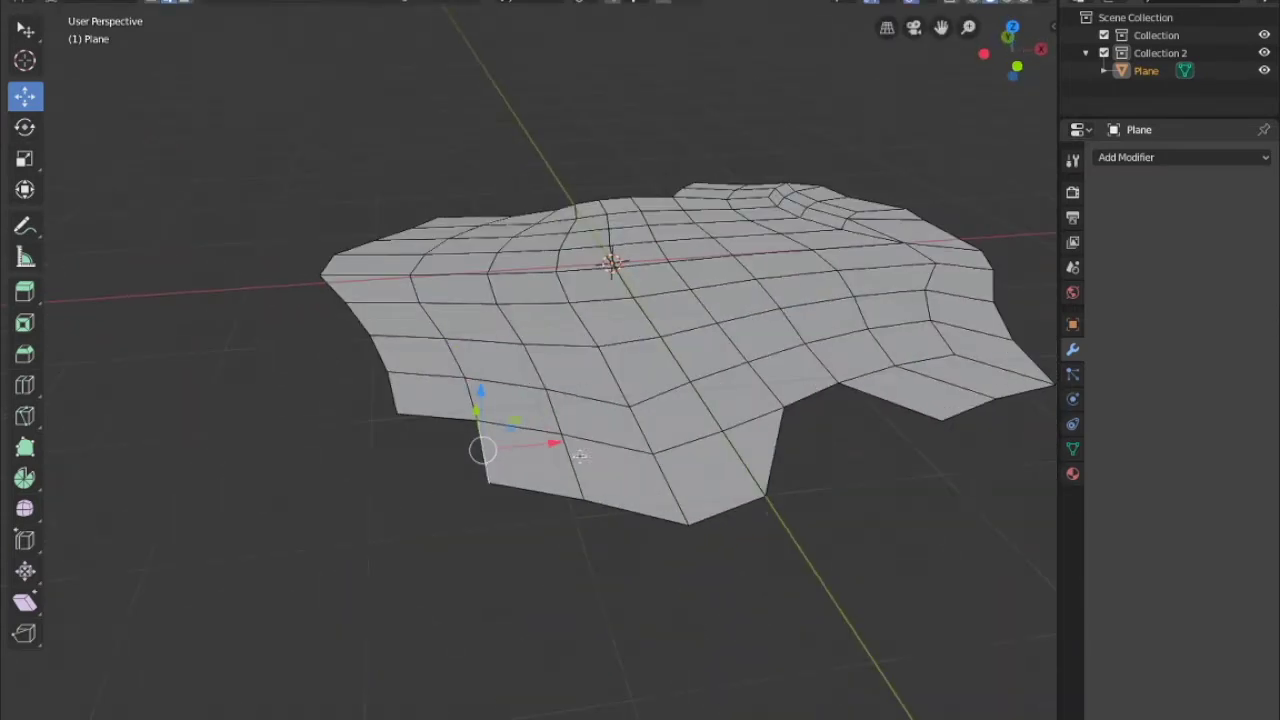
middle_drag(576, 332, 795, 201)
scroll(795, 201, down, 3)
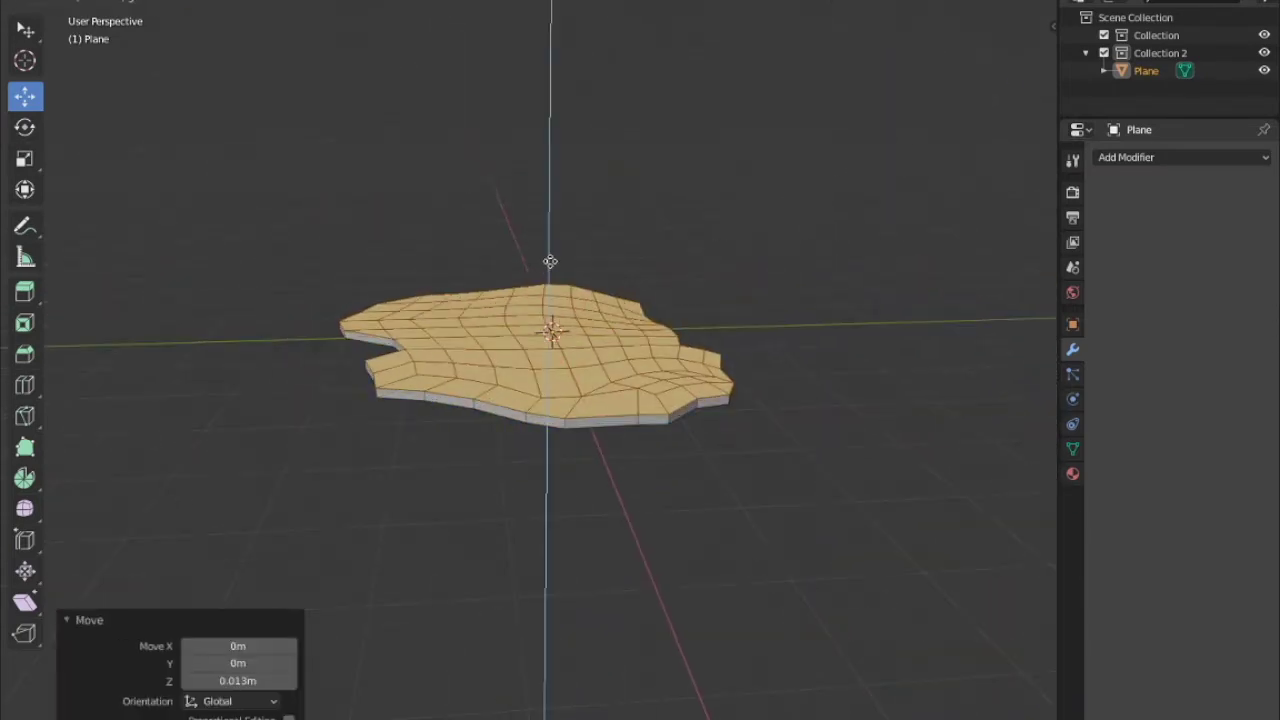
Enlarge the raised top face of the slab slightly
click(775, 287)
middle_drag(775, 287, 705, 310)
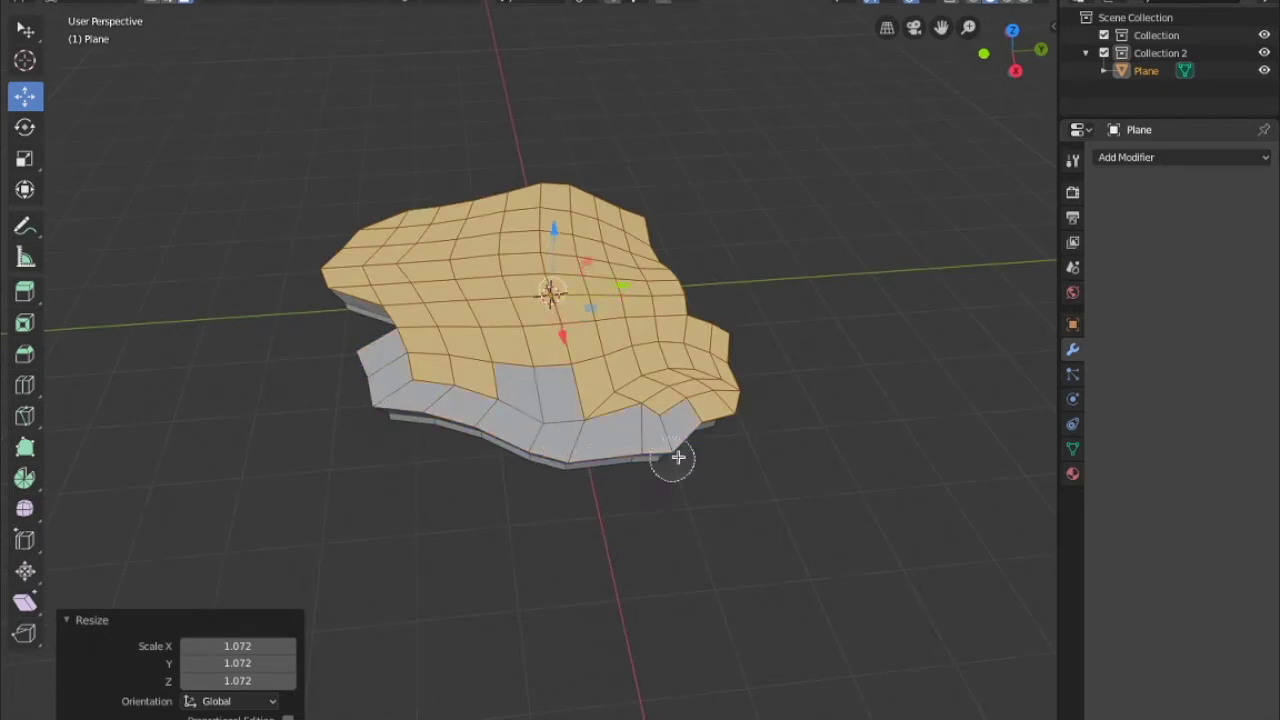
mouse_move(704, 410)
middle_down()
mouse_move(660, 314)
mouse_move(576, 410)
mouse_move(654, 393)
middle_up()
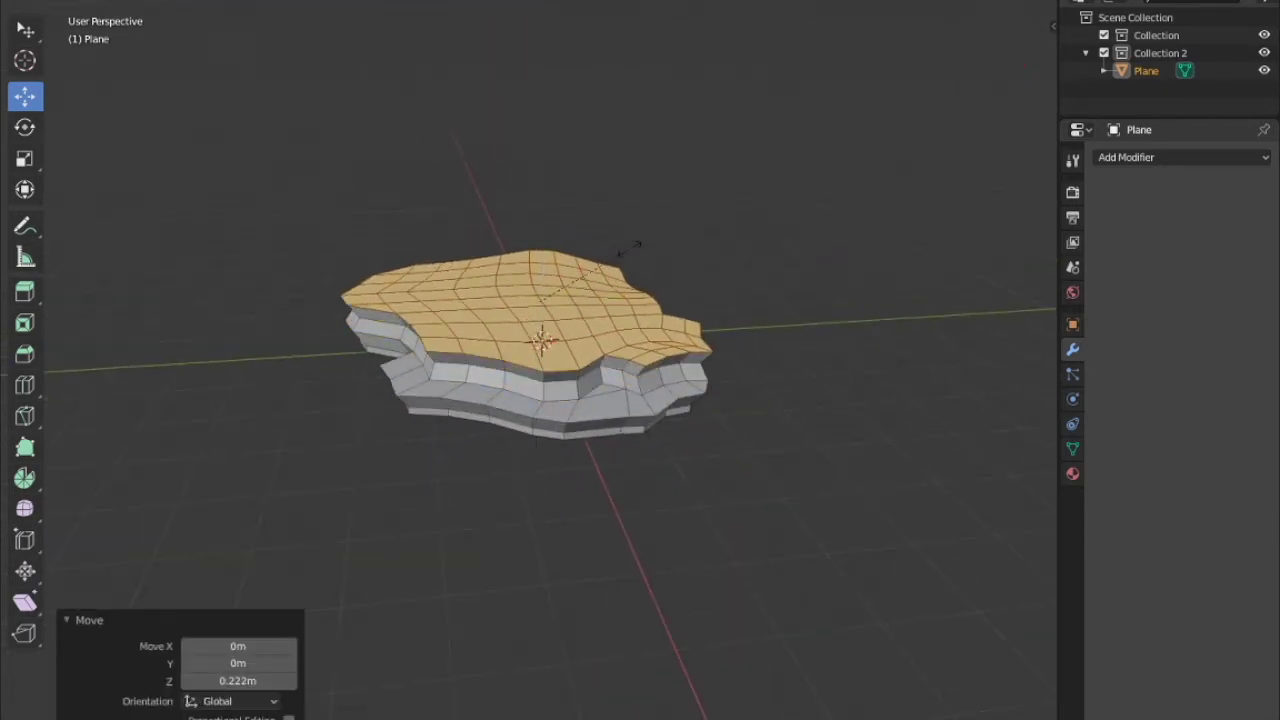
middle_drag(607, 265, 538, 226)
Extrude the top faces into a new tier and reshape it with proportional-falloff moves
key(e)
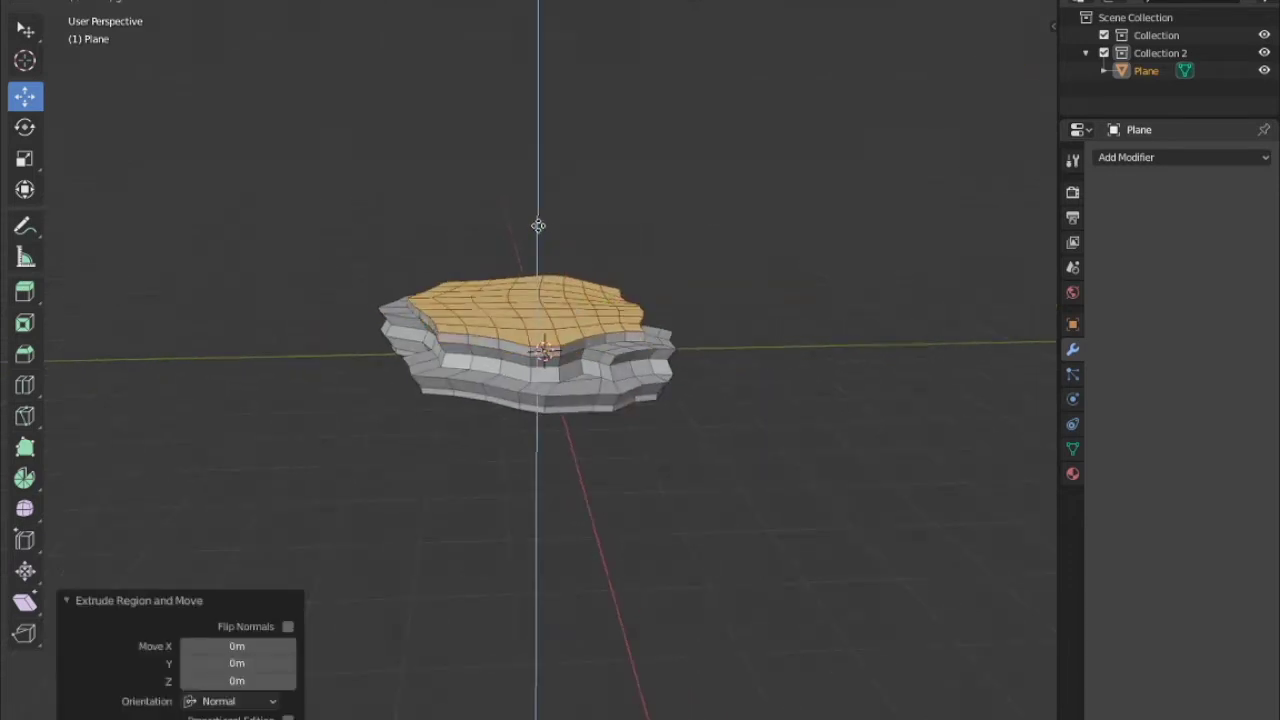
mouse_move(655, 251)
middle_down()
mouse_move(600, 289)
mouse_move(771, 286)
middle_up()
key(g)
scroll(663, 337, up, 3)
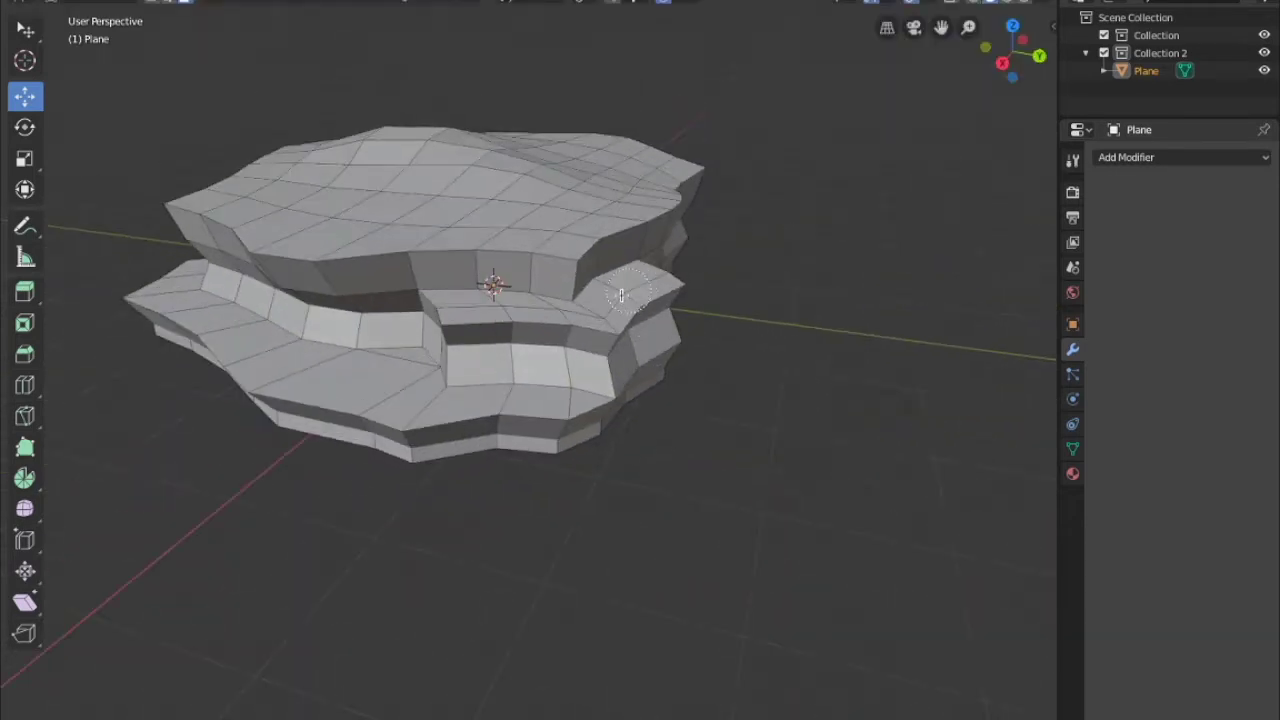
click(567, 247)
mouse_move(567, 247)
middle_down()
mouse_move(871, 251)
mouse_move(891, 274)
mouse_move(547, 324)
mouse_move(494, 294)
middle_up()
key(g)
key(g)
Leave Edit Mode and add a Subdivision Surface modifier to the rock
mouse_move(480, 337)
middle_down()
mouse_move(744, 232)
mouse_move(630, 129)
middle_up()
scroll(630, 129, up, 4)
key(Tab)
scroll(566, 166, down, 5)
click(1126, 157)
click(908, 611)
middle_drag(908, 611, 639, 212)
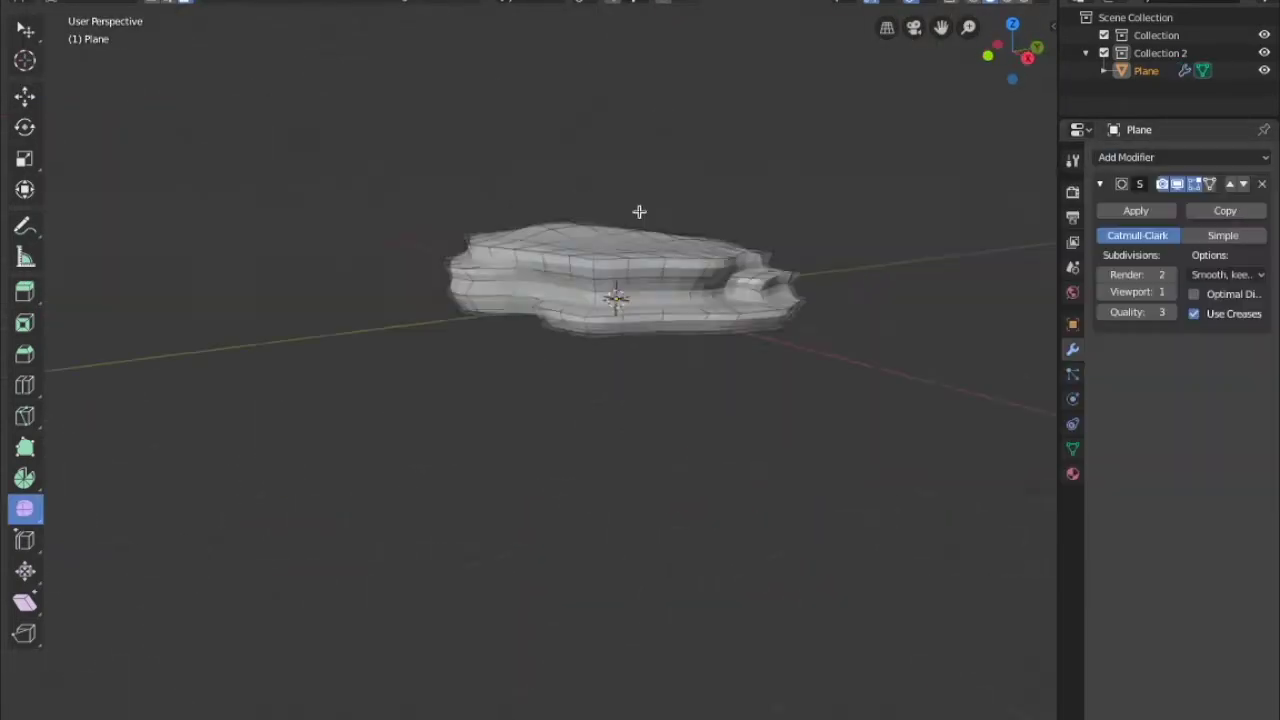
scroll(346, 60, up, 5)
Apply the subdivision permanently to the rock and add a cube mesh
click(25, 95)
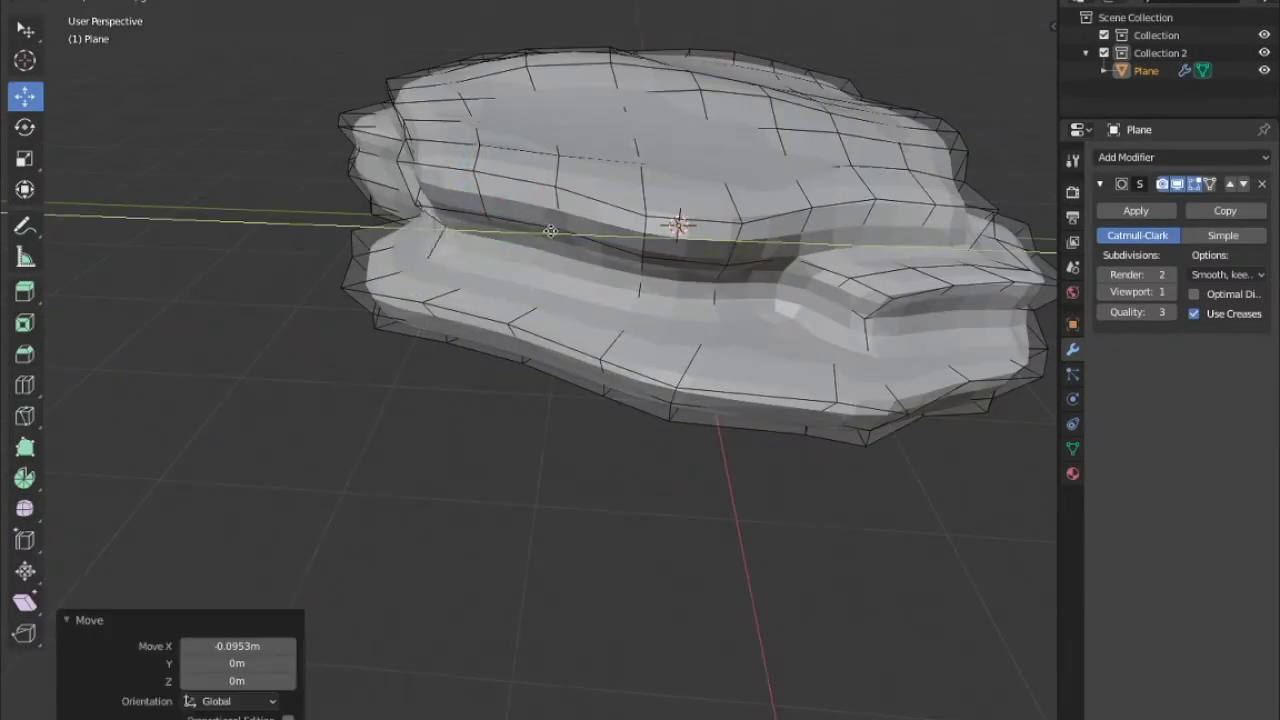
scroll(550, 231, down, 3)
mouse_move(550, 231)
middle_down()
mouse_move(689, 274)
mouse_move(586, 251)
mouse_move(724, 216)
mouse_move(600, 220)
middle_up()
scroll(689, 274, up, 2)
drag(600, 220, 530, 250)
mouse_move(530, 250)
middle_down()
mouse_move(669, 366)
mouse_move(581, 357)
mouse_move(866, 323)
mouse_move(803, 286)
middle_up()
scroll(803, 286, down, 5)
key(ctrl+a)
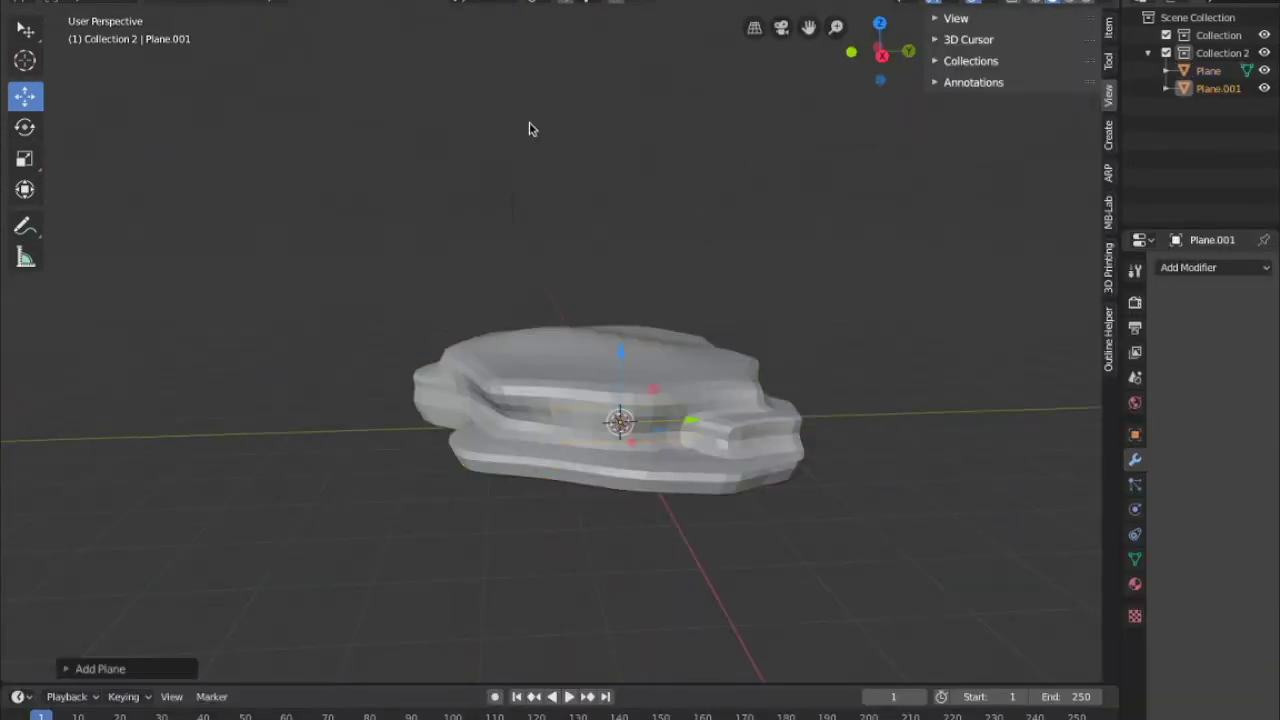
key(shift+a)
click(466, 31)
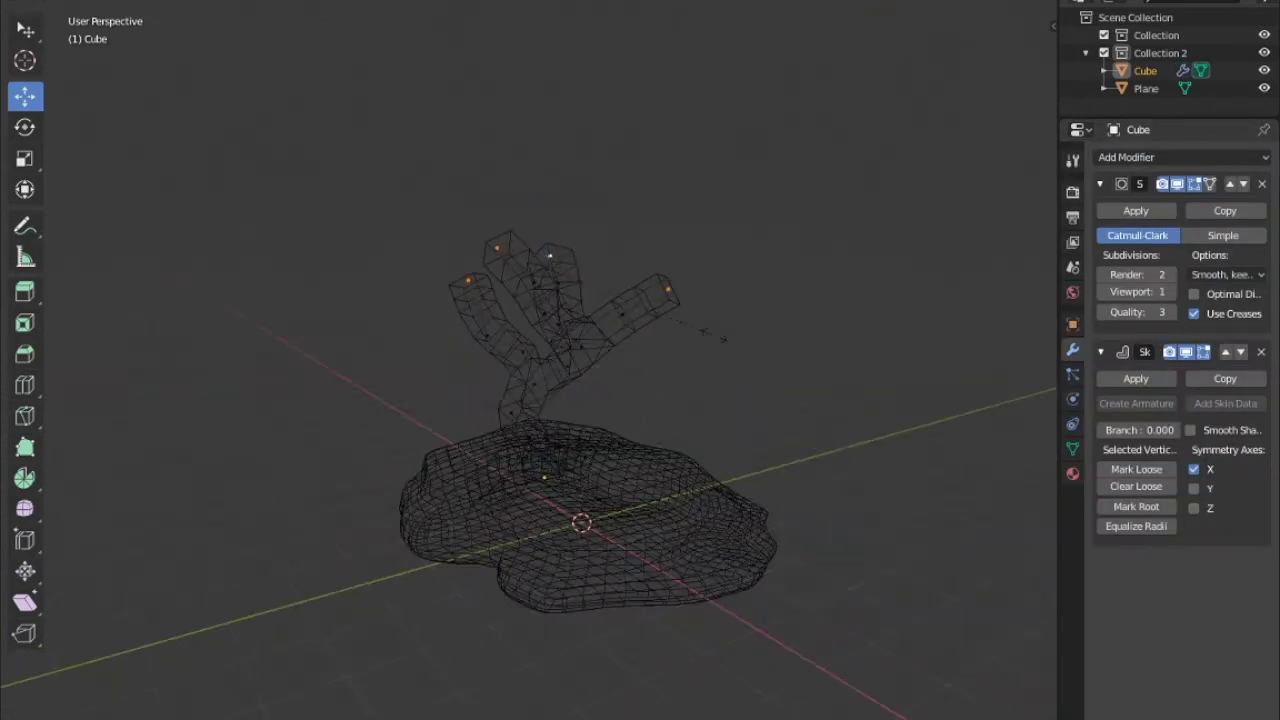
Set the branch tips' skin radius to 0.322 so they taper to points
click(700, 213)
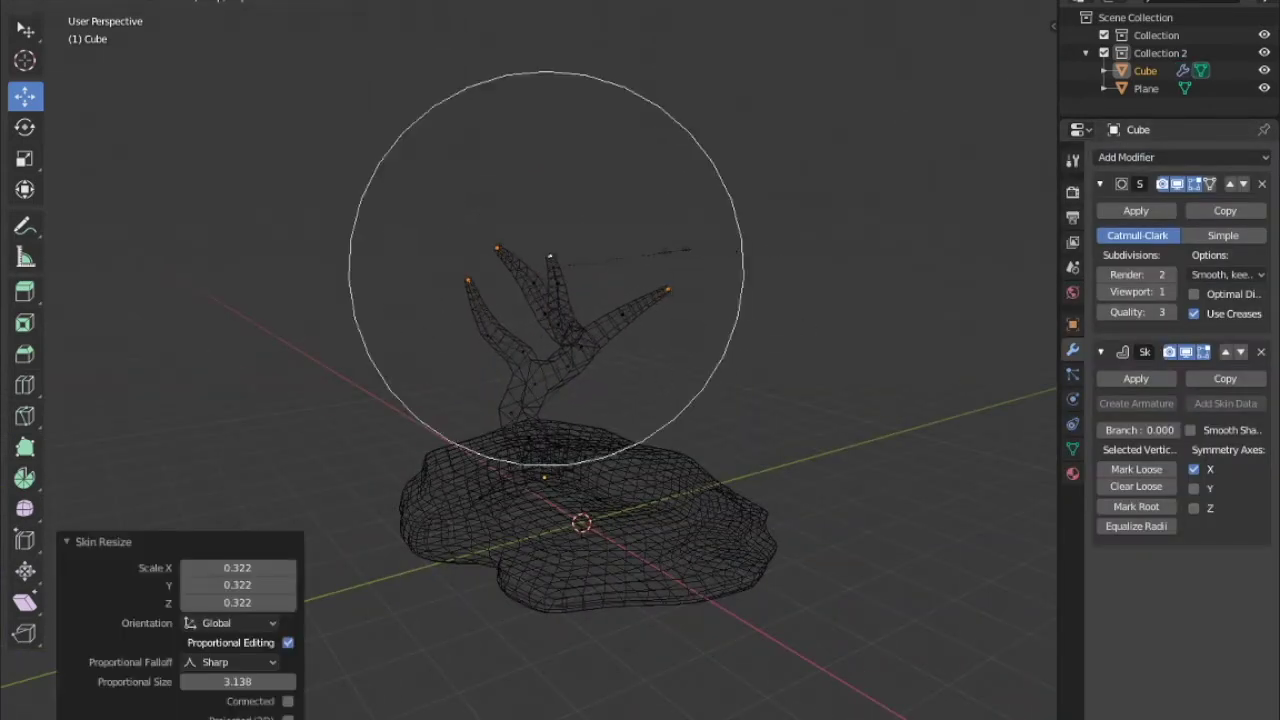
mouse_move(700, 213)
middle_down()
mouse_move(825, 260)
mouse_move(780, 294)
mouse_move(603, 209)
mouse_move(722, 358)
mouse_move(592, 443)
mouse_move(743, 403)
middle_up()
Resize the skin thickness of the trunk base vertices, viewed in solid shading
key(ctrl+a)
click(794, 337)
middle_drag(794, 337, 524, 481)
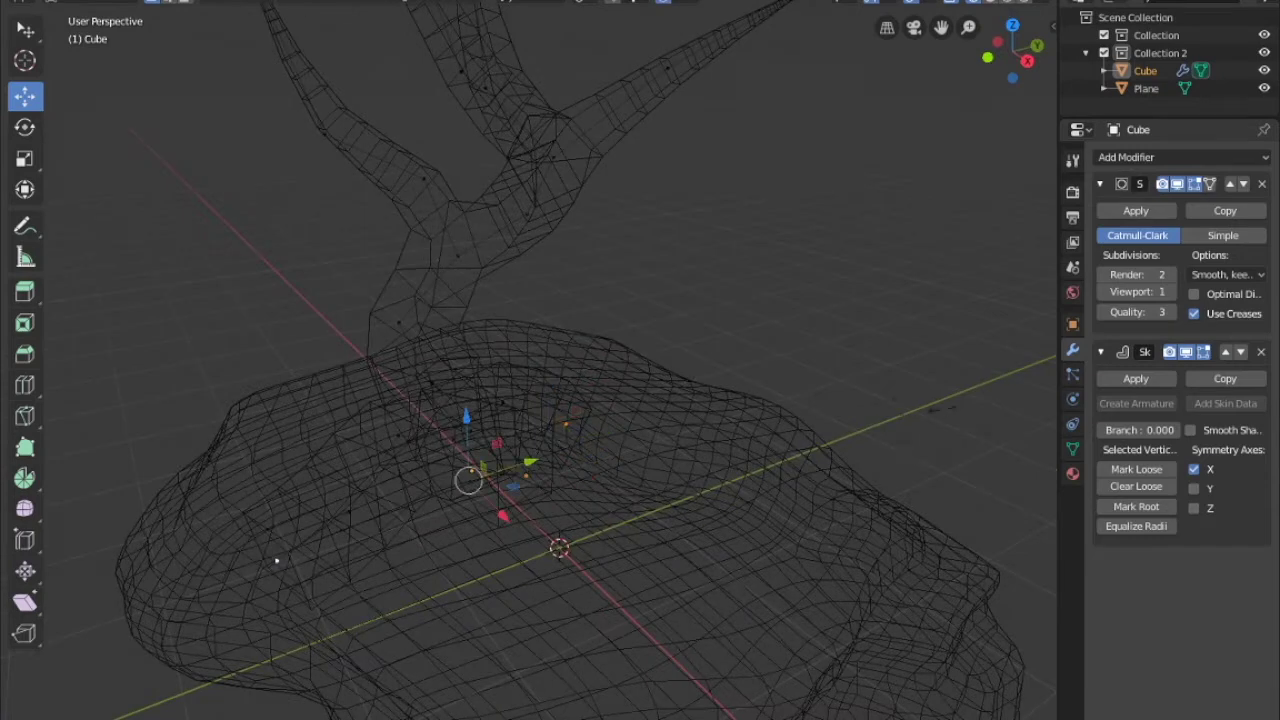
click(637, 457)
mouse_move(637, 457)
middle_down()
mouse_move(643, 357)
mouse_move(678, 386)
middle_up()
key(shift+z)
scroll(405, 430, down, 5)
mouse_move(405, 430)
middle_down()
mouse_move(795, 410)
mouse_move(686, 229)
mouse_move(630, 301)
middle_up()
click(810, 421)
Pull a new root vertex out from the trunk base and position it
key(ctrl+a)
click(615, 315)
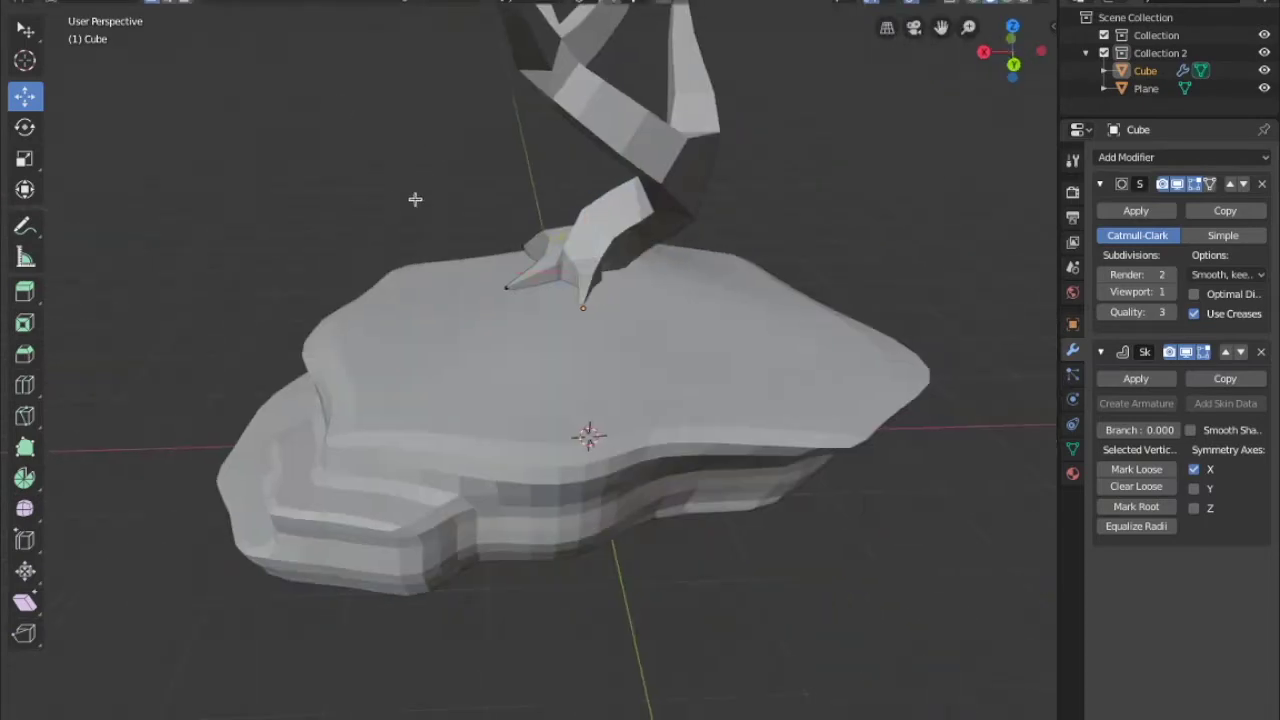
mouse_move(615, 315)
middle_down()
mouse_move(560, 300)
mouse_move(732, 307)
middle_up()
key(g)
key(x)
click(553, 314)
key(g)
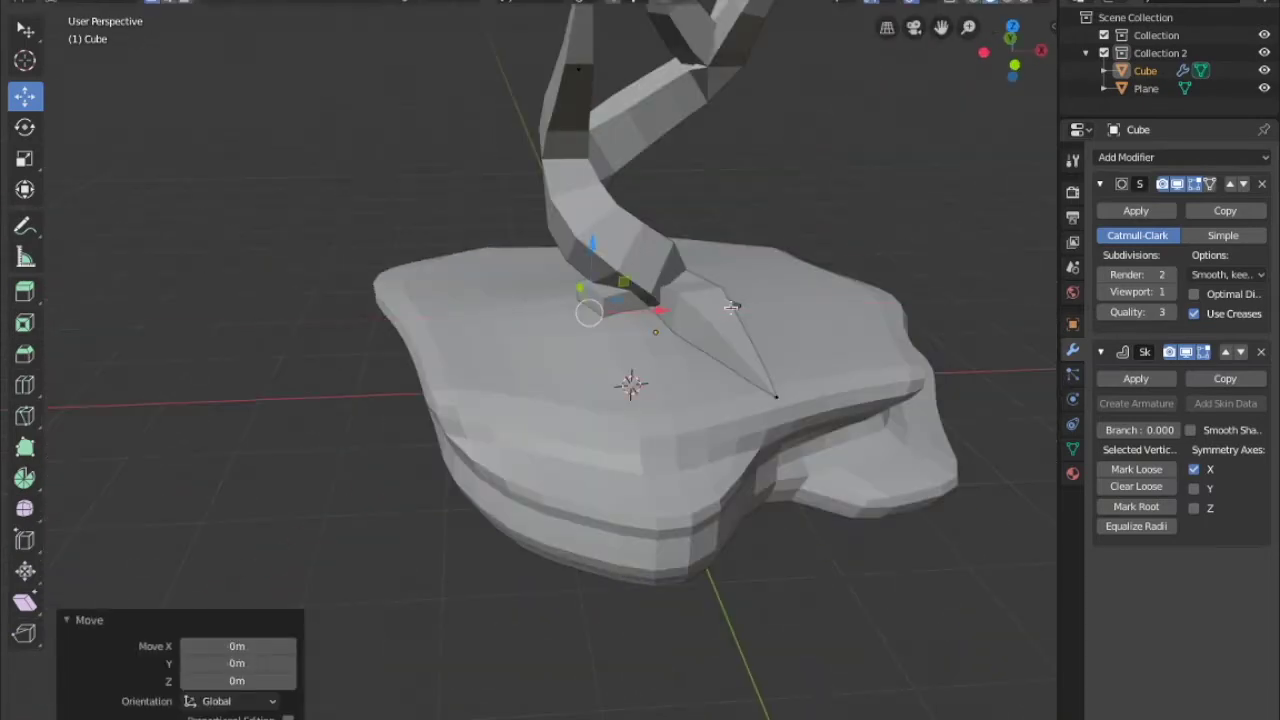
click(588, 321)
Extend the root further across the rock and thin its tip
middle_drag(588, 321, 600, 330)
key(e)
click(600, 330)
key(ctrl+a)
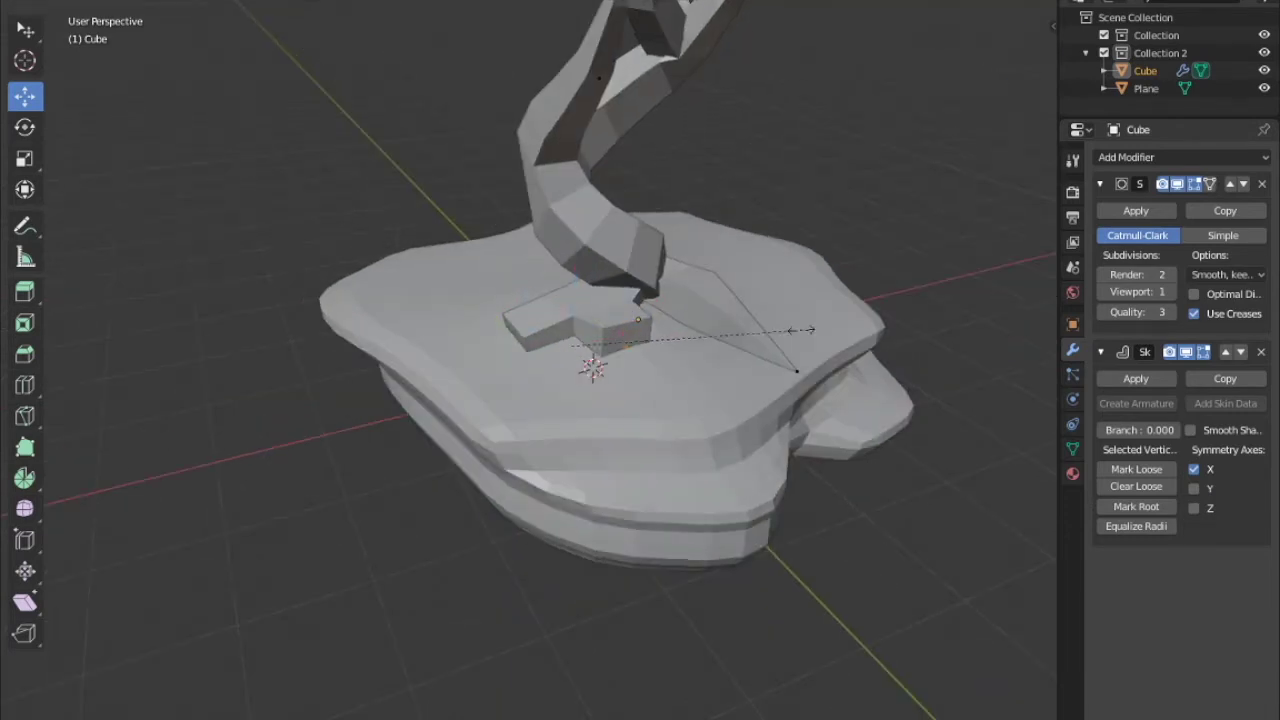
drag(523, 284, 651, 380)
mouse_move(651, 380)
middle_down()
mouse_move(860, 223)
mouse_move(597, 374)
middle_up()
drag(520, 365, 479, 363)
mouse_move(555, 302)
middle_down()
mouse_move(580, 320)
mouse_move(609, 295)
middle_up()
mouse_move(488, 331)
middle_down()
mouse_move(677, 174)
mouse_move(931, 146)
mouse_move(645, 249)
middle_up()
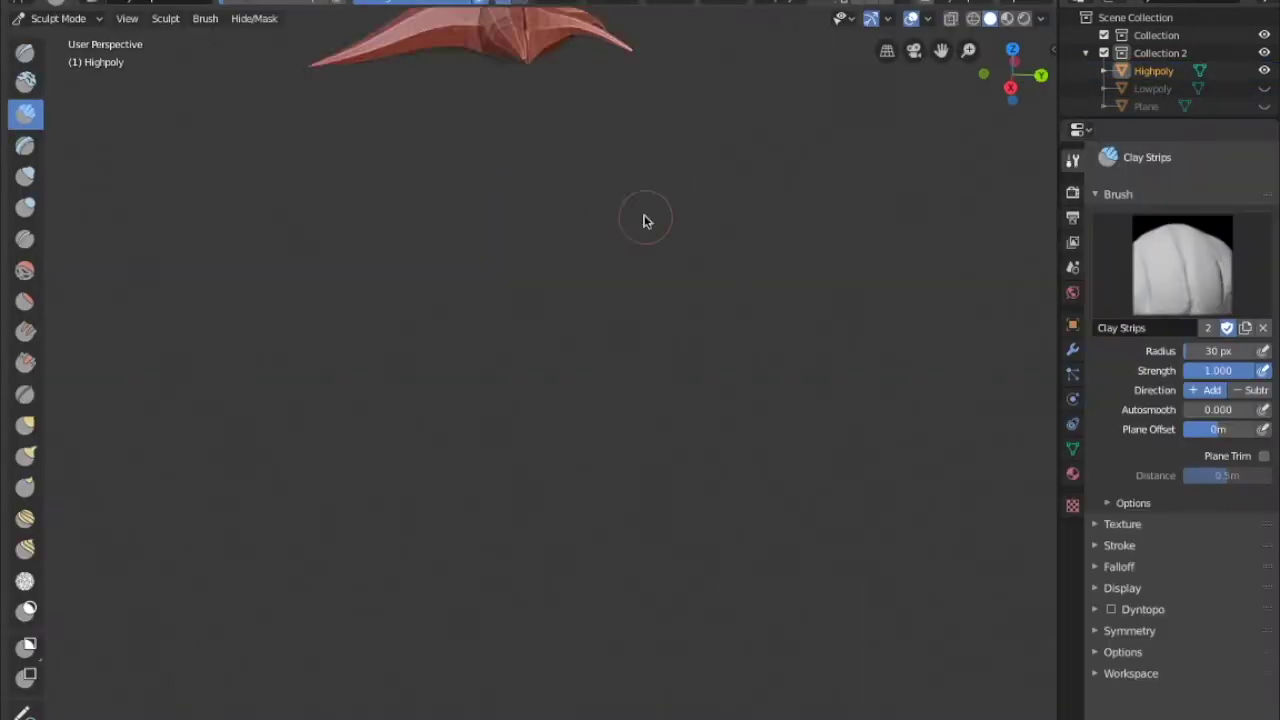
Enable Dyntopo and carve bark grooves with Clay Strips along trunk, branches and roots
mouse_move(484, 271)
middle_down()
mouse_move(491, 220)
mouse_move(511, 334)
mouse_move(850, 328)
mouse_move(657, 229)
mouse_move(749, 251)
mouse_move(609, 266)
mouse_move(636, 167)
mouse_move(637, 80)
mouse_move(477, 229)
mouse_move(471, 206)
mouse_move(516, 230)
mouse_move(654, 234)
mouse_move(597, 194)
mouse_move(531, 109)
mouse_move(571, 220)
mouse_move(494, 194)
mouse_move(606, 149)
mouse_move(793, 187)
mouse_move(569, 166)
mouse_move(671, 297)
mouse_move(734, 66)
mouse_move(606, 197)
mouse_move(593, 143)
mouse_move(657, 194)
mouse_move(660, 149)
mouse_move(611, 263)
mouse_move(673, 370)
mouse_move(607, 200)
mouse_move(557, 186)
mouse_move(683, 110)
mouse_move(366, 151)
mouse_move(594, 306)
mouse_move(606, 374)
mouse_move(736, 487)
mouse_move(703, 491)
mouse_move(580, 318)
mouse_move(694, 260)
mouse_move(811, 309)
mouse_move(660, 317)
mouse_move(715, 300)
mouse_move(686, 277)
mouse_move(842, 285)
mouse_move(808, 217)
mouse_move(733, 262)
mouse_move(690, 255)
mouse_move(660, 220)
mouse_move(717, 280)
mouse_move(555, 232)
mouse_move(577, 199)
mouse_move(399, 322)
mouse_move(557, 223)
mouse_move(563, 166)
mouse_move(620, 150)
middle_up()
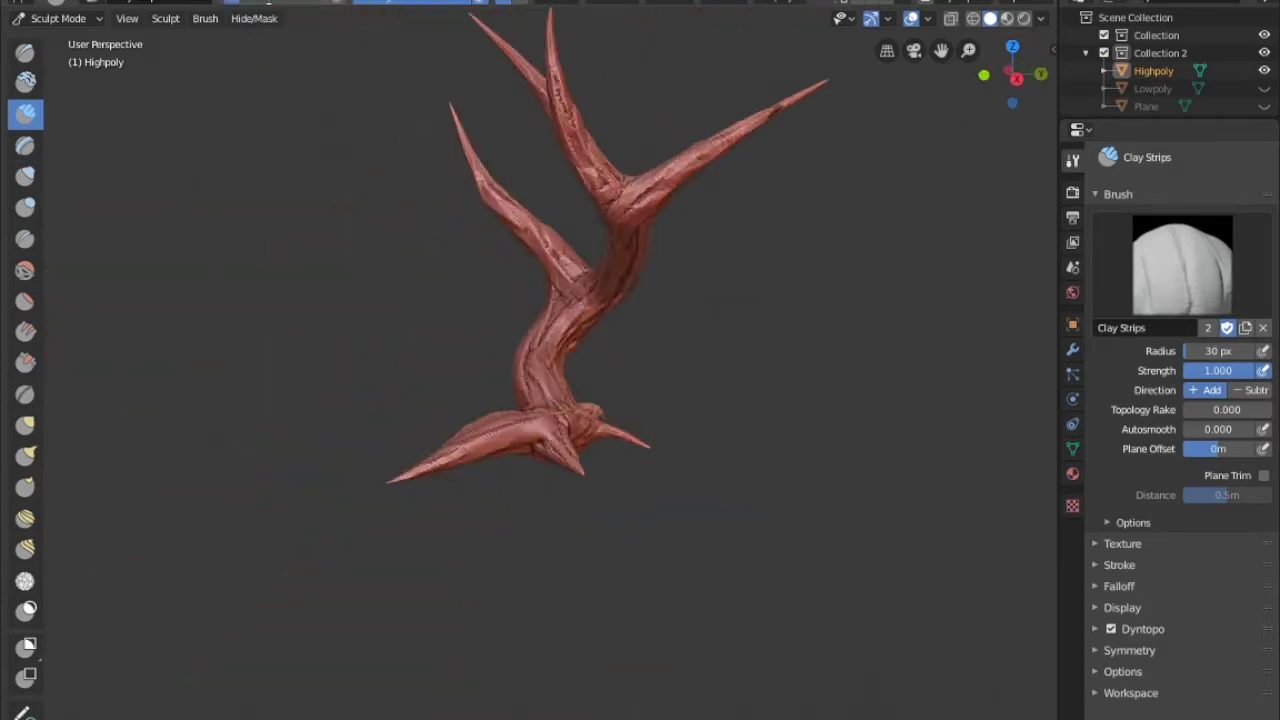
click(990, 12)
scroll(620, 398, up, 3)
mouse_move(620, 398)
middle_down()
mouse_move(514, 271)
mouse_move(510, 367)
mouse_move(603, 346)
mouse_move(586, 452)
mouse_move(463, 323)
mouse_move(709, 360)
mouse_move(865, 406)
mouse_move(523, 457)
mouse_move(634, 443)
mouse_move(586, 397)
mouse_move(433, 433)
mouse_move(509, 234)
mouse_move(551, 277)
mouse_move(691, 309)
mouse_move(607, 293)
middle_up()
scroll(551, 277, down, 2)
scroll(607, 293, up, 4)
middle_drag(604, 232, 560, 260)
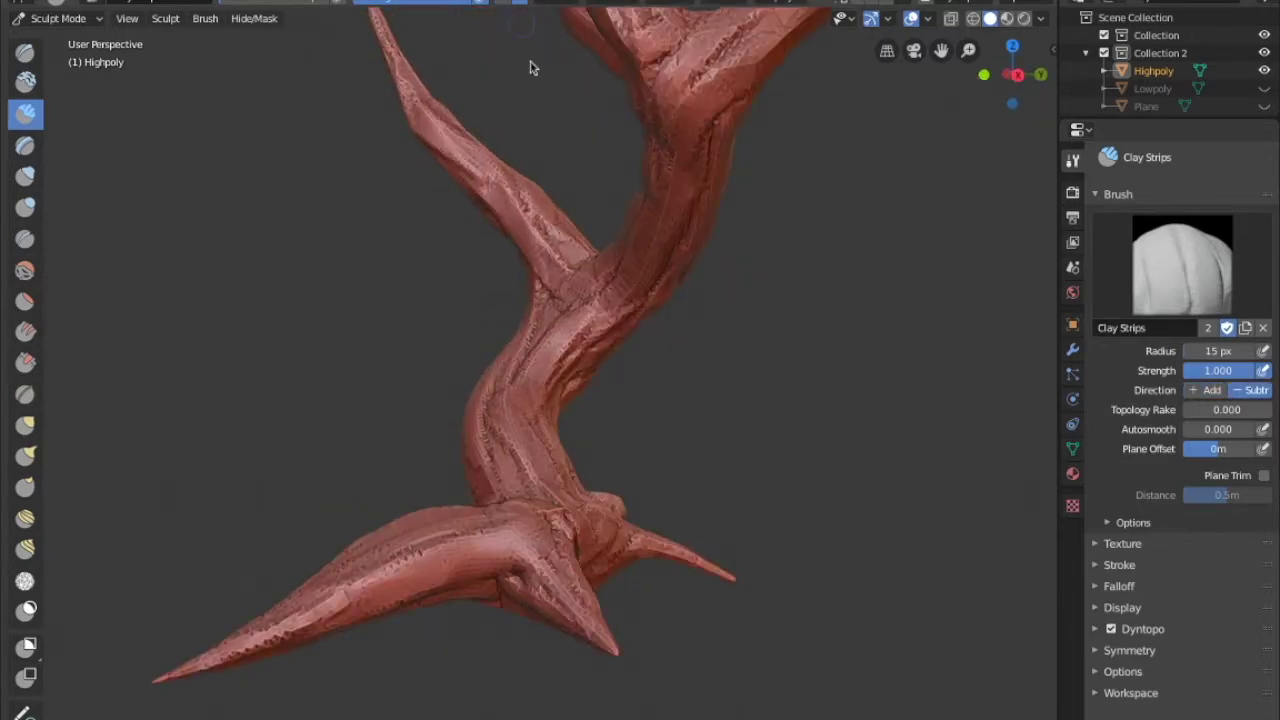
scroll(560, 260, down, 4)
mouse_move(471, 209)
middle_down()
mouse_move(628, 203)
mouse_move(1252, 107)
middle_up()
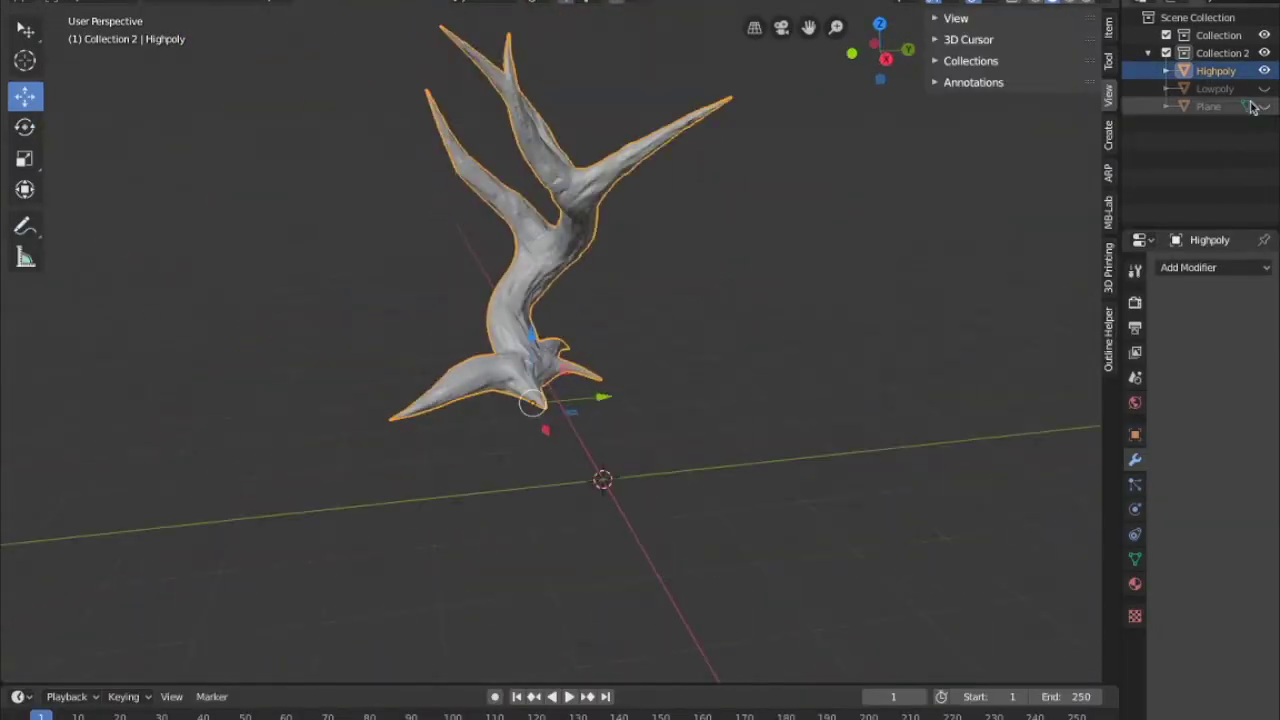
click(1233, 106)
Rename the rock base object to 'Ground'
text(Ground)
key(Return)
click(231, 3)
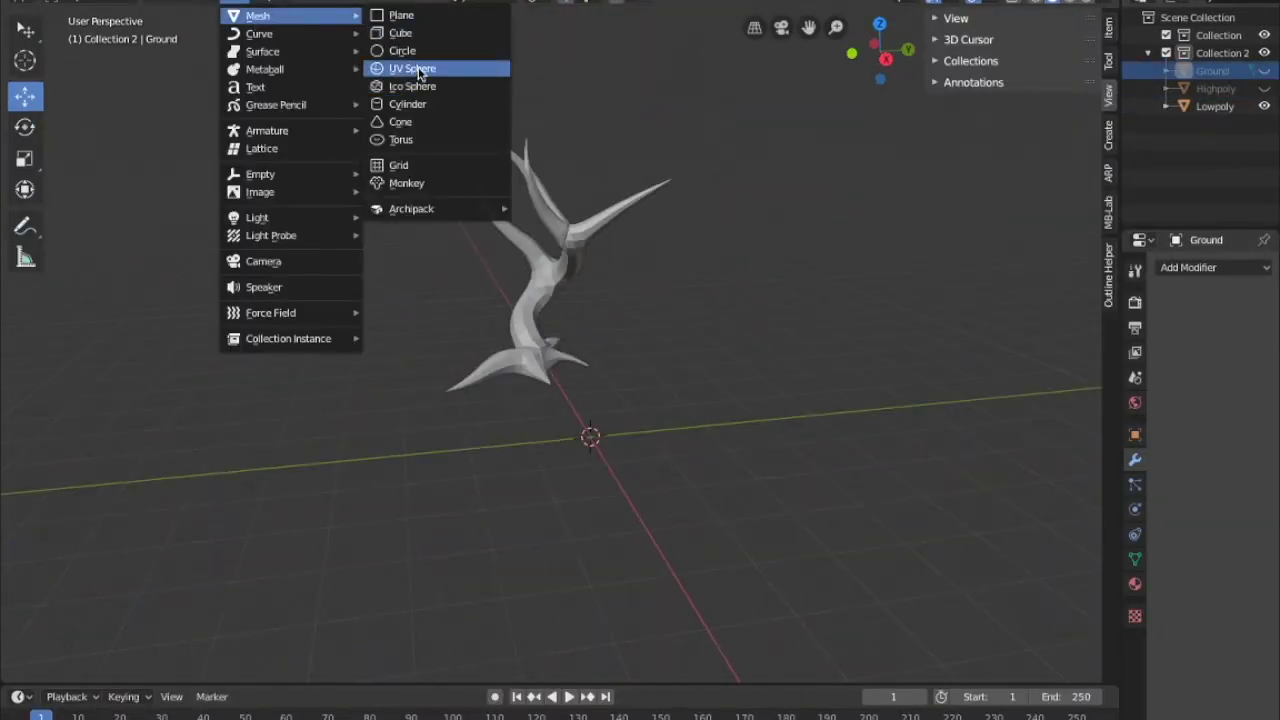
Add a UV sphere, flatten it vertically and shift it above the tree
click(419, 68)
mouse_move(711, 137)
middle_down()
mouse_move(666, 200)
mouse_move(586, 246)
middle_up()
key(Tab)
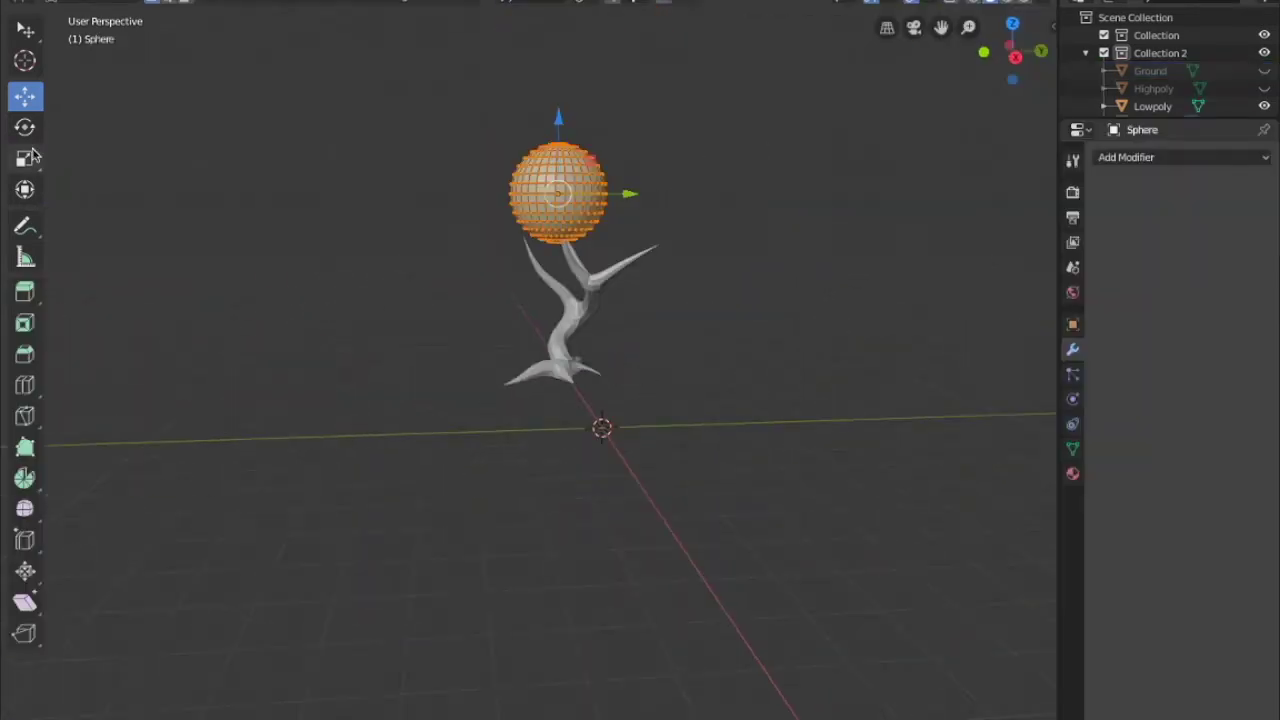
click(25, 158)
drag(558, 118, 691, 163)
click(25, 95)
middle_drag(640, 300, 677, 63)
drag(677, 63, 720, 137)
middle_drag(720, 137, 851, 157)
Tilt the canopy blob 14.3° around X
click(25, 126)
key(s)
click(191, 169)
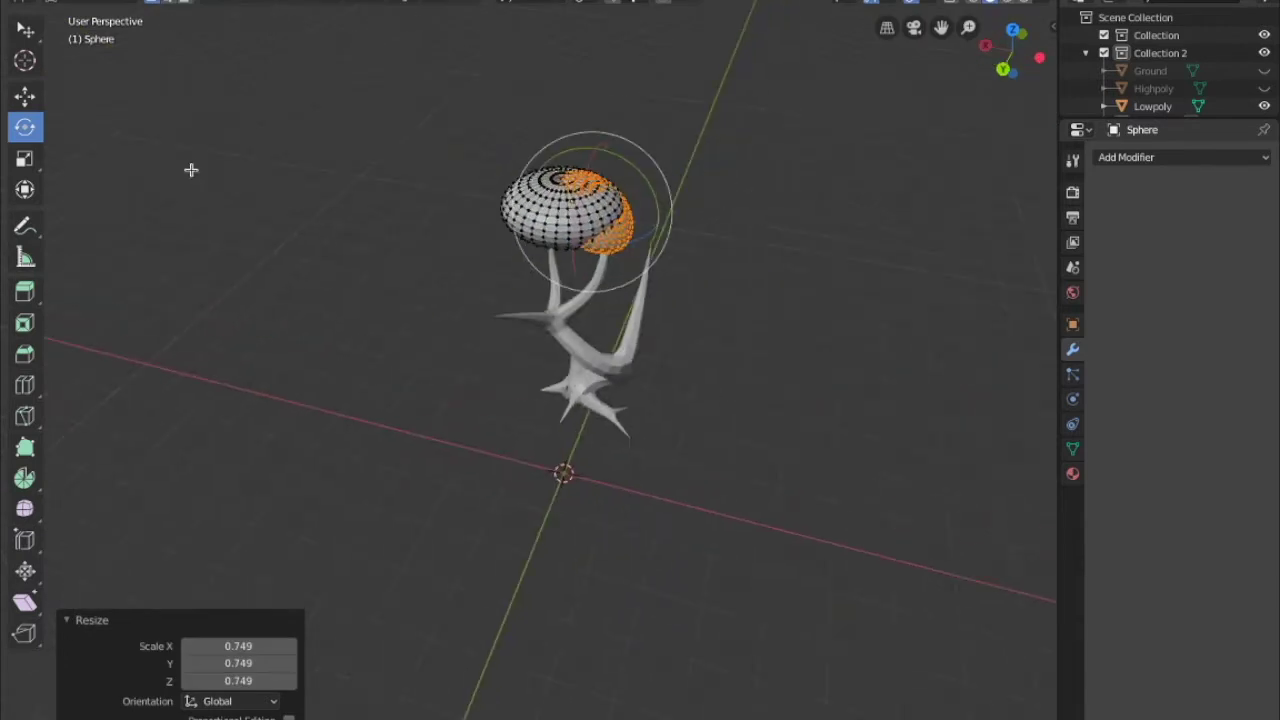
click(25, 95)
key(ctrl+l)
click(25, 126)
drag(372, 204, 555, 172)
middle_drag(555, 172, 455, 197)
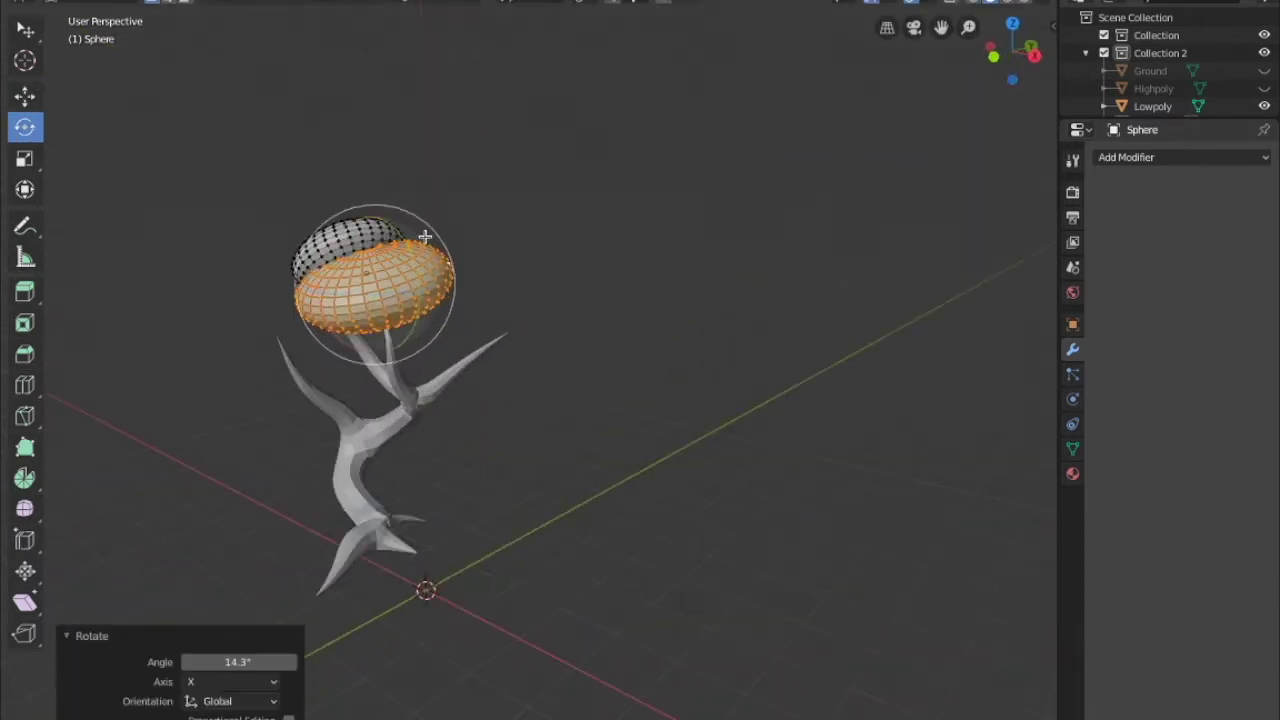
click(455, 197)
Duplicate the blob and lower the copy onto a branch tip
click(25, 95)
click(677, 200)
middle_drag(677, 200, 457, 260)
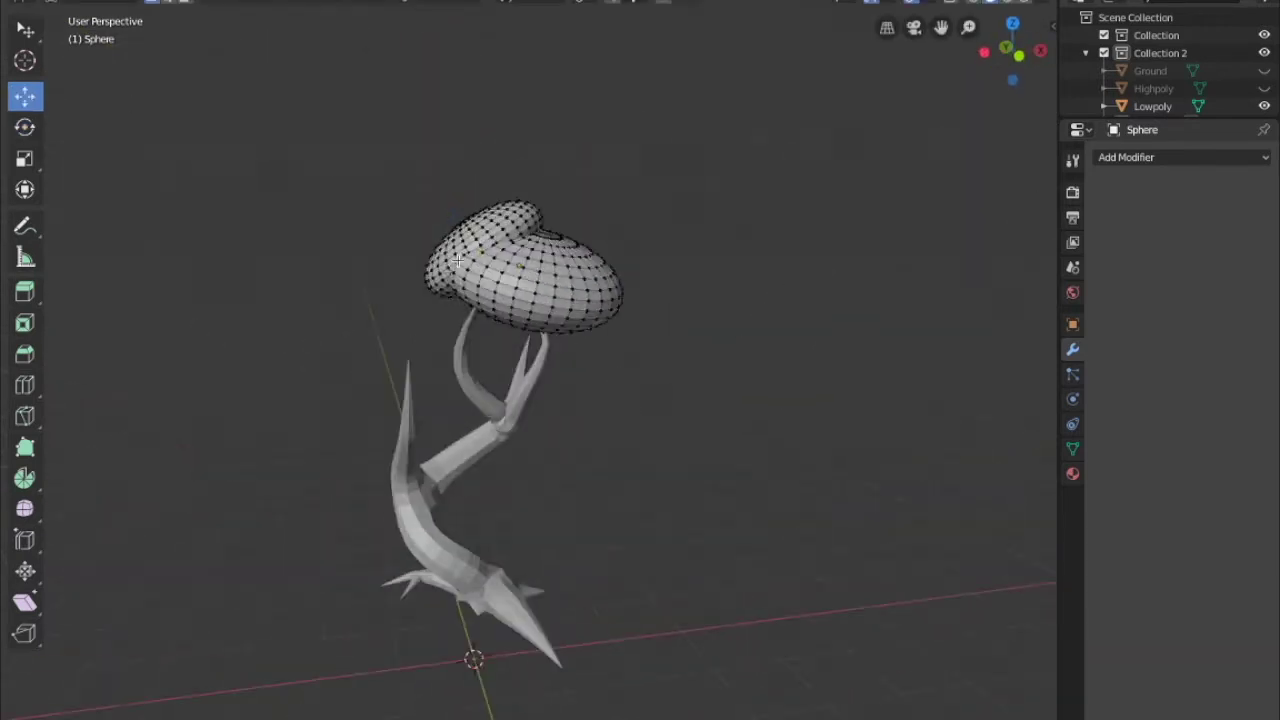
mouse_move(437, 200)
middle_down()
mouse_move(683, 191)
mouse_move(549, 234)
middle_up()
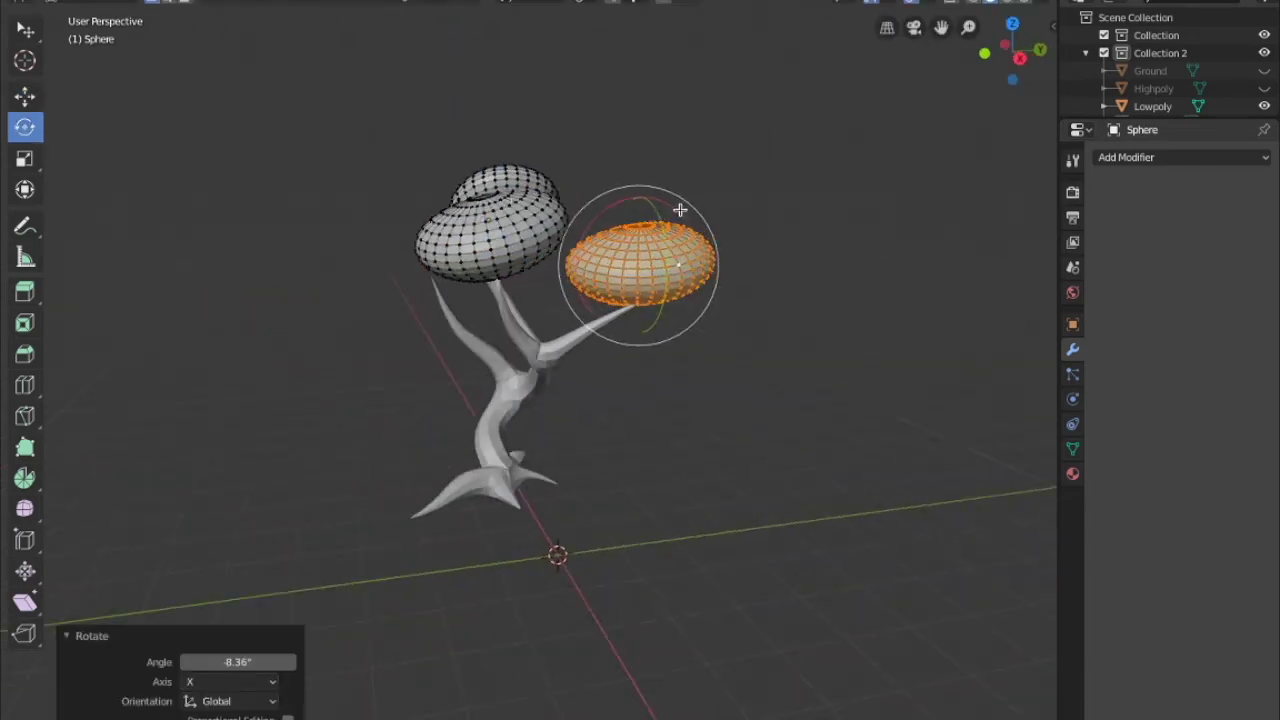
middle_drag(734, 90, 794, 149)
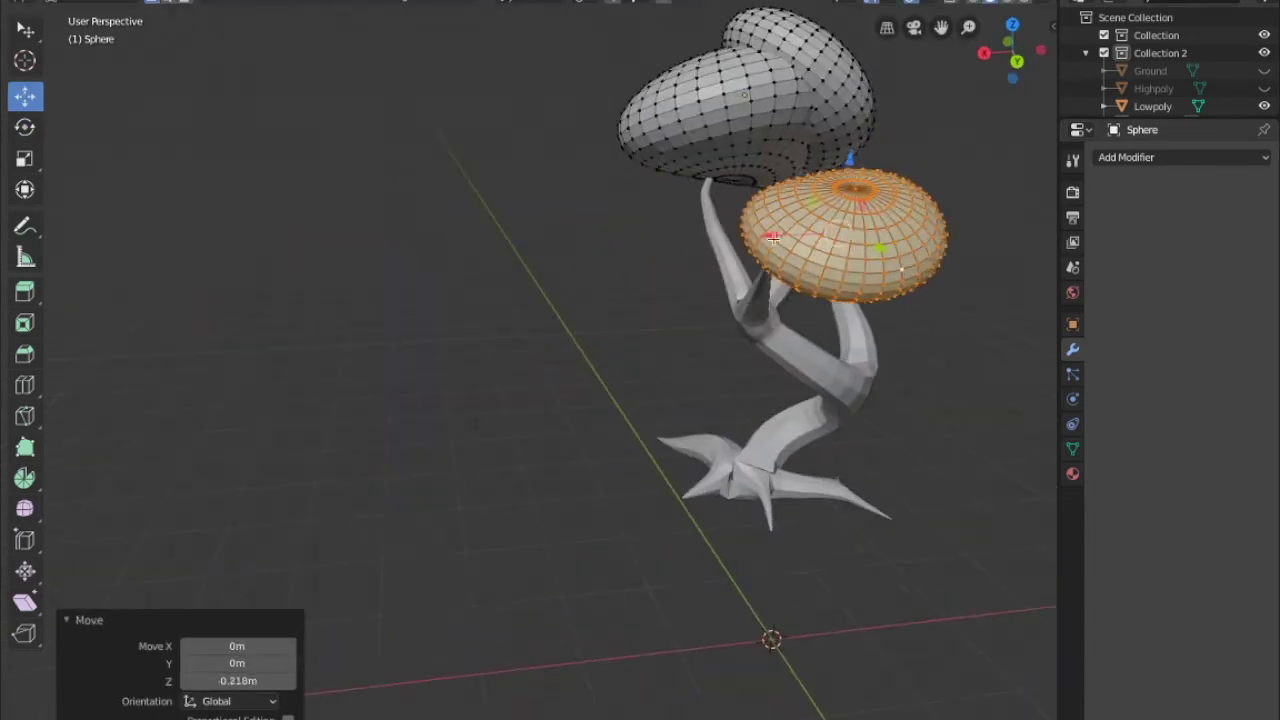
key(shift+d)
middle_drag(513, 316, 462, 328)
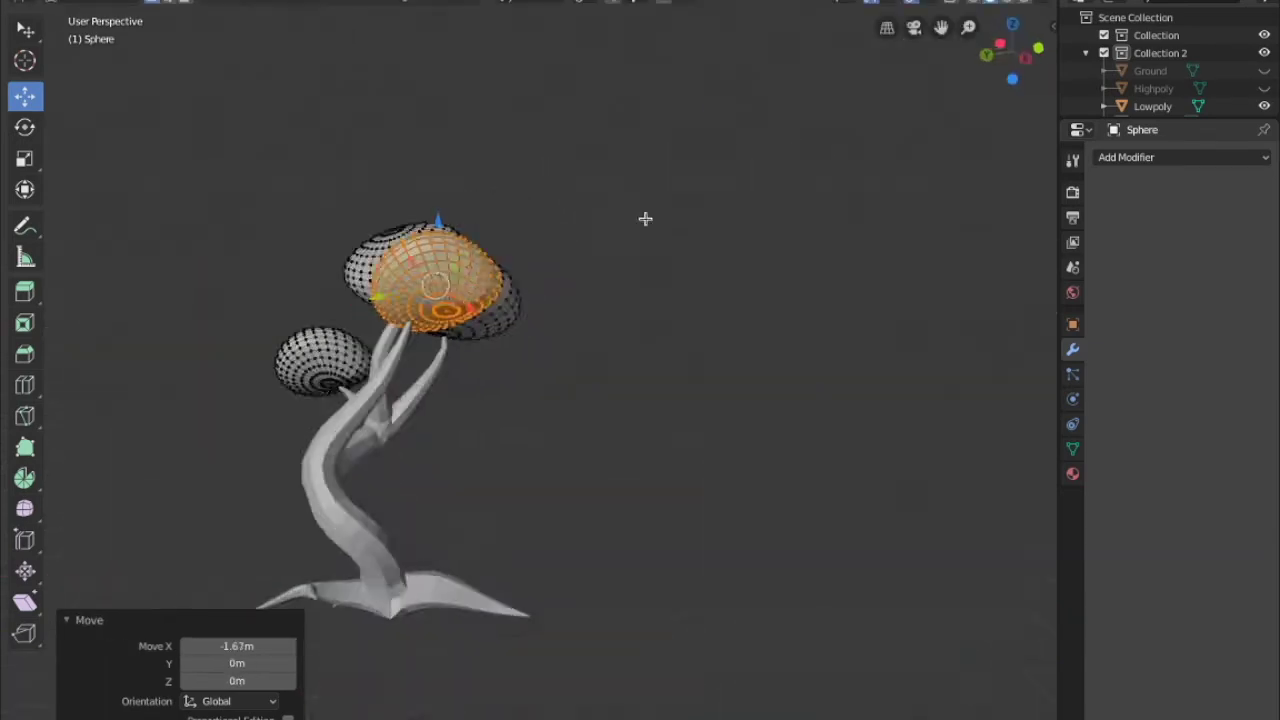
Duplicate the blob again, shrink the copy and tilt it 11.1° around Y
mouse_move(358, 303)
middle_down()
mouse_move(560, 354)
mouse_move(510, 204)
middle_up()
key(shift+d)
middle_drag(674, 259, 800, 300)
key(s)
click(851, 337)
middle_drag(851, 337, 720, 242)
click(720, 242)
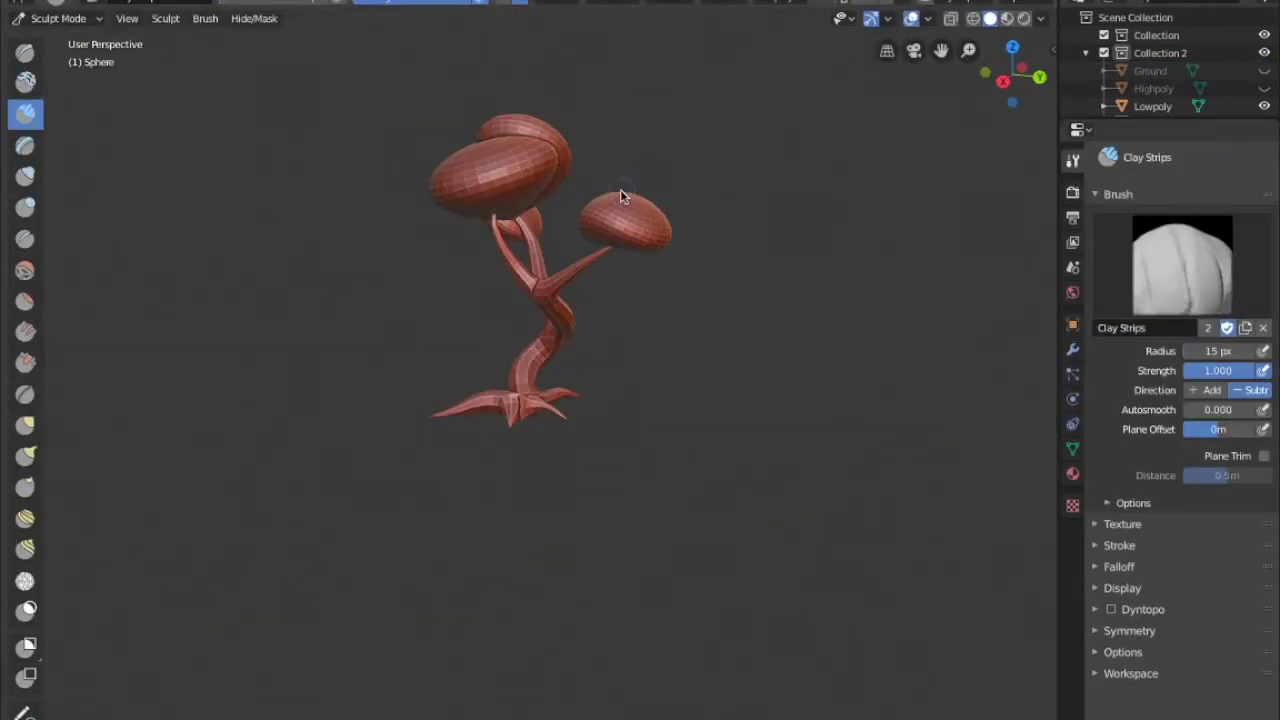
Pull lumps across all canopy blobs with the Snake Hook brush
key(k)
scroll(665, 363, down, 2)
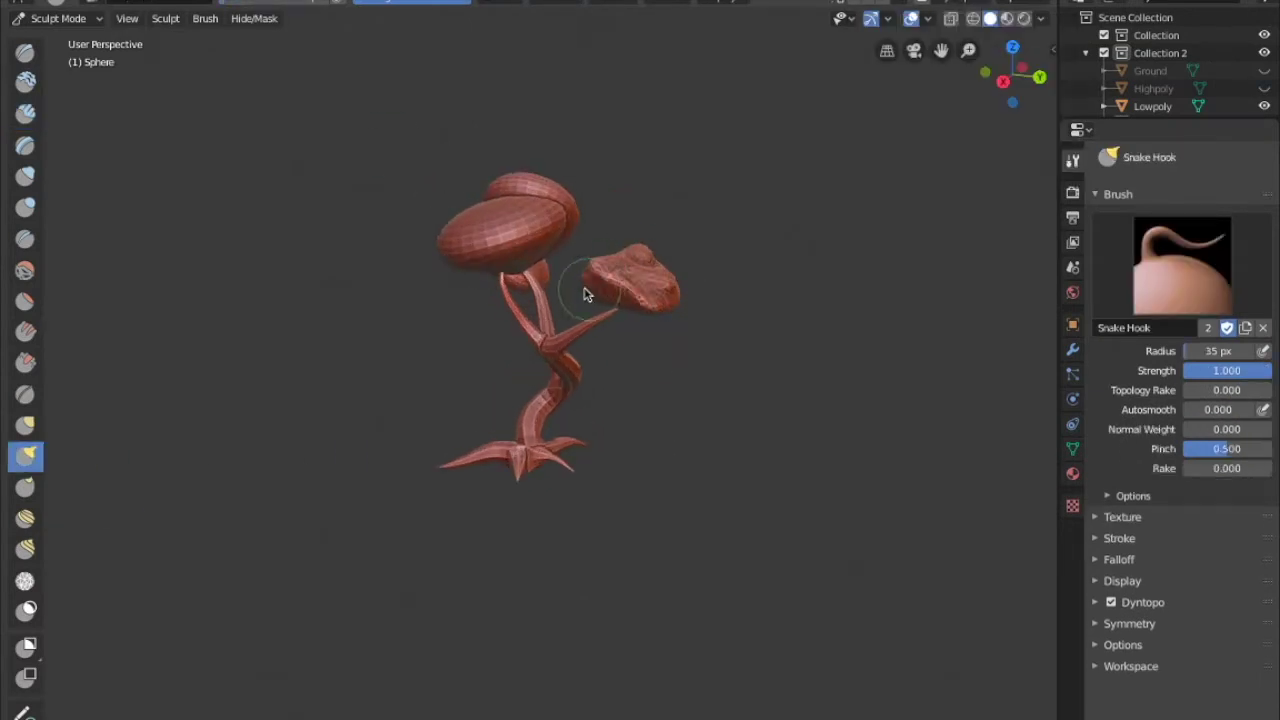
mouse_move(699, 265)
middle_down()
mouse_move(690, 300)
mouse_move(743, 312)
mouse_move(567, 274)
mouse_move(606, 303)
mouse_move(745, 289)
mouse_move(600, 334)
mouse_move(557, 289)
middle_up()
scroll(565, 297, down, 2)
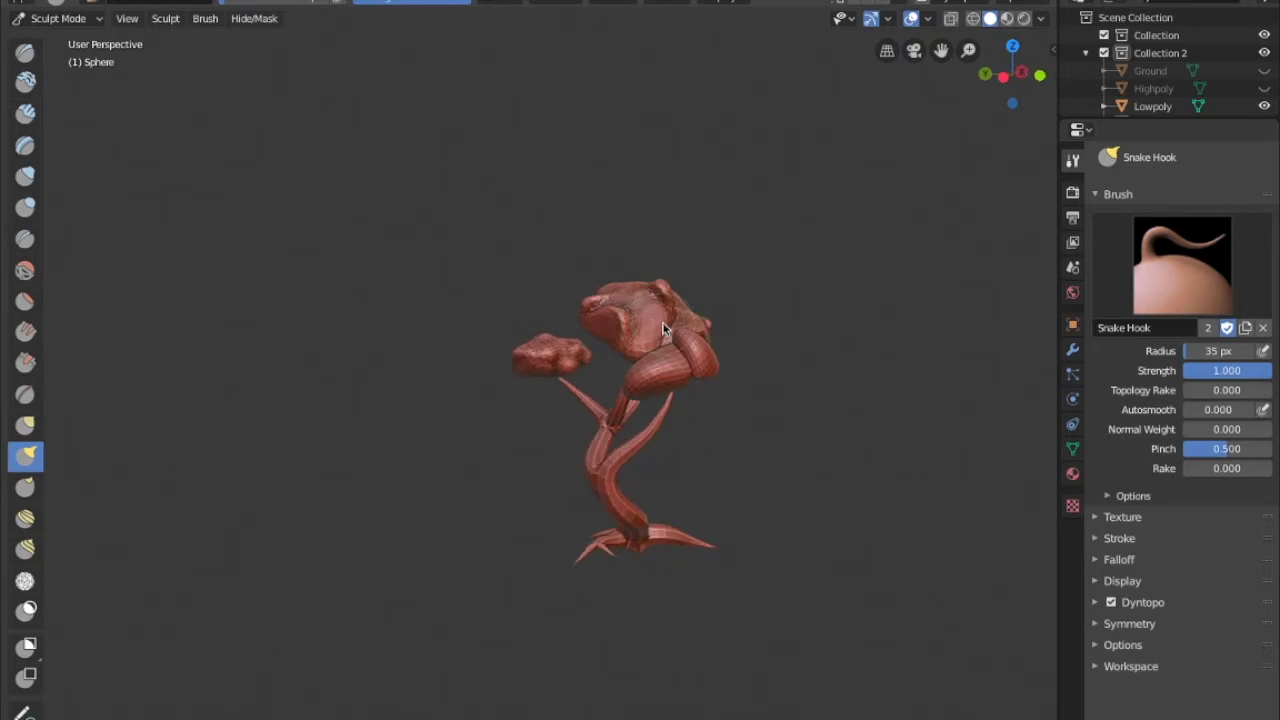
mouse_move(436, 280)
middle_down()
mouse_move(600, 349)
mouse_move(580, 357)
mouse_move(606, 306)
middle_up()
scroll(689, 335, up, 2)
mouse_move(689, 335)
middle_down()
mouse_move(646, 294)
mouse_move(754, 335)
mouse_move(700, 386)
mouse_move(757, 400)
mouse_move(712, 333)
middle_up()
scroll(769, 366, down, 3)
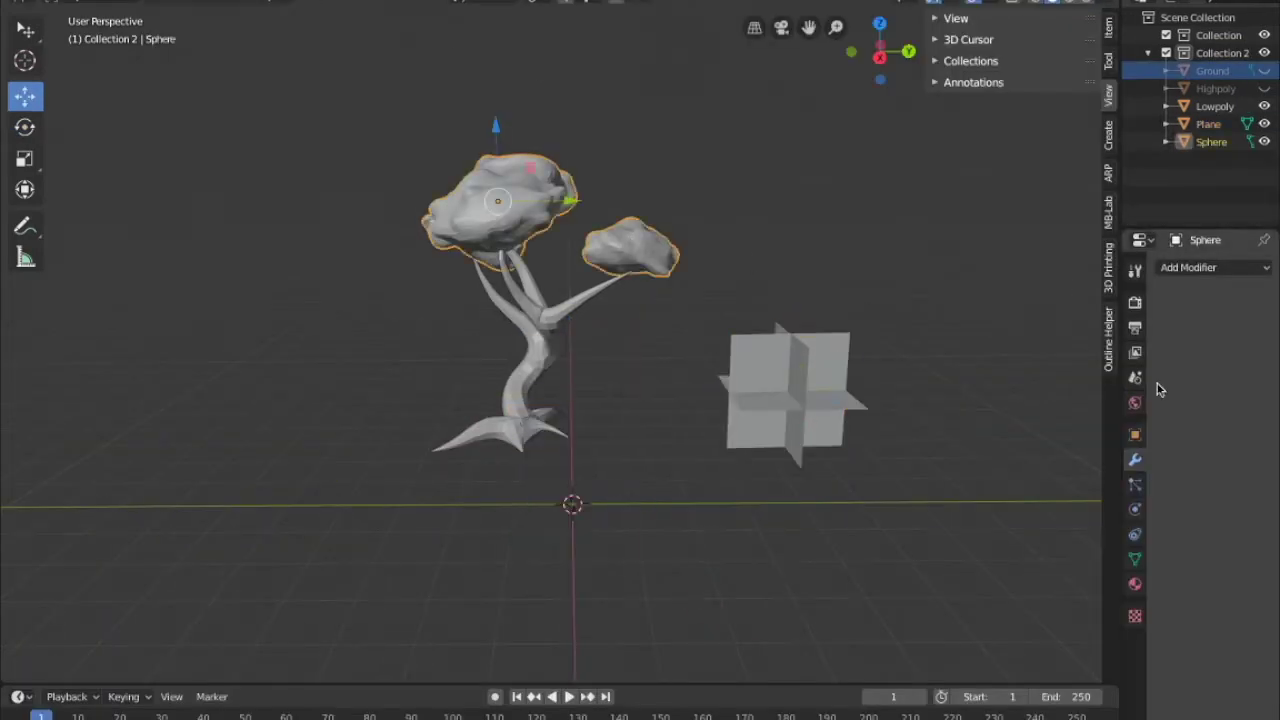
Make 500 Hair particles rendered as Plane instances, scale 0.040, randomness 0.486
click(1239, 366)
click(1216, 440)
key(Return)
text(500)
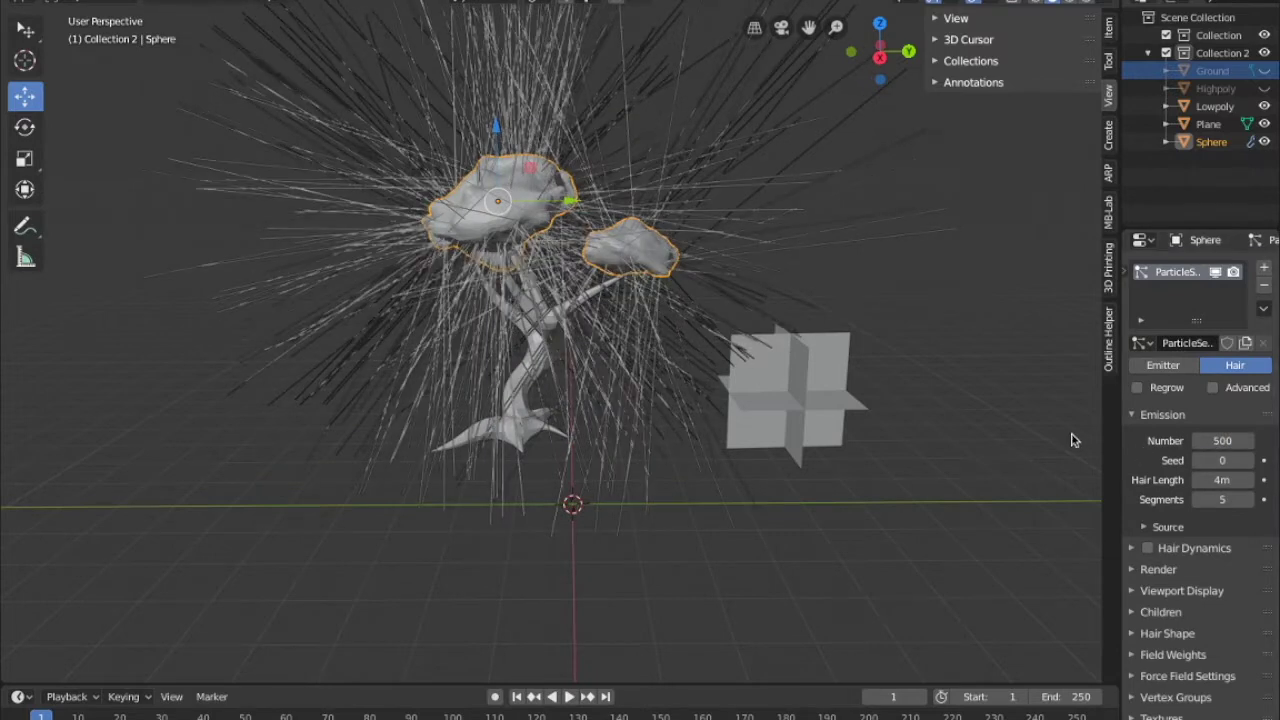
click(1158, 569)
click(1224, 586)
click(1220, 648)
scroll(1220, 648, down, 2)
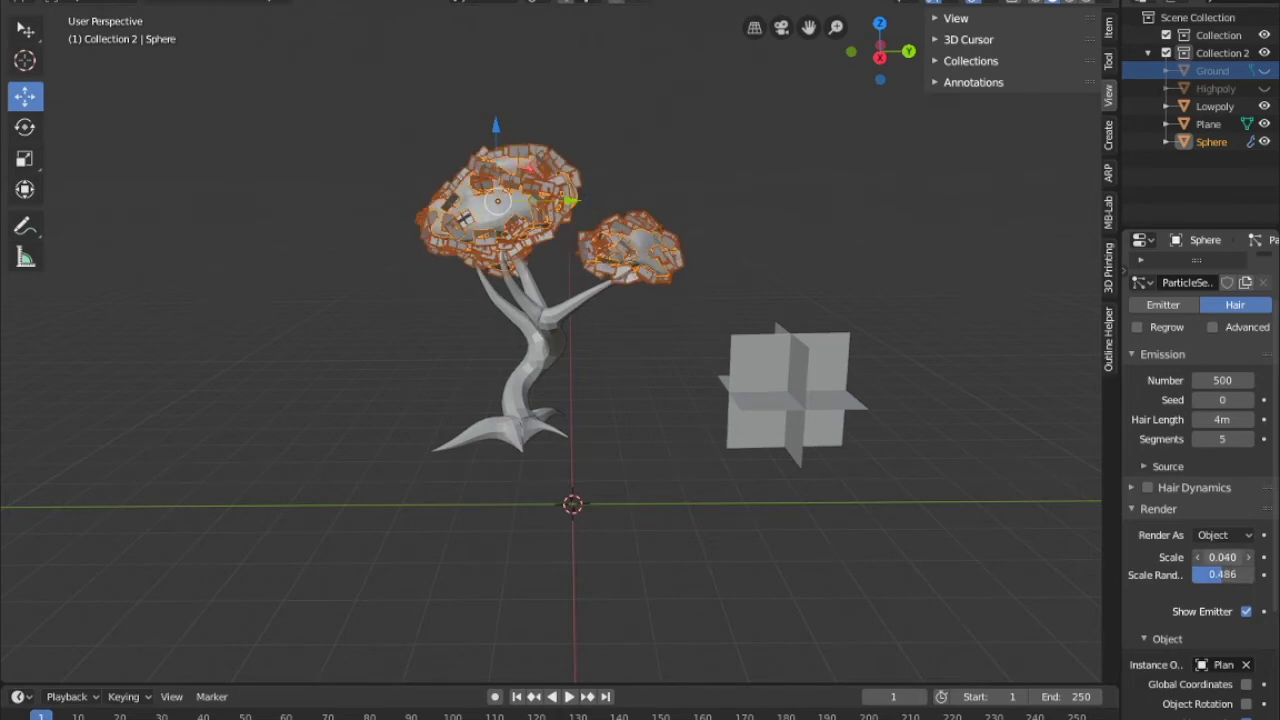
scroll(1120, 443, up, 2)
drag(1120, 435, 1058, 429)
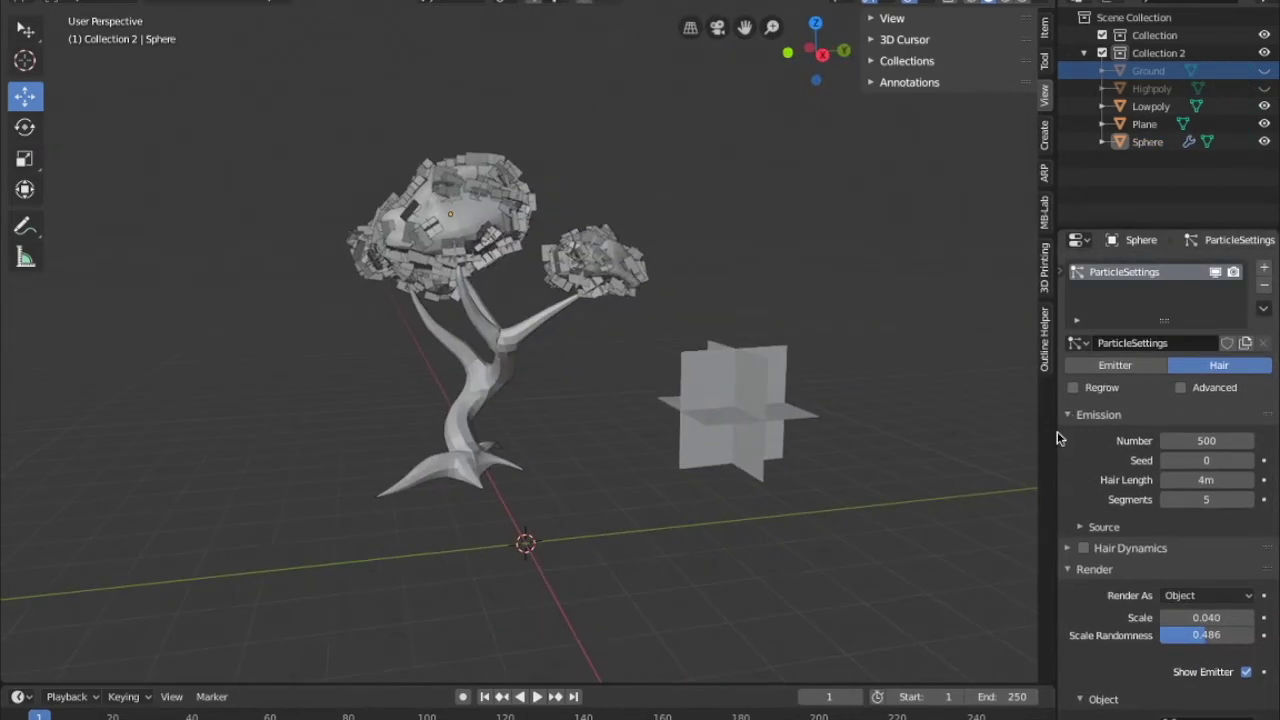
click(1073, 459)
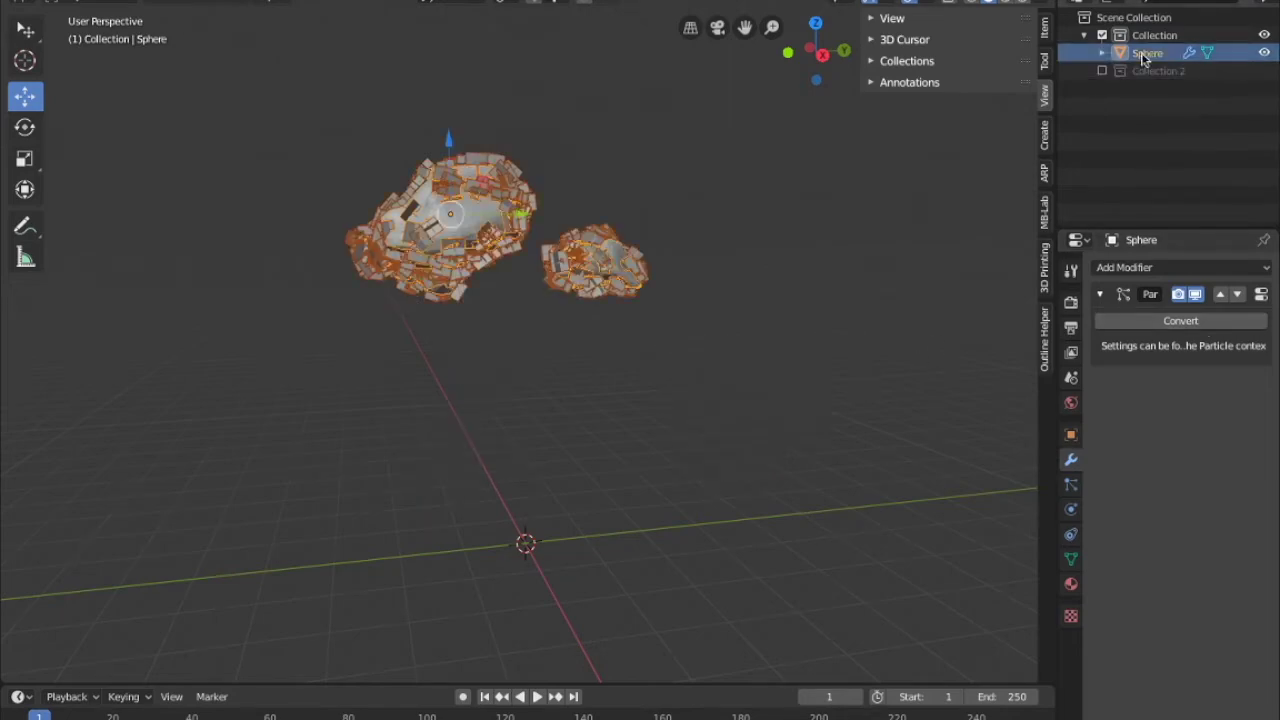
Convert the hair plane instances into real objects and join them
right_click(717, 289)
click(717, 289)
key(a)
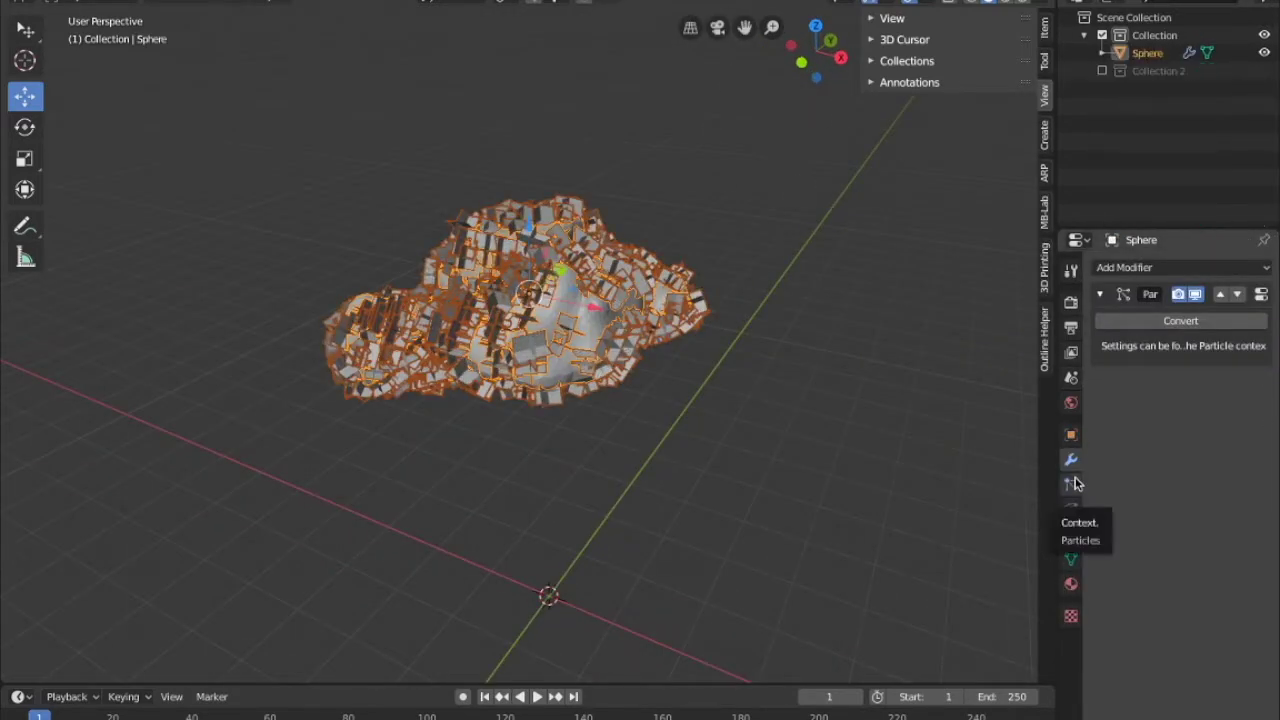
click(1071, 484)
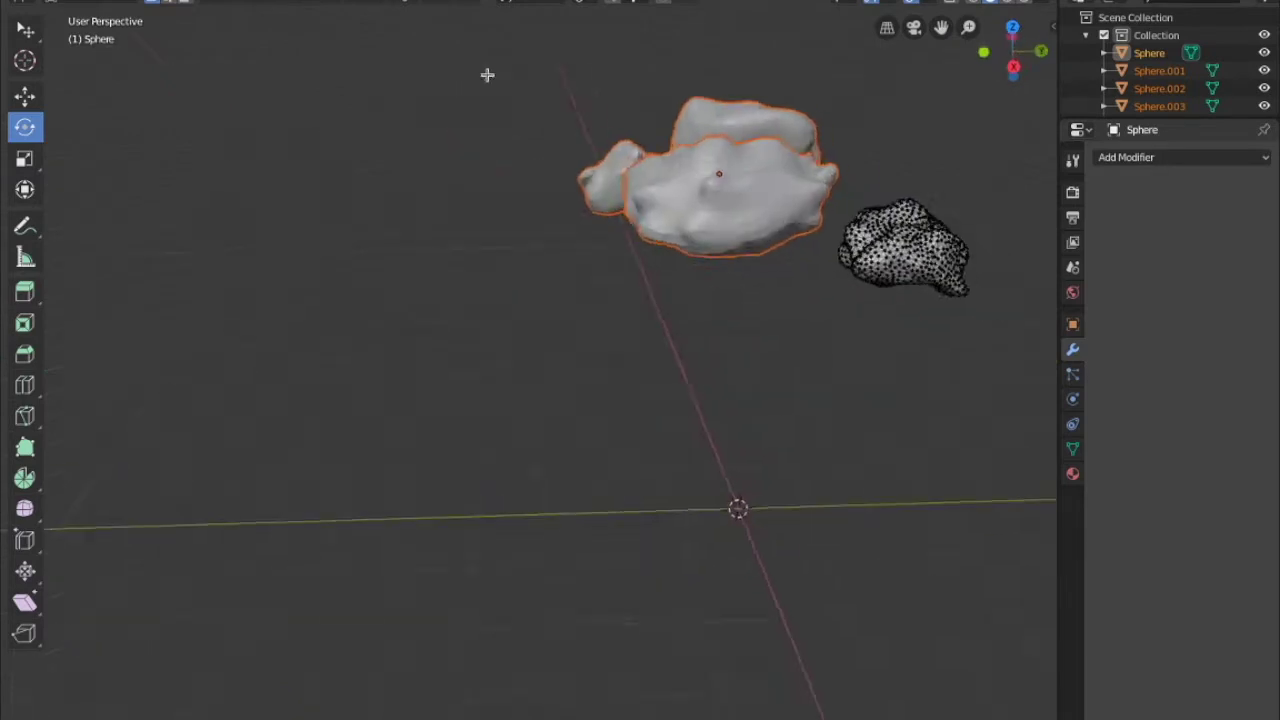
Add a Boolean modifier uniting the blob with another sphere, then delete Sphere.001
click(1183, 268)
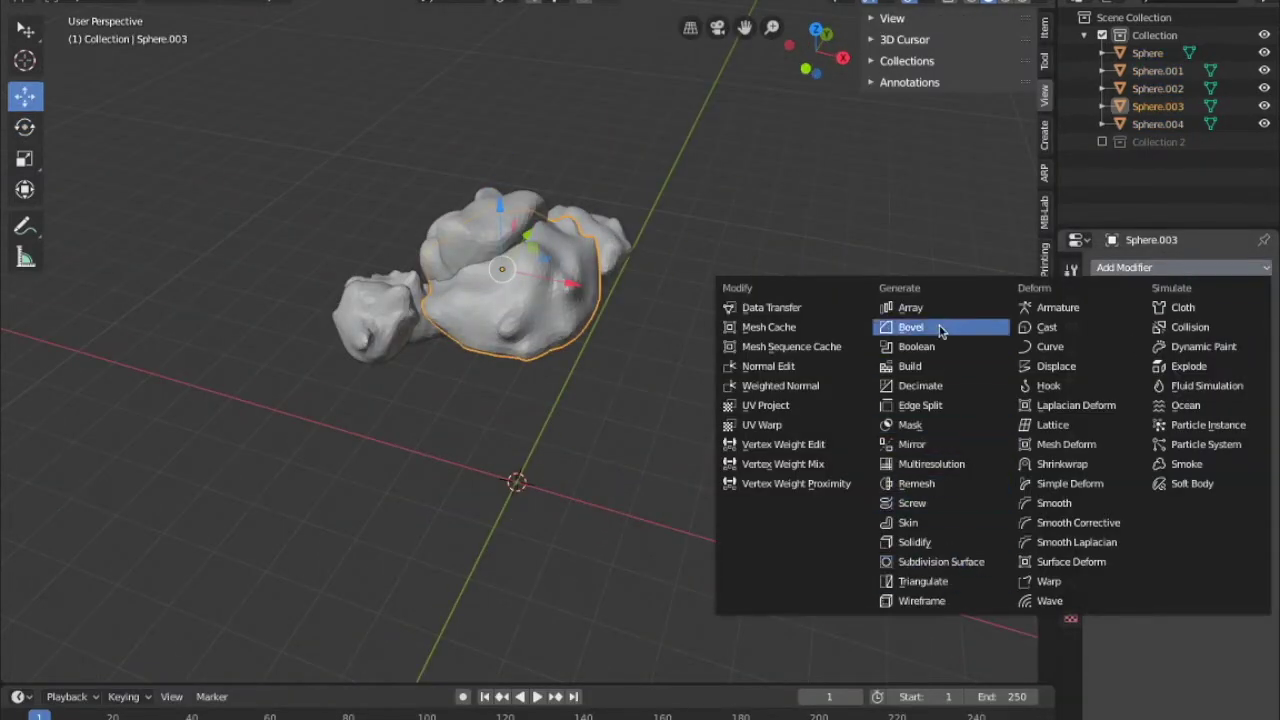
click(943, 346)
click(1226, 365)
click(1164, 487)
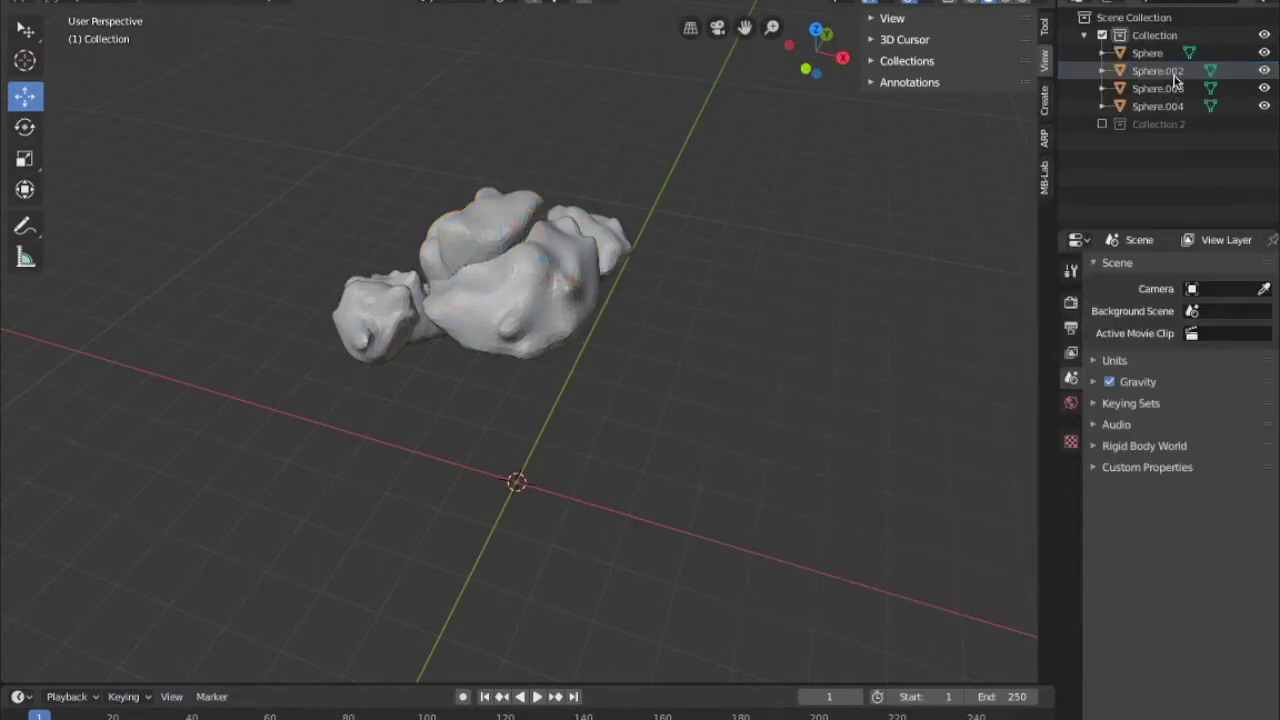
click(1176, 80)
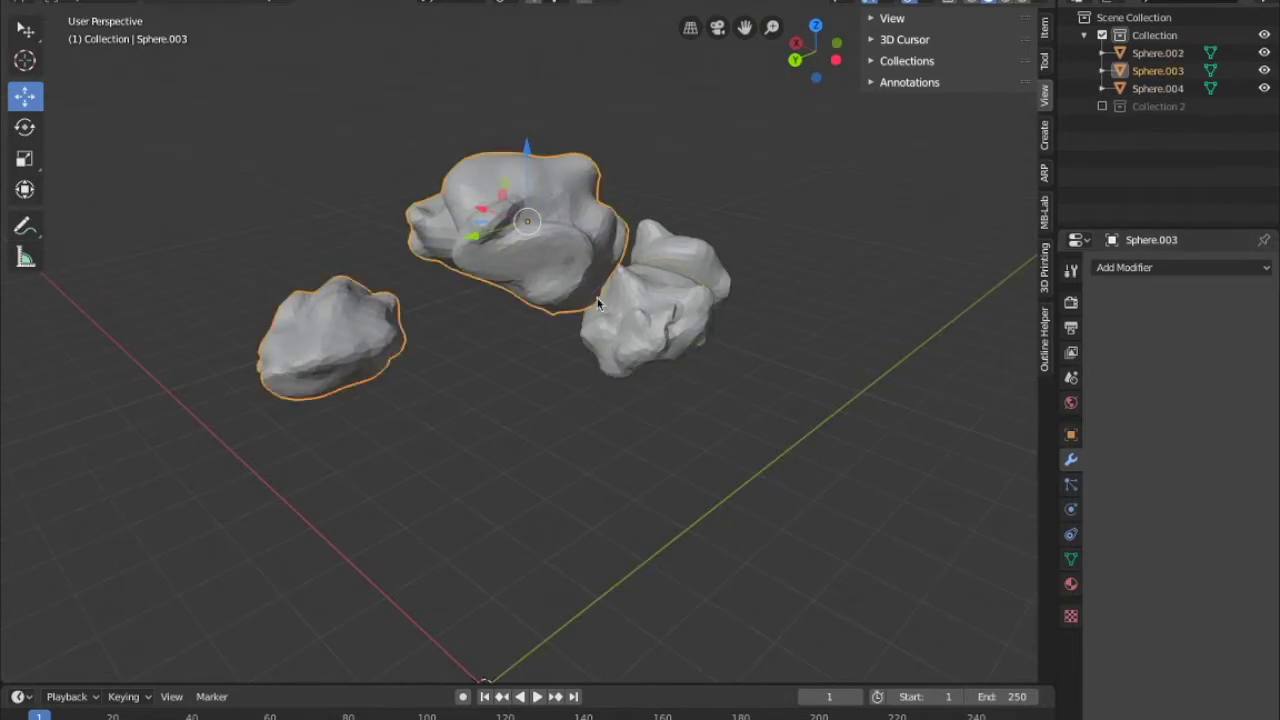
Add a Boolean modifier to Sphere.002 that merges it with the other canopy blob
click(1183, 268)
click(920, 343)
click(1226, 365)
click(1150, 463)
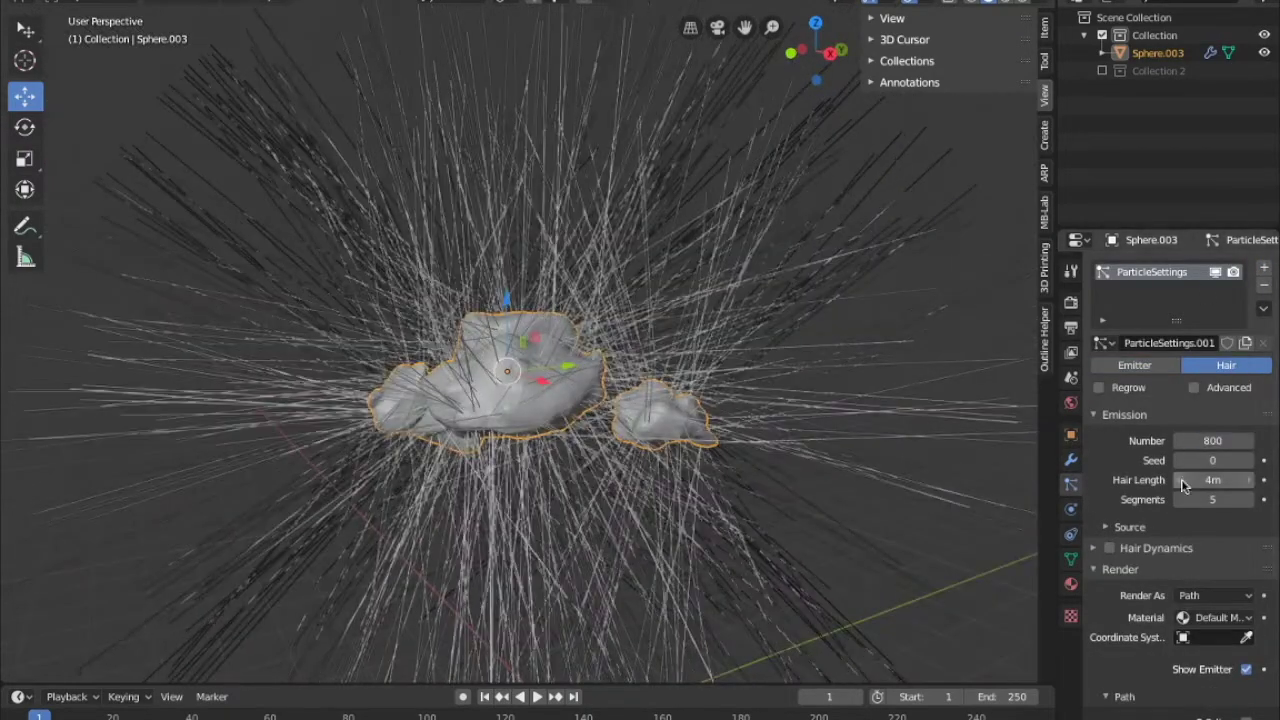
Render Sphere.003's 800 hair strands as Plane objects and convert them into real leaf geometry
scroll(1200, 570, down, 1)
click(1210, 559)
click(1144, 618)
click(1085, 517)
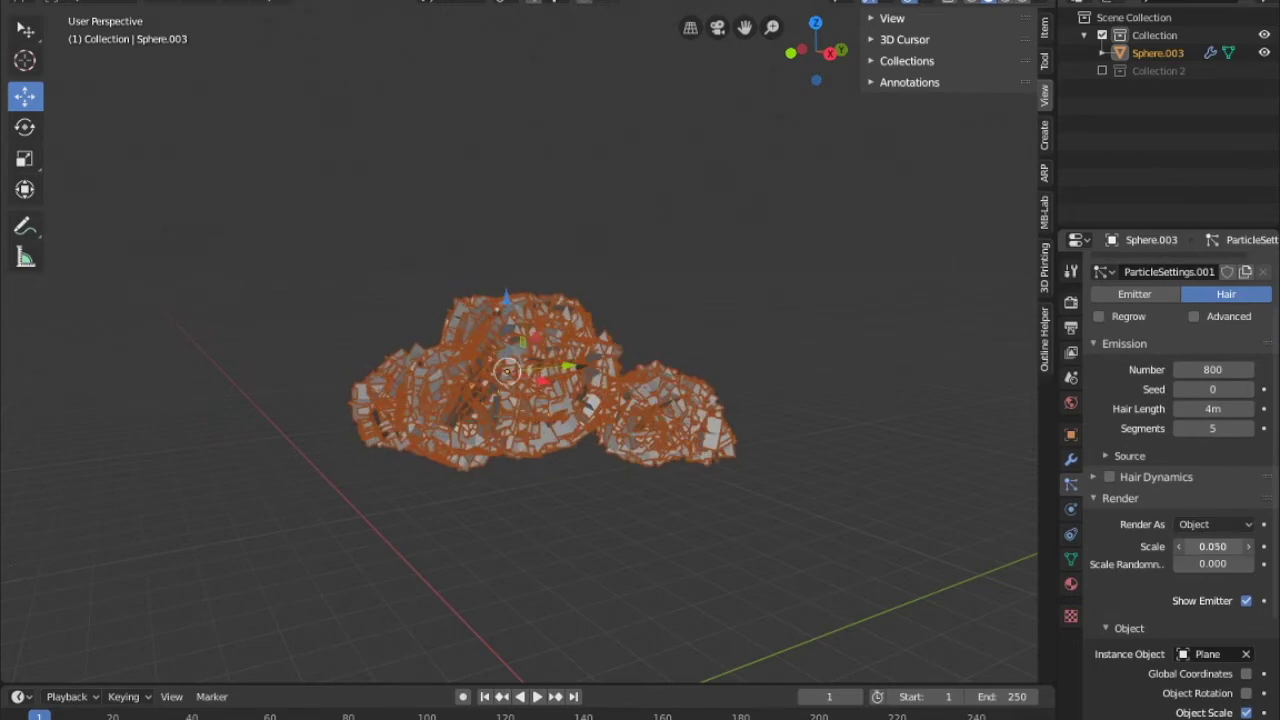
mouse_move(771, 438)
middle_down()
mouse_move(608, 435)
mouse_move(746, 397)
mouse_move(643, 372)
middle_up()
click(1070, 458)
click(1200, 323)
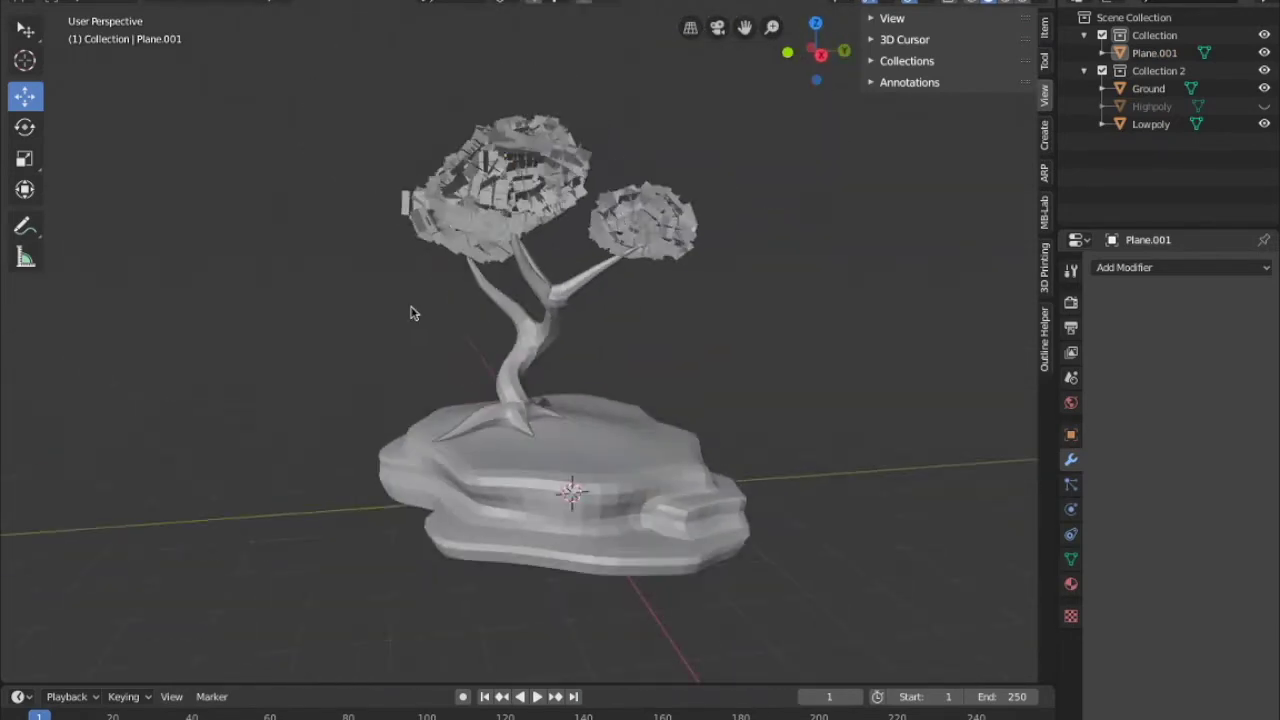
Add a UV sphere and scale it up to enclose the leaf canopy
middle_drag(410, 313, 306, 43)
key(shift+a)
click(432, 74)
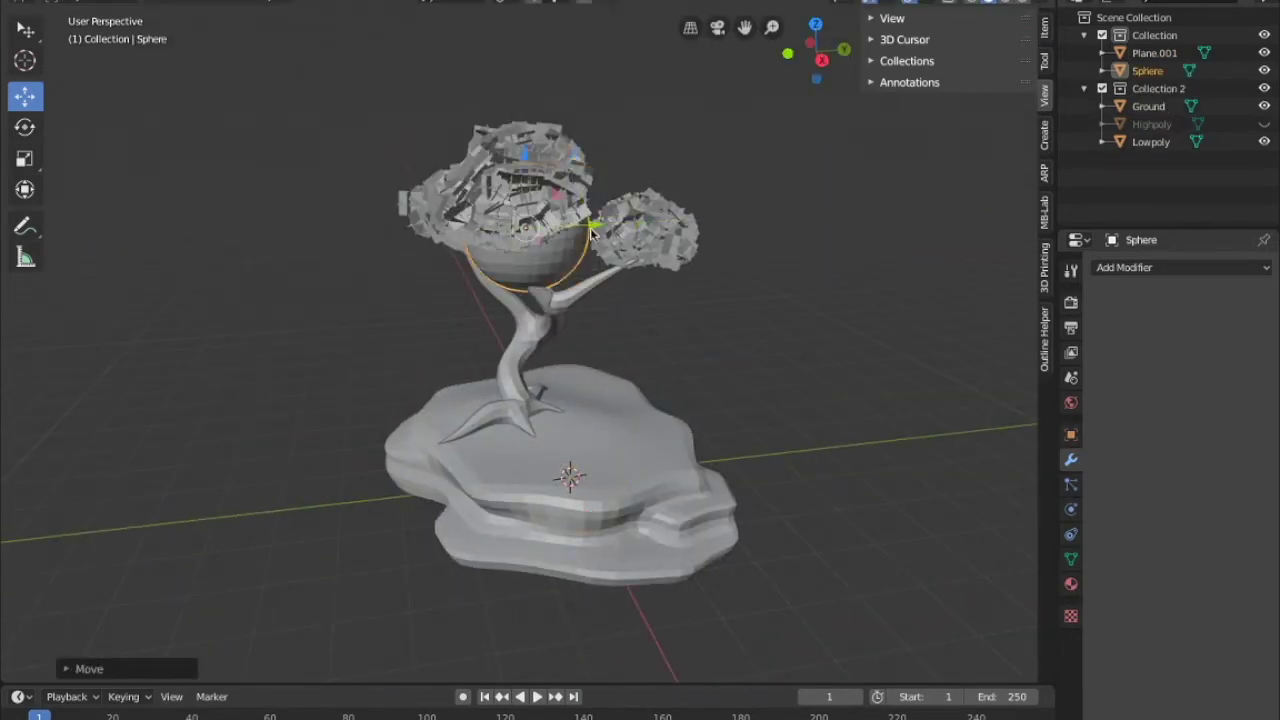
key(s)
click(846, 194)
scroll(977, 229, up, 1)
scroll(823, 306, down, 2)
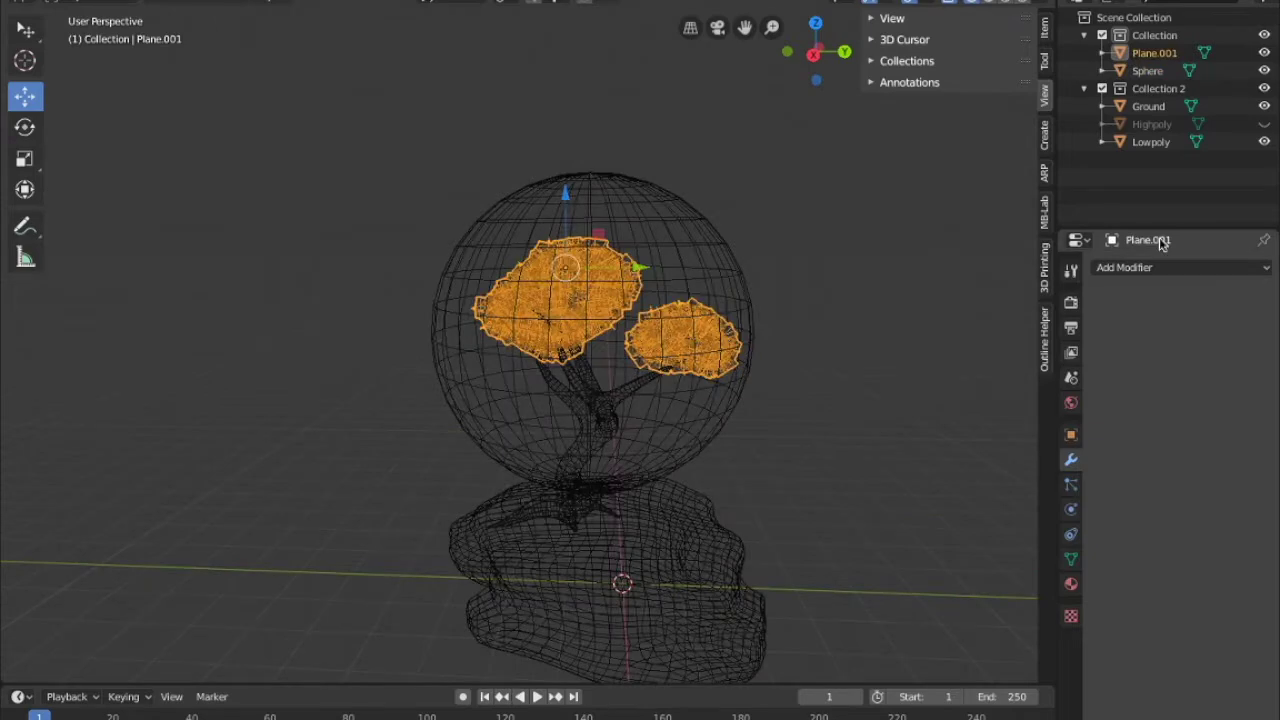
Give Plane.001 a Data Transfer modifier using the Sphere as its source
click(1180, 267)
click(770, 292)
click(1220, 346)
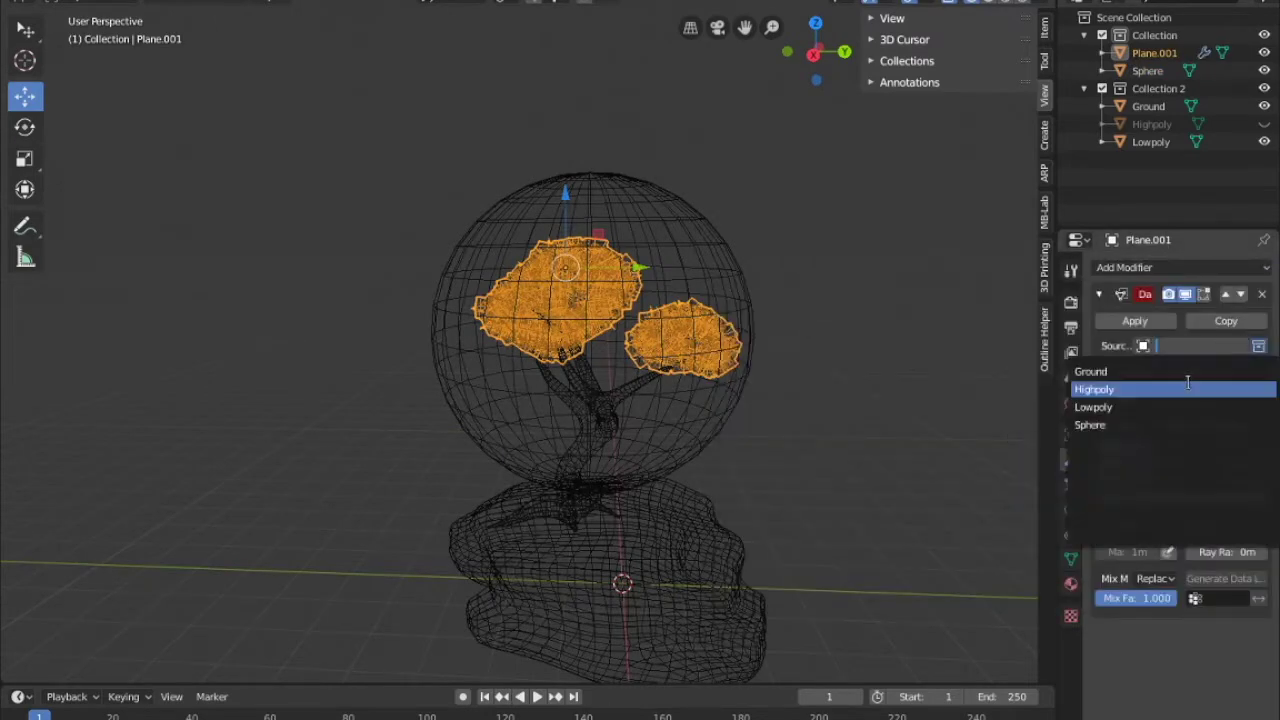
click(714, 286)
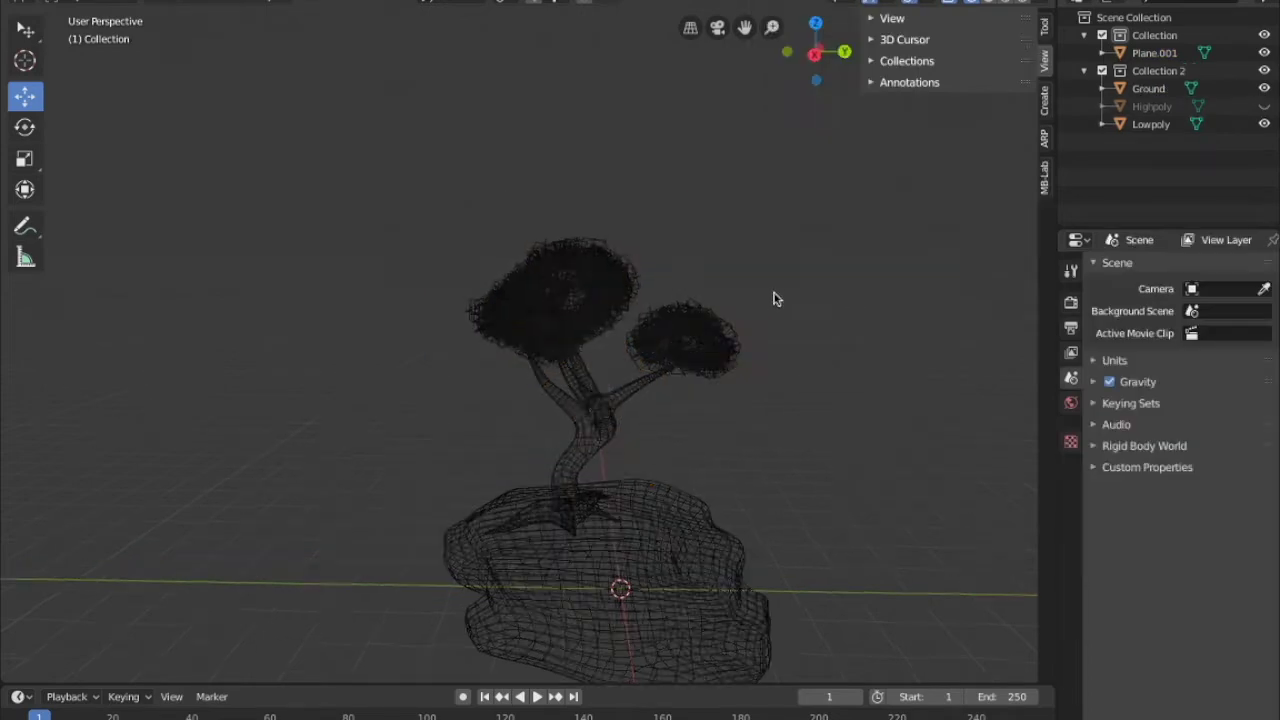
mouse_move(786, 337)
middle_down()
mouse_move(822, 365)
mouse_move(700, 409)
mouse_move(380, 237)
middle_up()
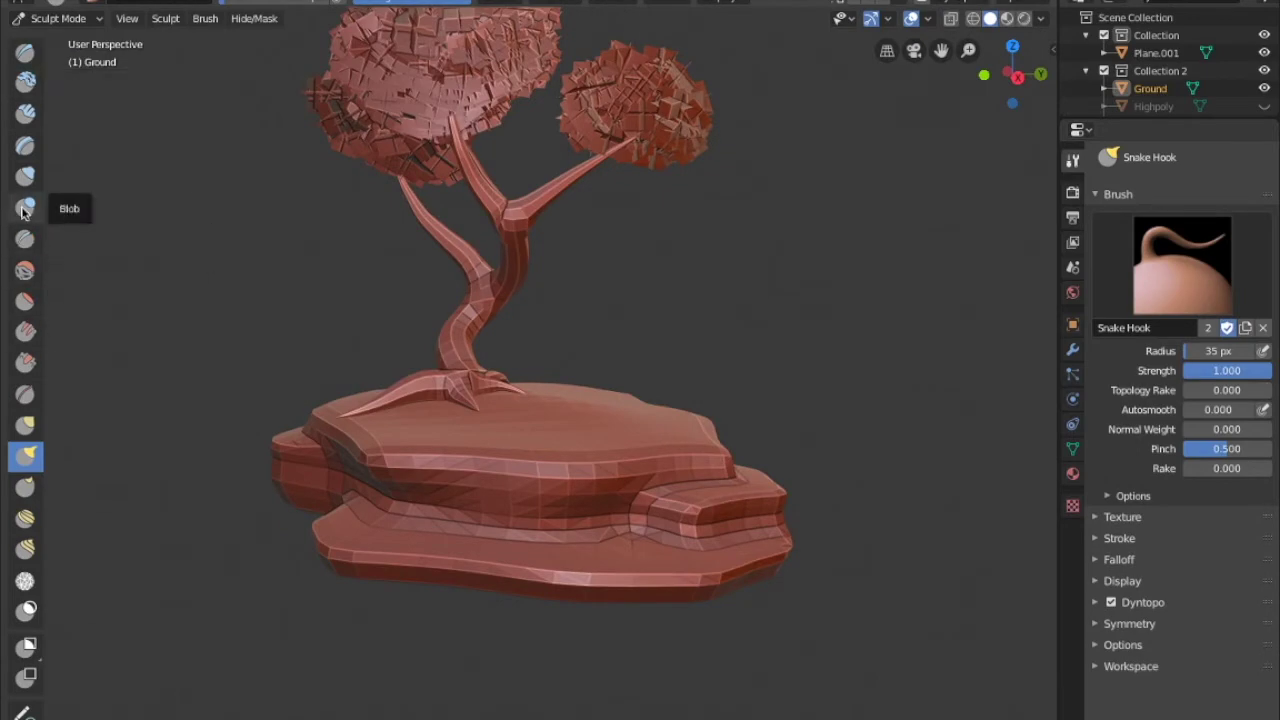
Switch to the Clay Strips brush and start building rock layers around the bonsai base
click(25, 113)
mouse_move(634, 555)
middle_down()
mouse_move(457, 520)
mouse_move(530, 518)
middle_up()
mouse_move(467, 579)
middle_down()
mouse_move(527, 467)
mouse_move(580, 502)
mouse_move(688, 464)
mouse_move(714, 505)
mouse_move(600, 526)
mouse_move(756, 486)
mouse_move(560, 523)
mouse_move(679, 443)
mouse_move(560, 460)
mouse_move(586, 449)
middle_up()
scroll(811, 560, down, 5)
scroll(649, 509, up, 5)
mouse_move(649, 509)
middle_down()
mouse_move(417, 409)
mouse_move(720, 531)
mouse_move(562, 541)
mouse_move(553, 487)
middle_up()
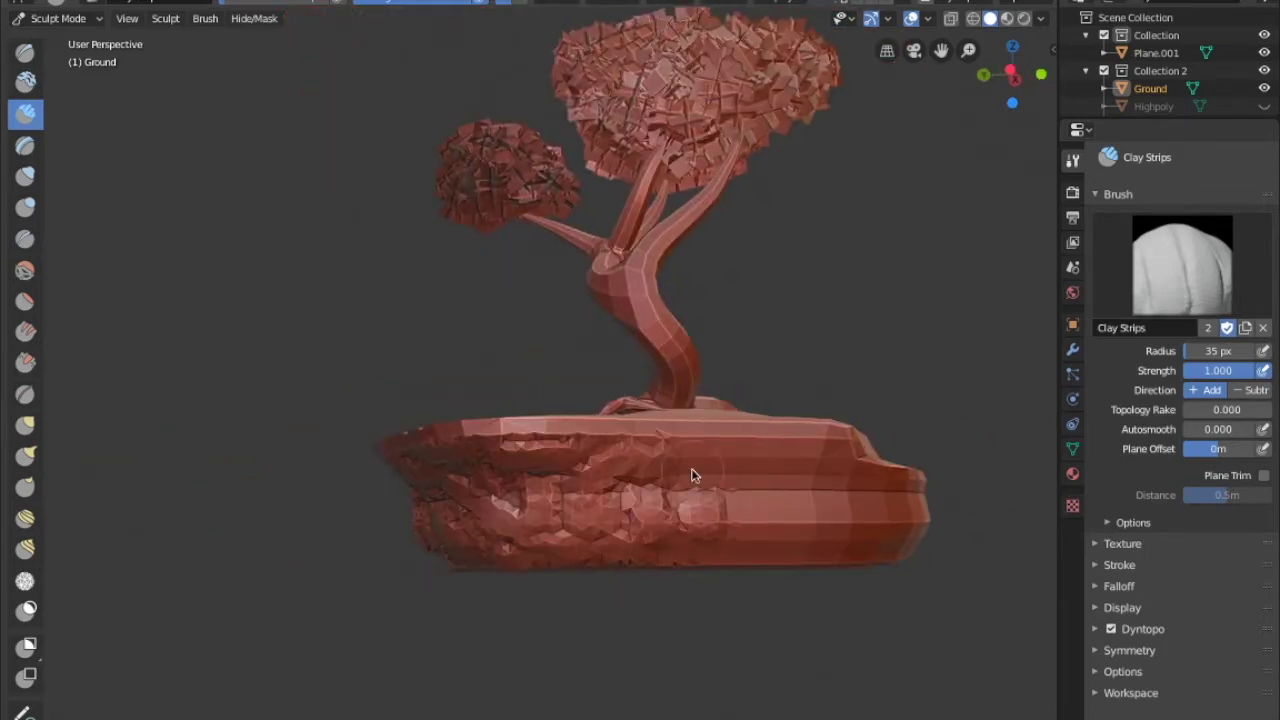
mouse_move(828, 487)
middle_down()
mouse_move(677, 457)
mouse_move(580, 517)
mouse_move(826, 494)
mouse_move(709, 521)
mouse_move(409, 534)
middle_up()
scroll(737, 562, down, 4)
mouse_move(737, 562)
middle_down()
mouse_move(426, 540)
mouse_move(537, 517)
mouse_move(575, 551)
mouse_move(563, 491)
mouse_move(640, 486)
mouse_move(583, 506)
mouse_move(740, 489)
mouse_move(619, 483)
mouse_move(866, 480)
mouse_move(710, 450)
mouse_move(452, 447)
mouse_move(670, 530)
middle_up()
Carve craggy layered ledges along the Ground slab's edges
scroll(387, 528, up, 4)
scroll(505, 563, down, 3)
scroll(640, 486, up, 3)
scroll(670, 492, down, 3)
scroll(619, 483, up, 3)
scroll(866, 480, down, 3)
scroll(452, 447, up, 3)
scroll(670, 537, down, 3)
mouse_move(572, 380)
middle_down()
mouse_move(743, 366)
mouse_move(353, 472)
middle_up()
scroll(717, 346, up, 3)
scroll(590, 412, down, 3)
scroll(353, 472, up, 3)
scroll(421, 425, down, 2)
mouse_move(421, 425)
middle_down()
mouse_move(635, 448)
mouse_move(657, 508)
mouse_move(391, 408)
mouse_move(706, 405)
middle_up()
Refine the rock detail on the slab's top surface and front
scroll(531, 474, down, 2)
scroll(543, 366, up, 2)
scroll(694, 429, down, 2)
scroll(706, 458, down, 2)
mouse_move(706, 458)
middle_down()
mouse_move(634, 400)
mouse_move(689, 258)
mouse_move(737, 329)
mouse_move(676, 272)
mouse_move(720, 280)
mouse_move(669, 280)
mouse_move(654, 323)
mouse_move(695, 332)
mouse_move(837, 310)
middle_up()
mouse_move(803, 350)
middle_down()
mouse_move(680, 360)
mouse_move(651, 297)
mouse_move(589, 309)
mouse_move(586, 336)
mouse_move(757, 263)
mouse_move(577, 323)
mouse_move(631, 269)
mouse_move(323, 368)
mouse_move(371, 391)
mouse_move(748, 362)
mouse_move(730, 381)
mouse_move(670, 365)
middle_up()
scroll(670, 365, down, 5)
scroll(611, 349, up, 6)
mouse_move(677, 237)
middle_down()
mouse_move(609, 166)
mouse_move(475, 118)
middle_up()
scroll(475, 118, down, 4)
scroll(467, 121, down, 4)
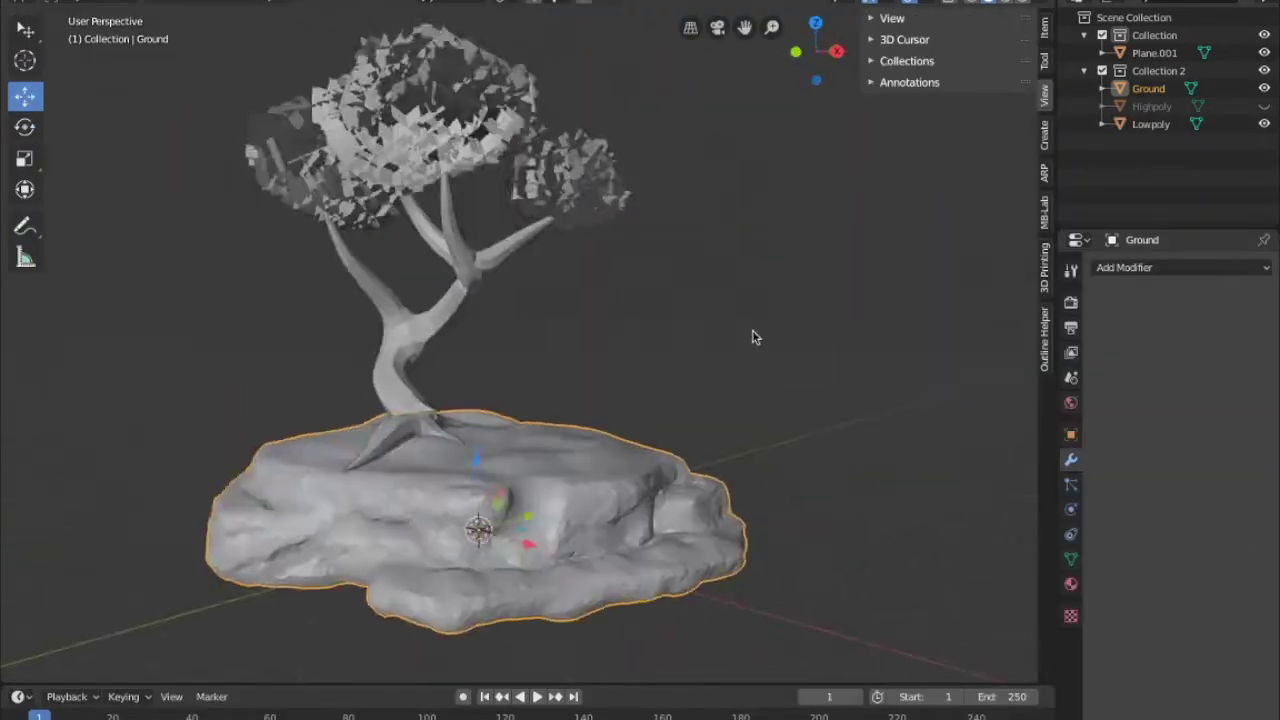
mouse_move(755, 337)
middle_down()
mouse_move(814, 346)
mouse_move(639, 304)
mouse_move(700, 290)
middle_up()
click(1071, 584)
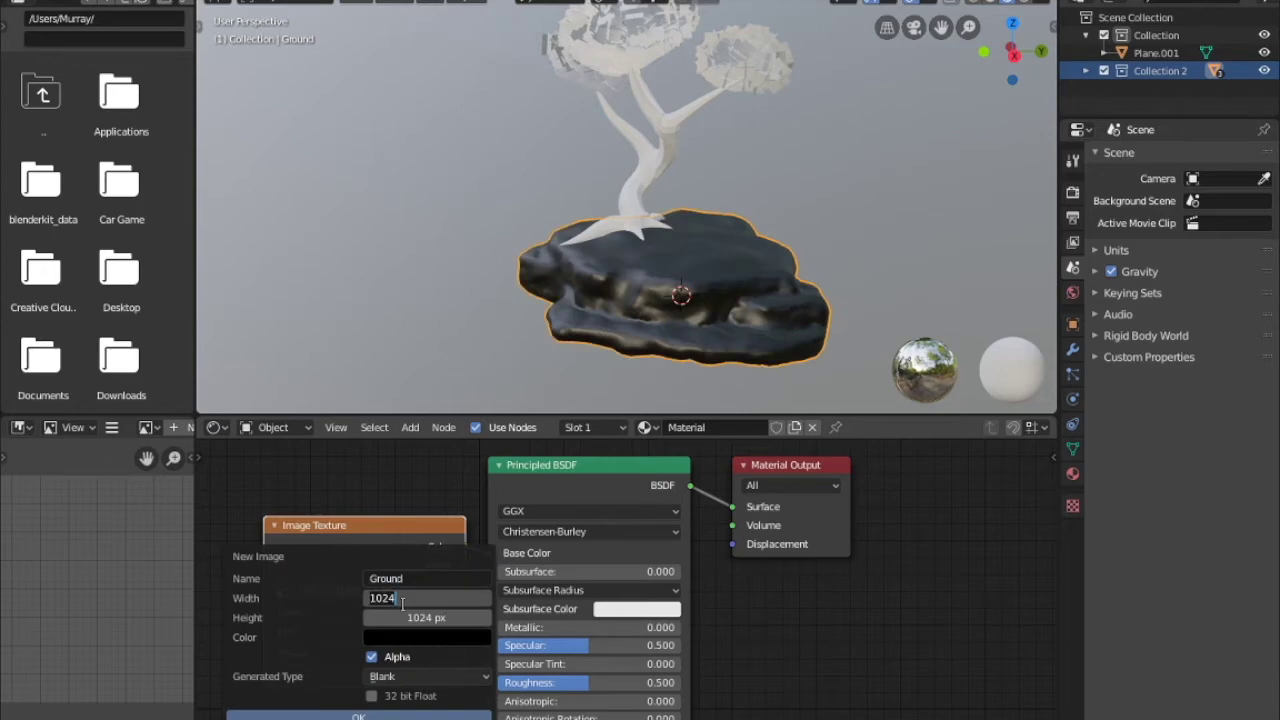
text(2048)
Create a 2048 px image named Ground and Smart UV Project the rock's UVs
click(368, 641)
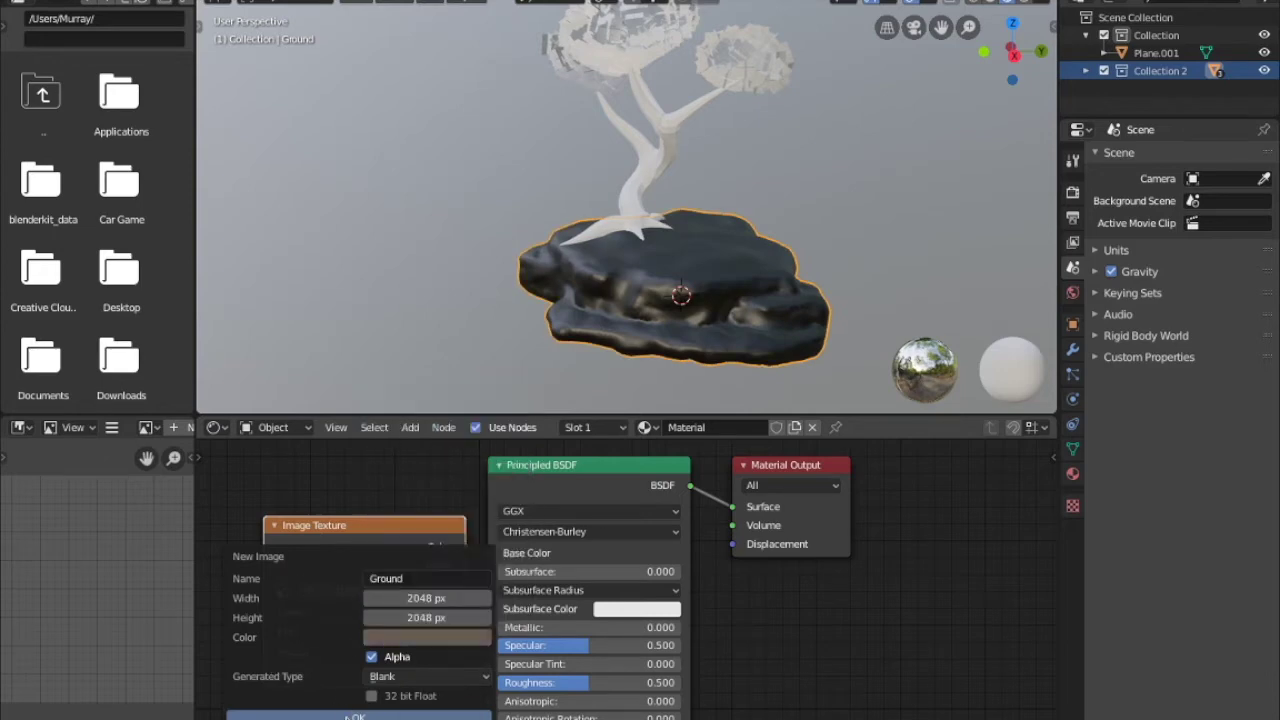
click(345, 716)
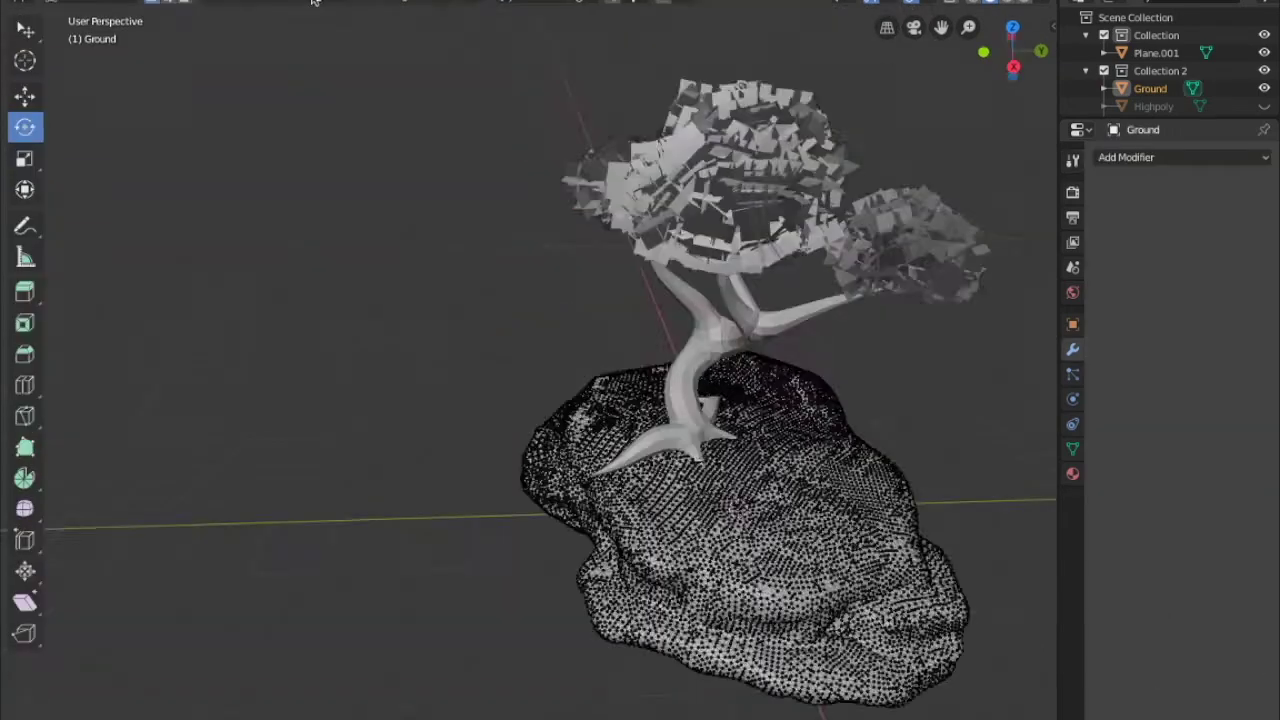
click(590, 321)
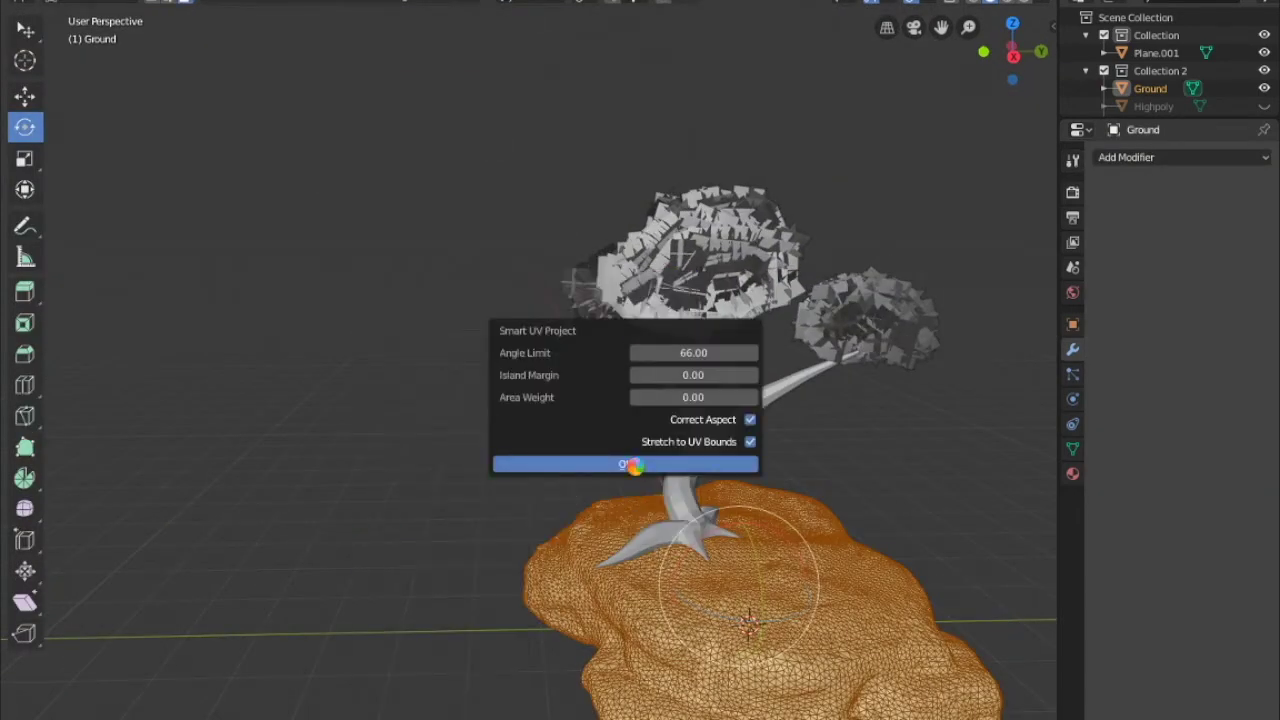
click(630, 464)
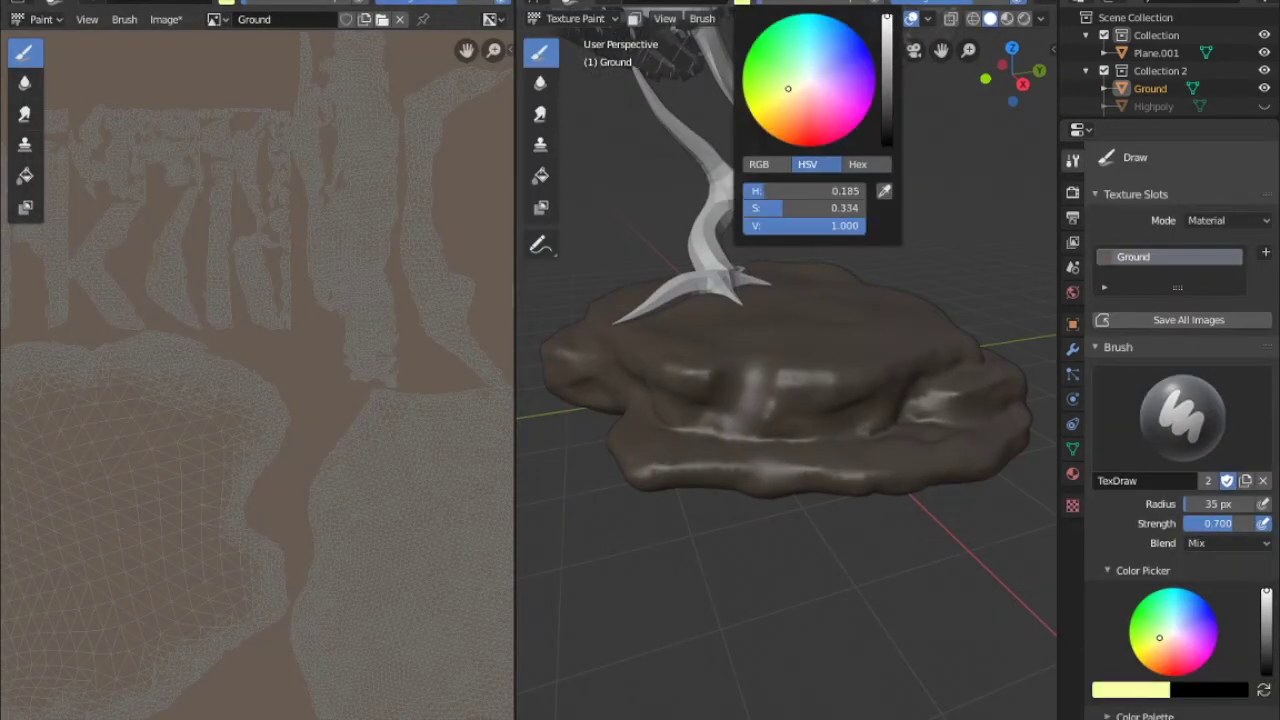
Paint moss green across the rock's top, ledges and upper sides
middle_drag(800, 300, 857, 366)
drag(920, 230, 777, 346)
middle_drag(777, 346, 843, 343)
drag(840, 400, 645, 471)
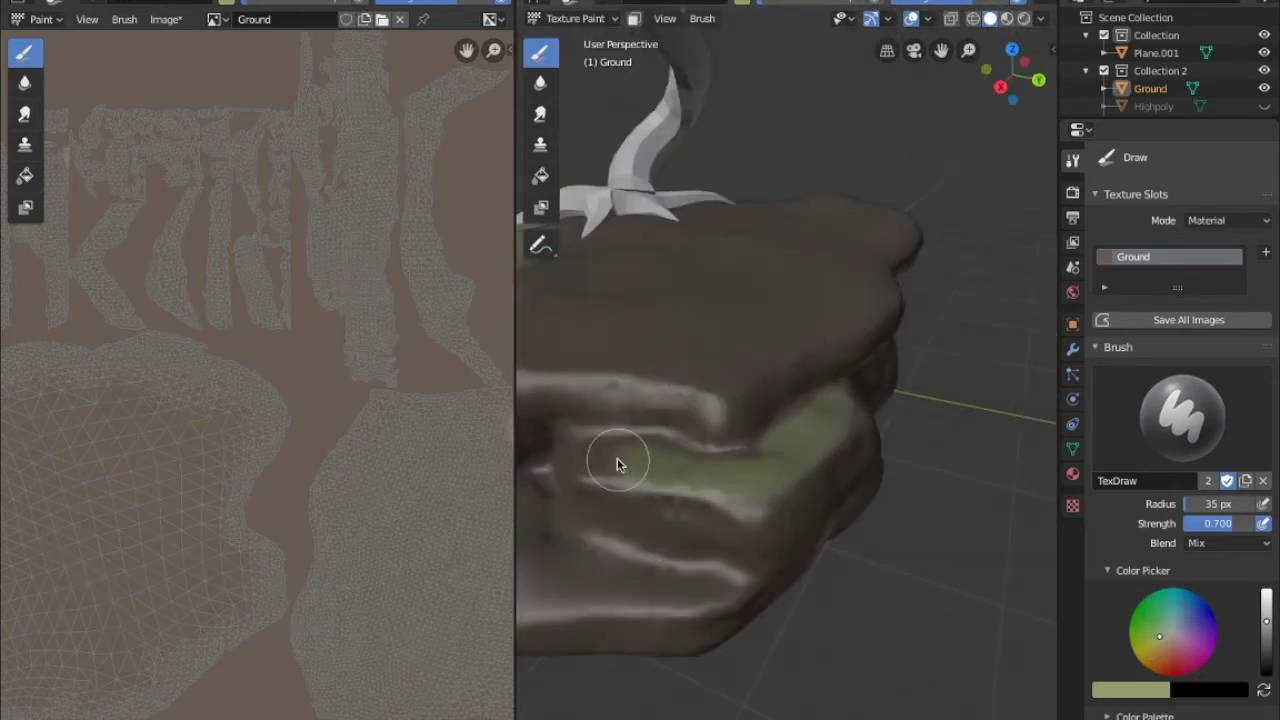
mouse_move(752, 459)
middle_down()
mouse_move(837, 457)
mouse_move(726, 414)
mouse_move(937, 434)
middle_up()
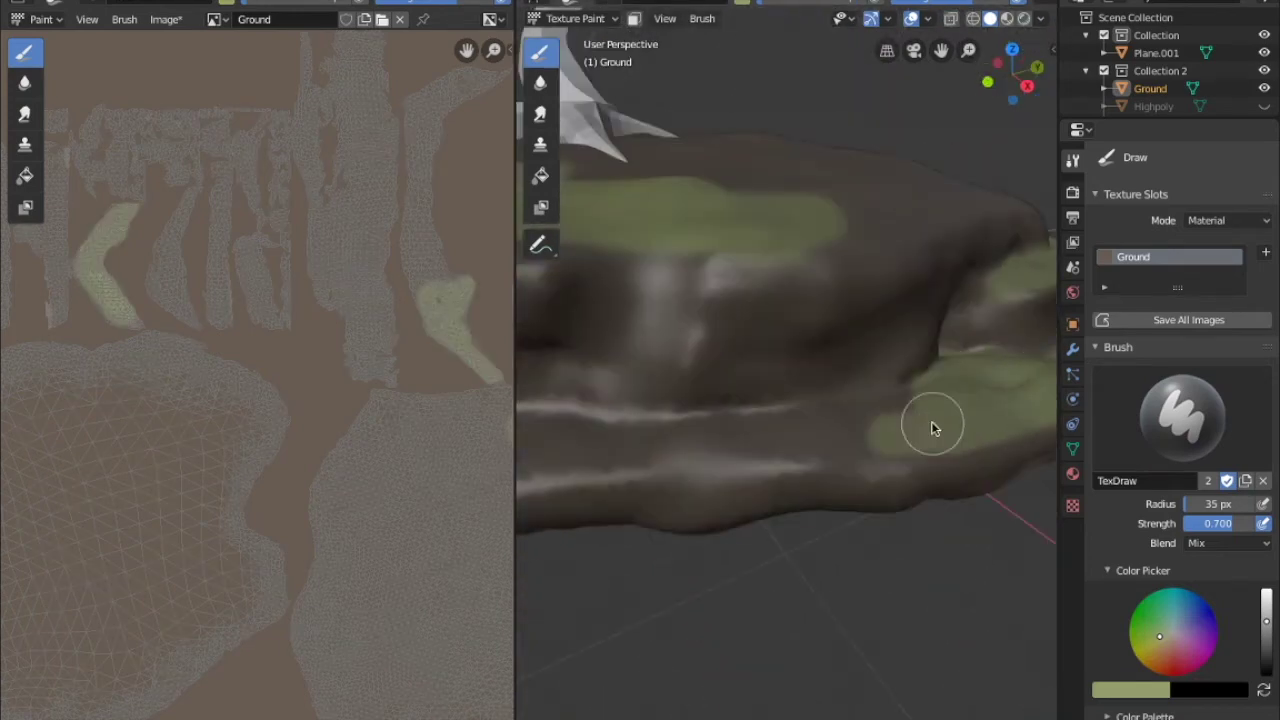
drag(937, 434, 800, 434)
mouse_move(800, 432)
middle_down()
mouse_move(820, 437)
mouse_move(808, 371)
middle_up()
drag(808, 371, 766, 406)
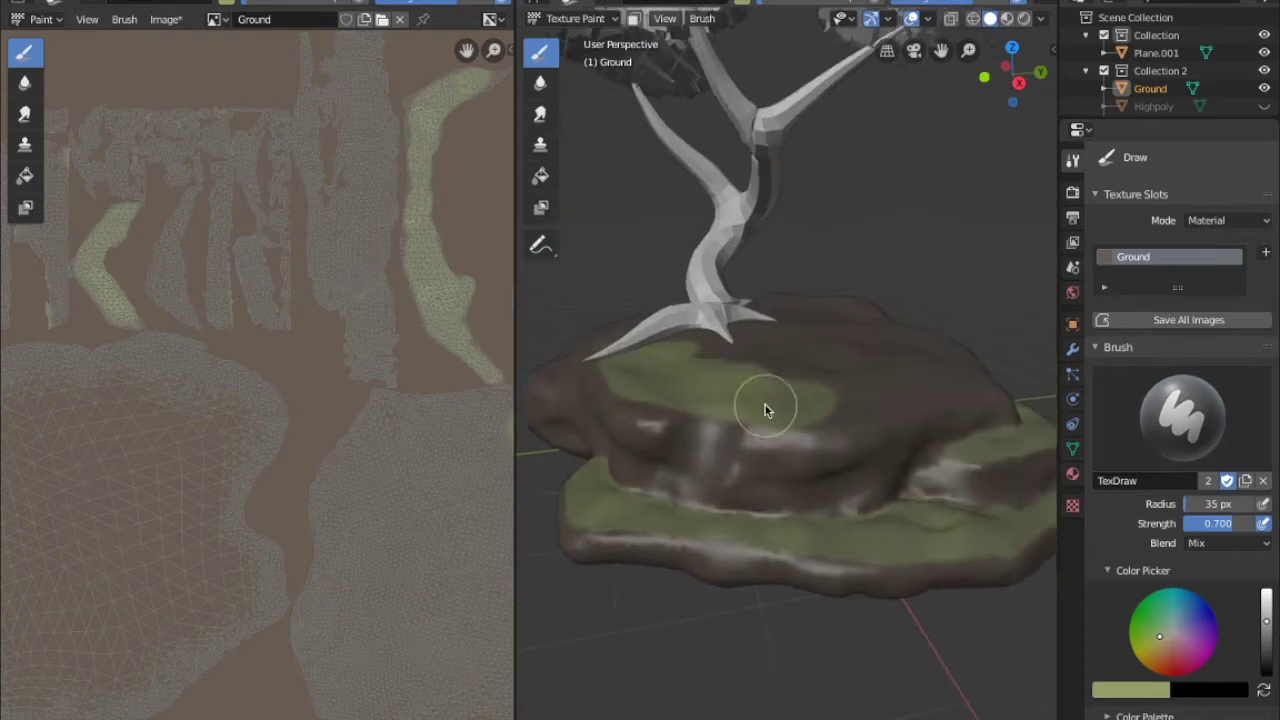
Cover the remaining brown top areas of the rock with green paint
middle_drag(766, 406, 960, 414)
mouse_move(892, 455)
middle_down()
mouse_move(966, 469)
mouse_move(809, 471)
mouse_move(825, 380)
mouse_move(843, 429)
mouse_move(786, 371)
mouse_move(994, 371)
mouse_move(727, 427)
middle_up()
drag(727, 427, 700, 380)
middle_drag(700, 380, 698, 362)
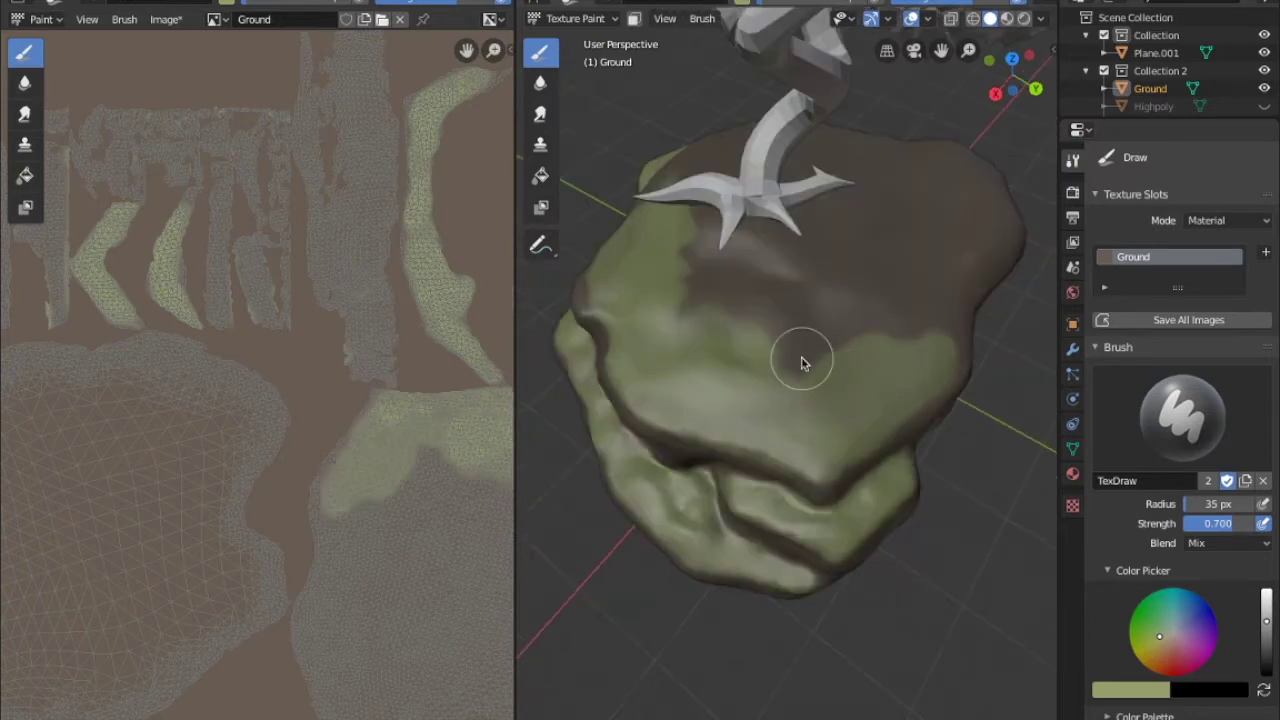
middle_drag(801, 362, 790, 260)
drag(790, 260, 768, 350)
drag(886, 264, 880, 215)
mouse_move(880, 215)
middle_down()
mouse_move(714, 334)
mouse_move(789, 257)
middle_up()
drag(789, 257, 786, 214)
middle_drag(786, 214, 850, 230)
drag(850, 230, 887, 224)
mouse_move(887, 224)
middle_down()
mouse_move(700, 320)
mouse_move(865, 306)
mouse_move(857, 326)
mouse_move(848, 234)
mouse_move(849, 294)
middle_up()
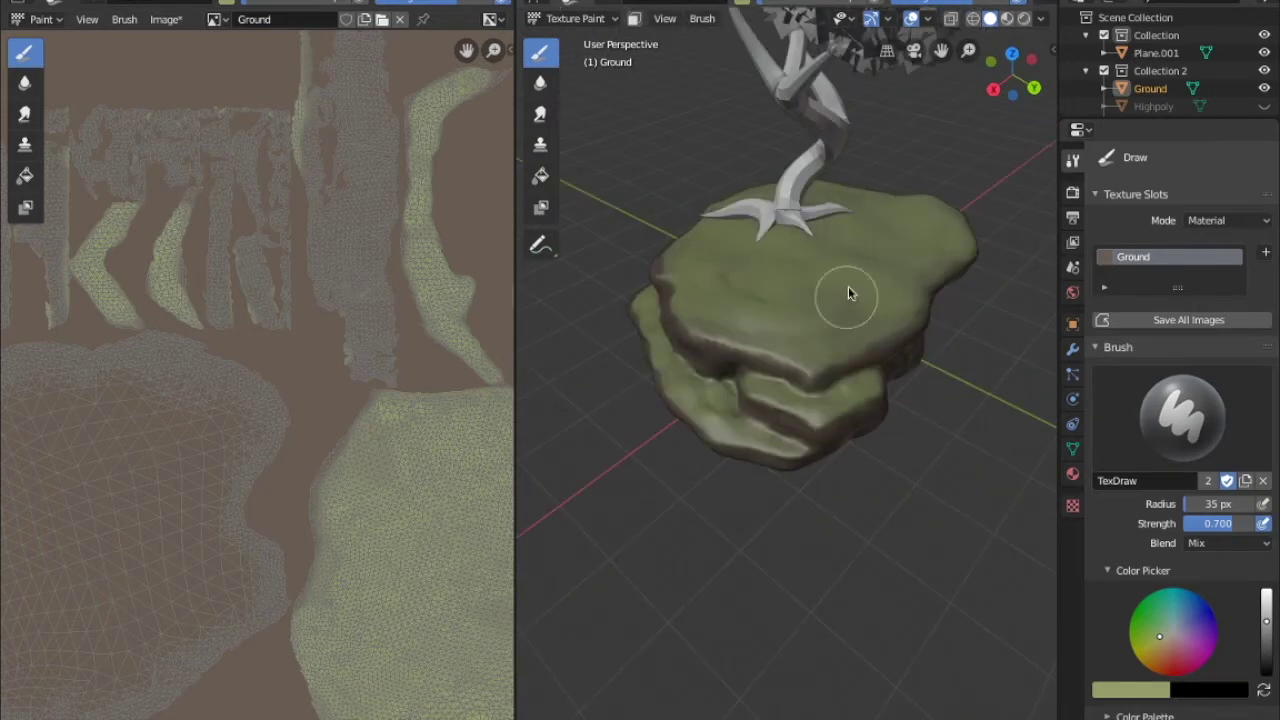
Pick a lighter green tone and lower the brush strength to 0.219
right_click(270, 105)
scroll(842, 410, up, 5)
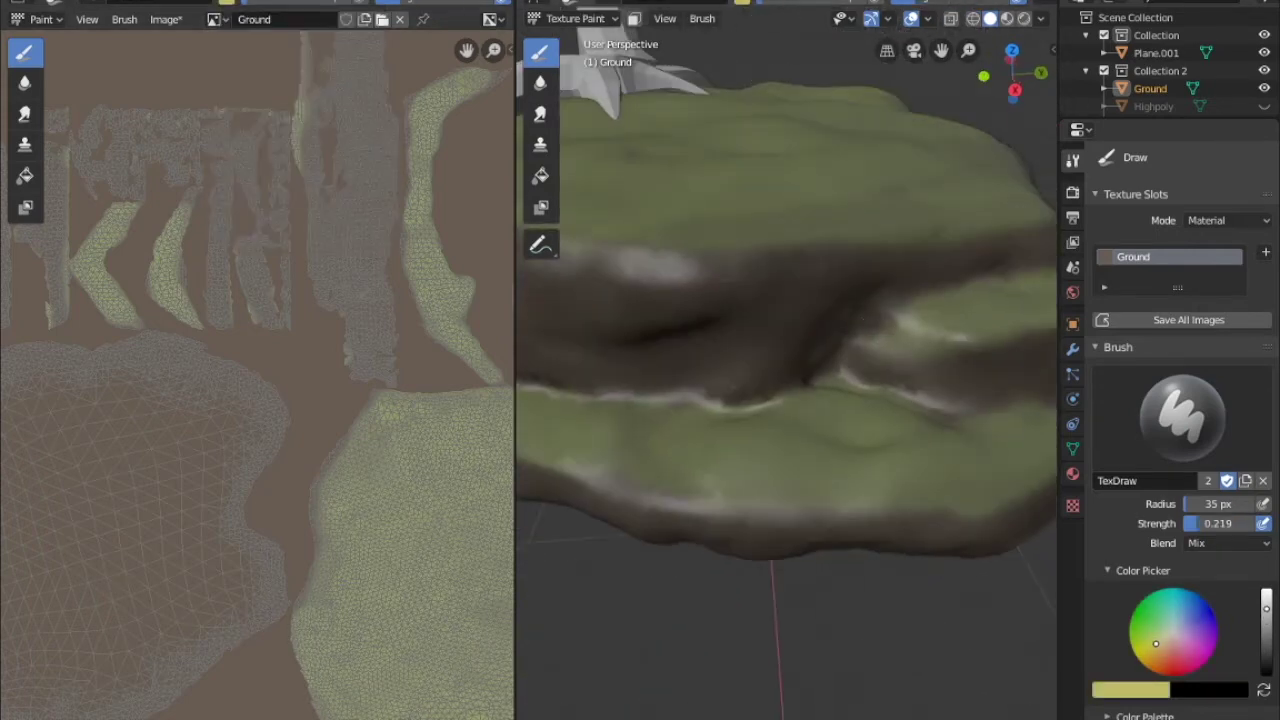
scroll(904, 463, down, 5)
middle_drag(814, 423, 655, 447)
mouse_move(897, 395)
middle_down()
mouse_move(757, 320)
mouse_move(934, 357)
mouse_move(749, 277)
mouse_move(920, 234)
mouse_move(903, 264)
mouse_move(860, 230)
middle_up()
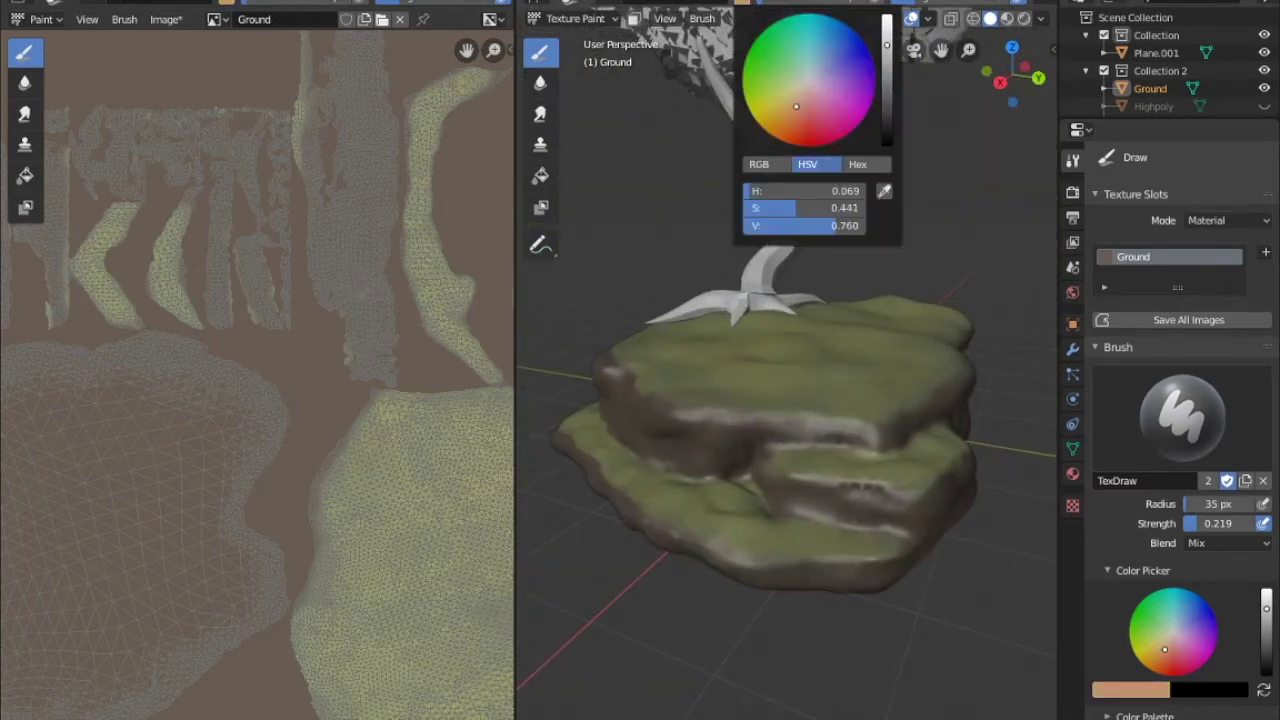
Paint brown spots on the rock, then switch the brush colour to light grey
click(800, 105)
click(828, 336)
mouse_move(828, 336)
middle_down()
mouse_move(792, 309)
mouse_move(883, 291)
mouse_move(746, 371)
mouse_move(800, 295)
mouse_move(865, 330)
mouse_move(680, 357)
mouse_move(849, 331)
mouse_move(806, 414)
mouse_move(870, 336)
mouse_move(886, 400)
mouse_move(631, 357)
mouse_move(651, 463)
mouse_move(693, 439)
mouse_move(971, 463)
mouse_move(891, 506)
mouse_move(763, 509)
mouse_move(911, 476)
middle_up()
right_click(820, 260)
click(817, 86)
scroll(766, 309, up, 3)
mouse_move(766, 309)
middle_down()
mouse_move(909, 277)
mouse_move(866, 280)
middle_up()
mouse_move(761, 308)
middle_down()
mouse_move(800, 306)
mouse_move(711, 371)
mouse_move(800, 354)
mouse_move(919, 390)
mouse_move(914, 320)
mouse_move(814, 214)
mouse_move(817, 240)
mouse_move(763, 315)
mouse_move(829, 297)
mouse_move(780, 303)
mouse_move(894, 226)
mouse_move(842, 333)
mouse_move(757, 309)
mouse_move(894, 327)
mouse_move(731, 314)
mouse_move(840, 318)
mouse_move(666, 294)
mouse_move(583, 343)
mouse_move(677, 249)
mouse_move(838, 249)
middle_up()
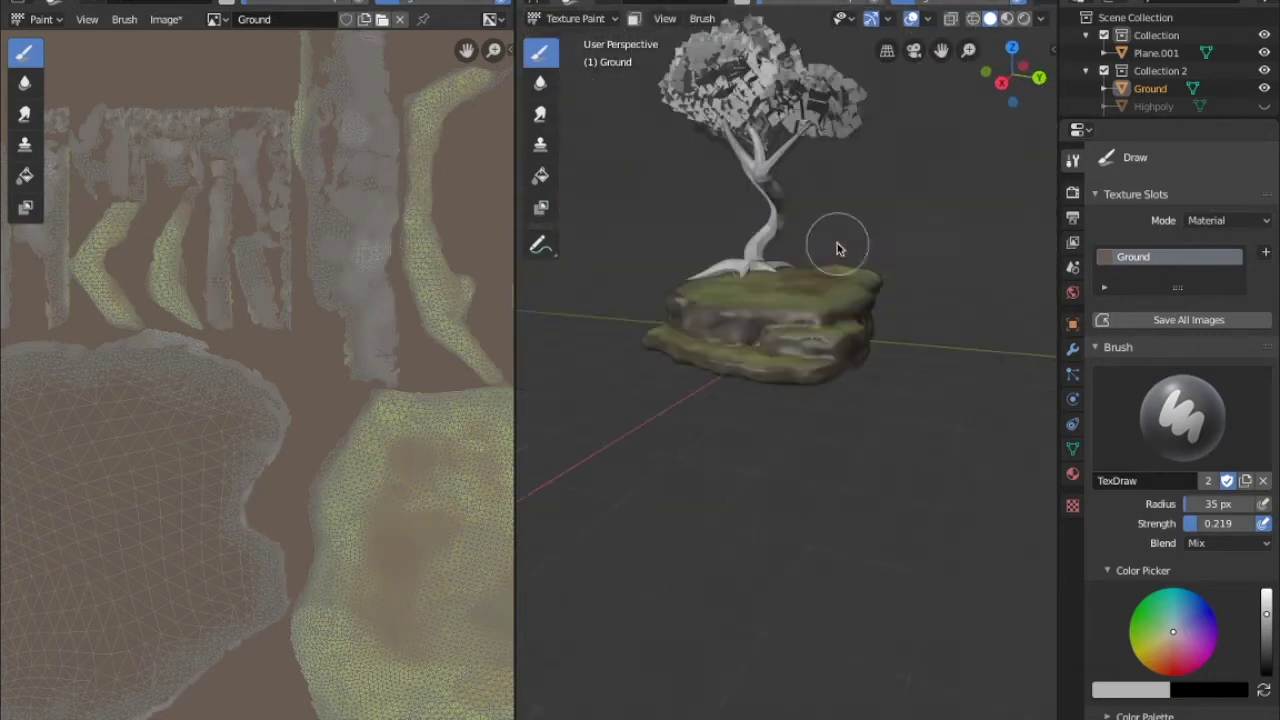
Add brown and grey weathering streaks to the rock's sides and shade it smooth
scroll(748, 258, up, 3)
key(s)
mouse_move(760, 250)
middle_down()
mouse_move(894, 234)
mouse_move(706, 260)
mouse_move(909, 266)
middle_up()
scroll(706, 260, down, 3)
scroll(989, 286, down, 2)
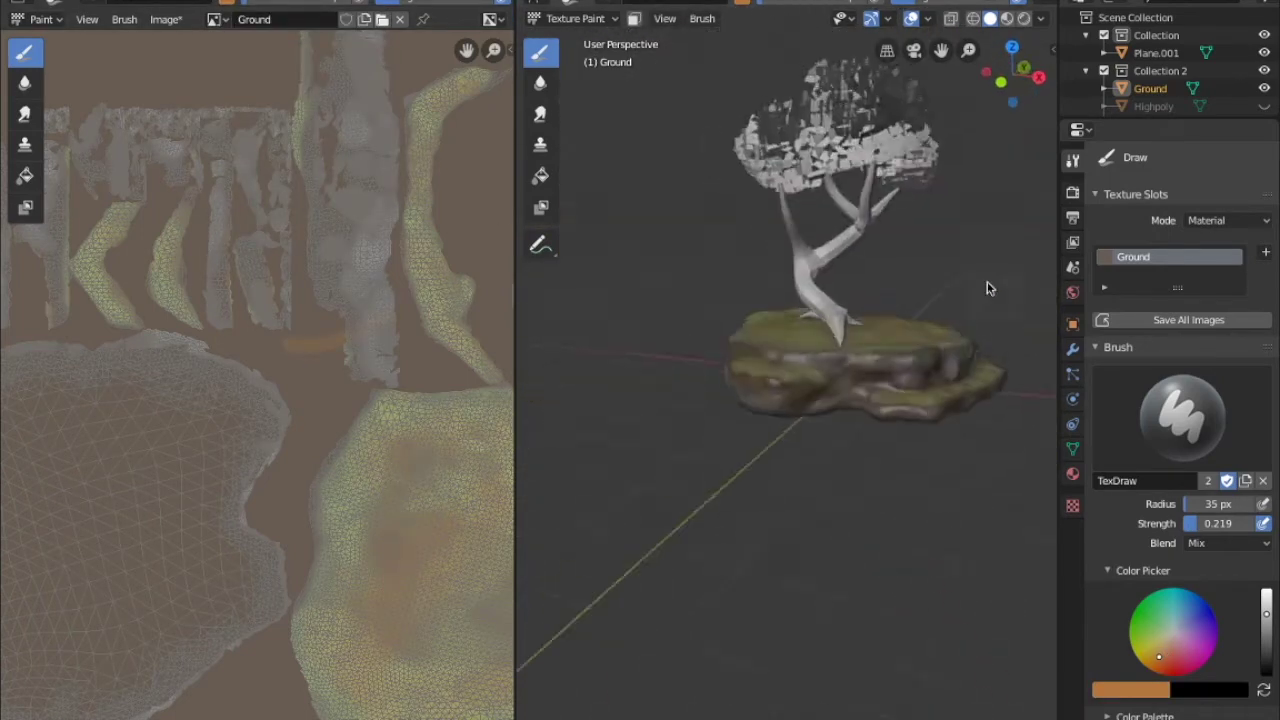
scroll(866, 72, up, 4)
key(s)
scroll(686, 294, up, 3)
mouse_move(686, 294)
middle_down()
mouse_move(706, 314)
mouse_move(814, 314)
mouse_move(978, 450)
mouse_move(857, 449)
mouse_move(826, 509)
mouse_move(826, 494)
mouse_move(948, 454)
mouse_move(714, 431)
mouse_move(777, 334)
mouse_move(828, 402)
mouse_move(671, 343)
mouse_move(757, 286)
mouse_move(908, 337)
mouse_move(910, 307)
mouse_move(777, 420)
middle_up()
scroll(948, 454, up, 4)
mouse_move(955, 410)
middle_down()
mouse_move(791, 477)
mouse_move(791, 449)
mouse_move(634, 463)
mouse_move(922, 482)
mouse_move(857, 314)
mouse_move(880, 394)
mouse_move(863, 491)
mouse_move(848, 451)
middle_up()
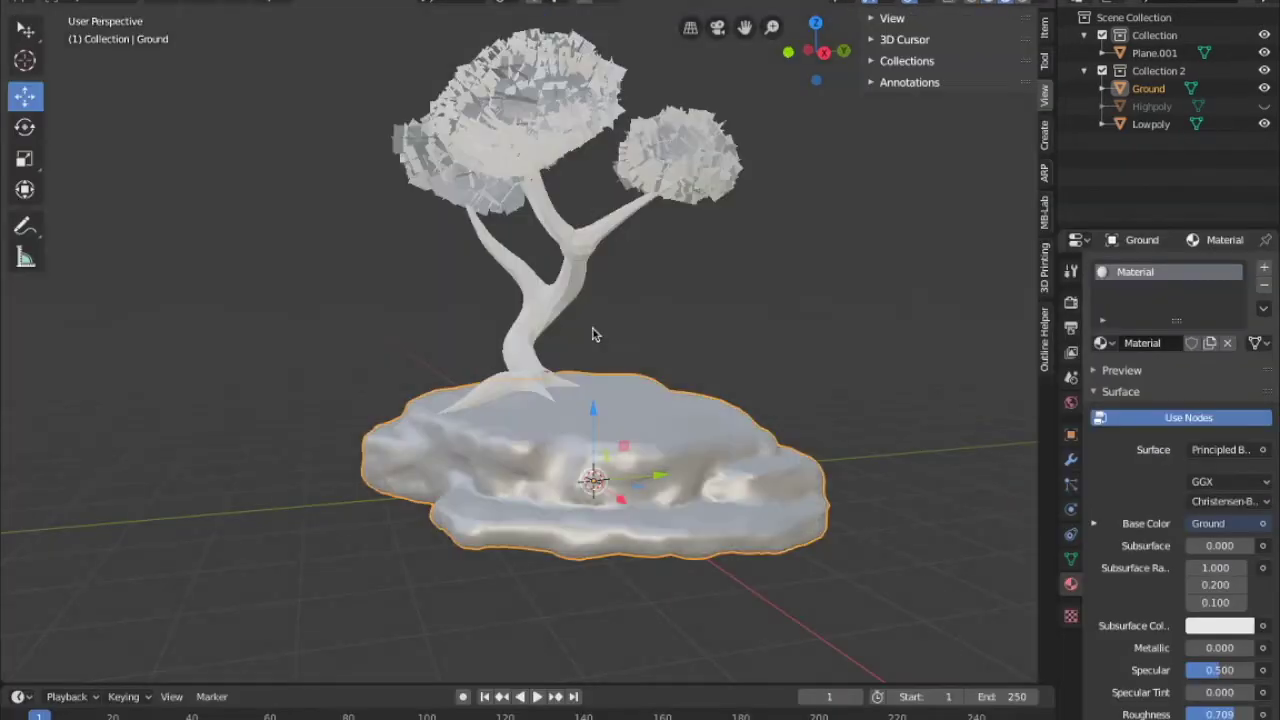
middle_drag(594, 334, 586, 471)
right_click(658, 381)
click(658, 378)
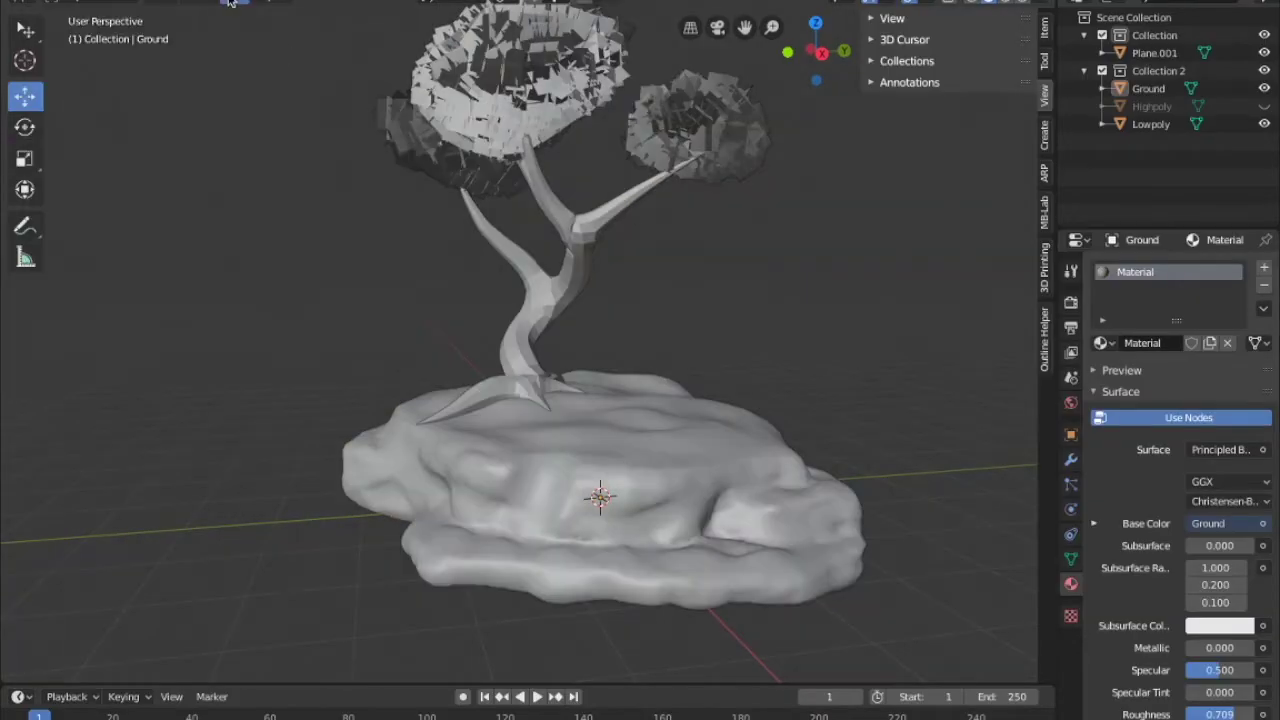
Add a cube near the rock base to sculpt into a pebble
key(shift+a)
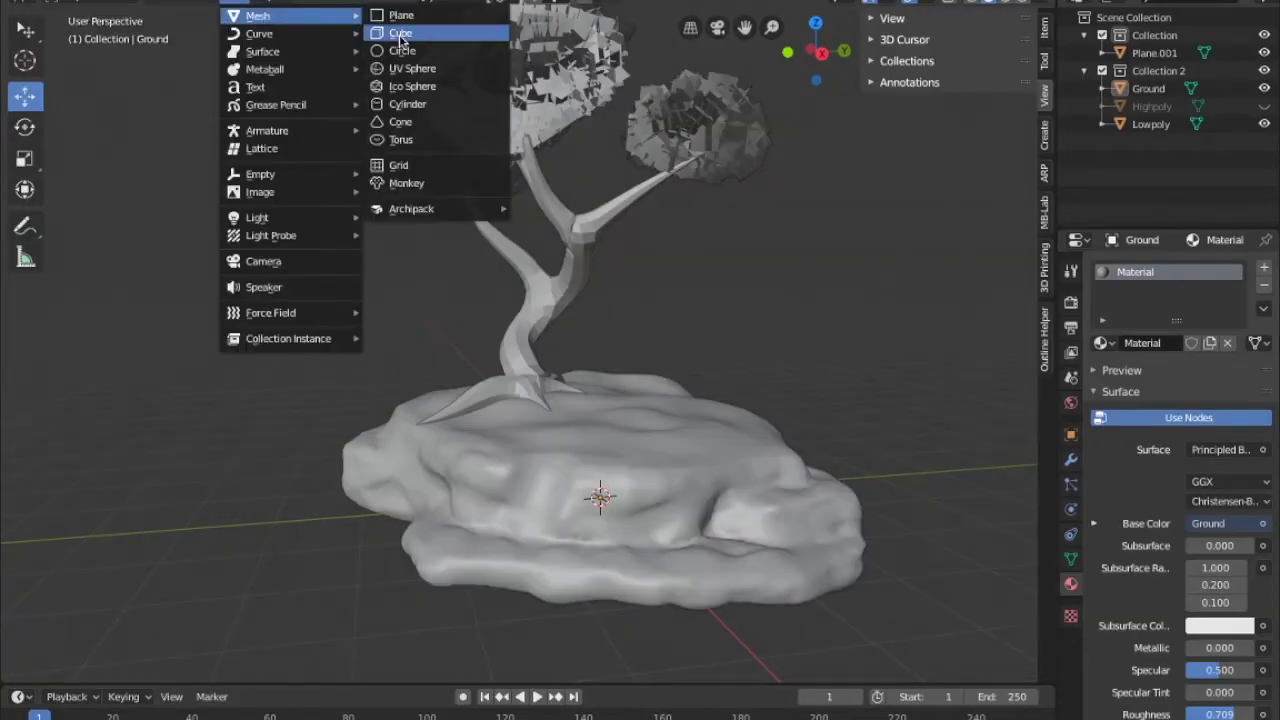
click(400, 33)
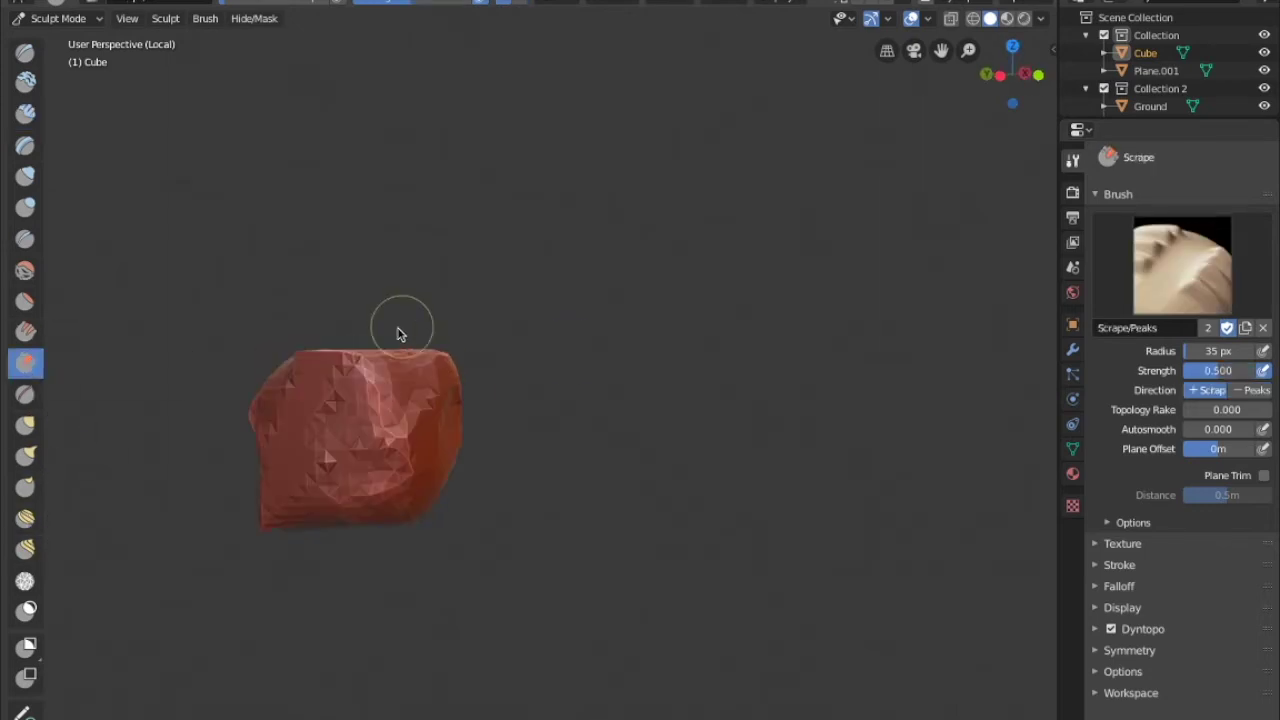
middle_drag(250, 371, 364, 421)
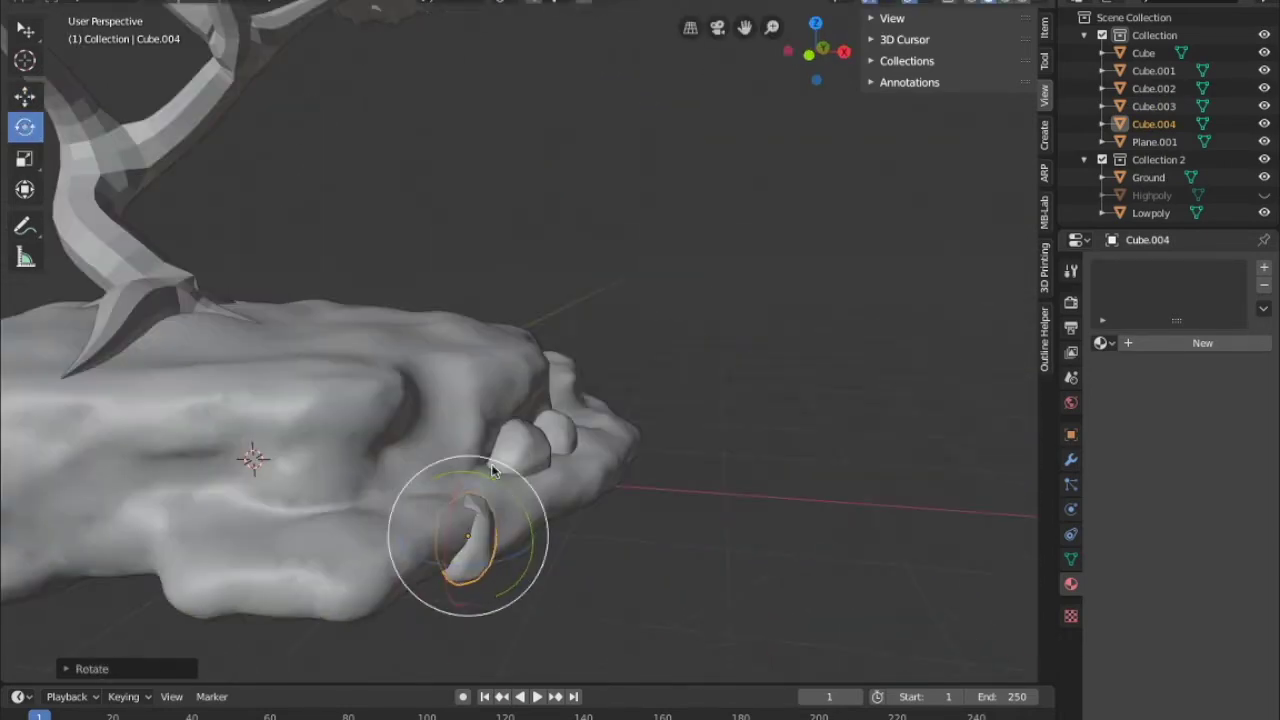
click(25, 95)
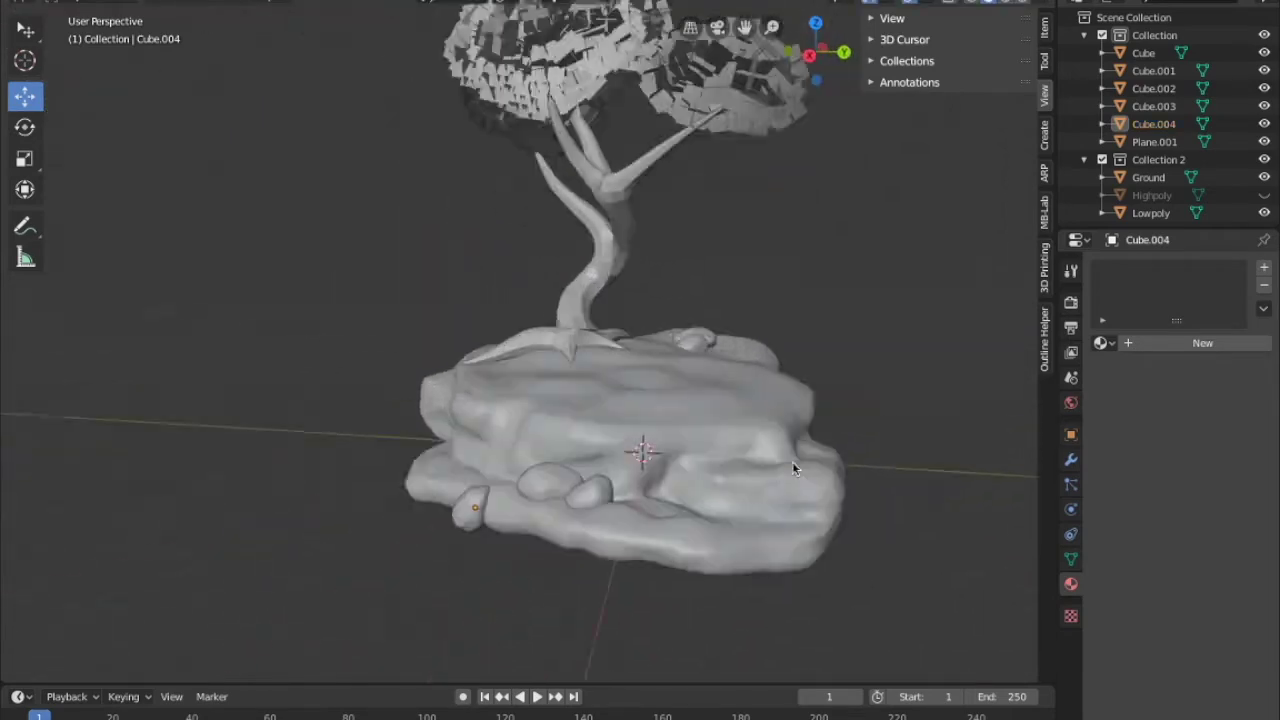
Add a plane and move it up and sideways beside the rock as a grass blade
key(shift+a)
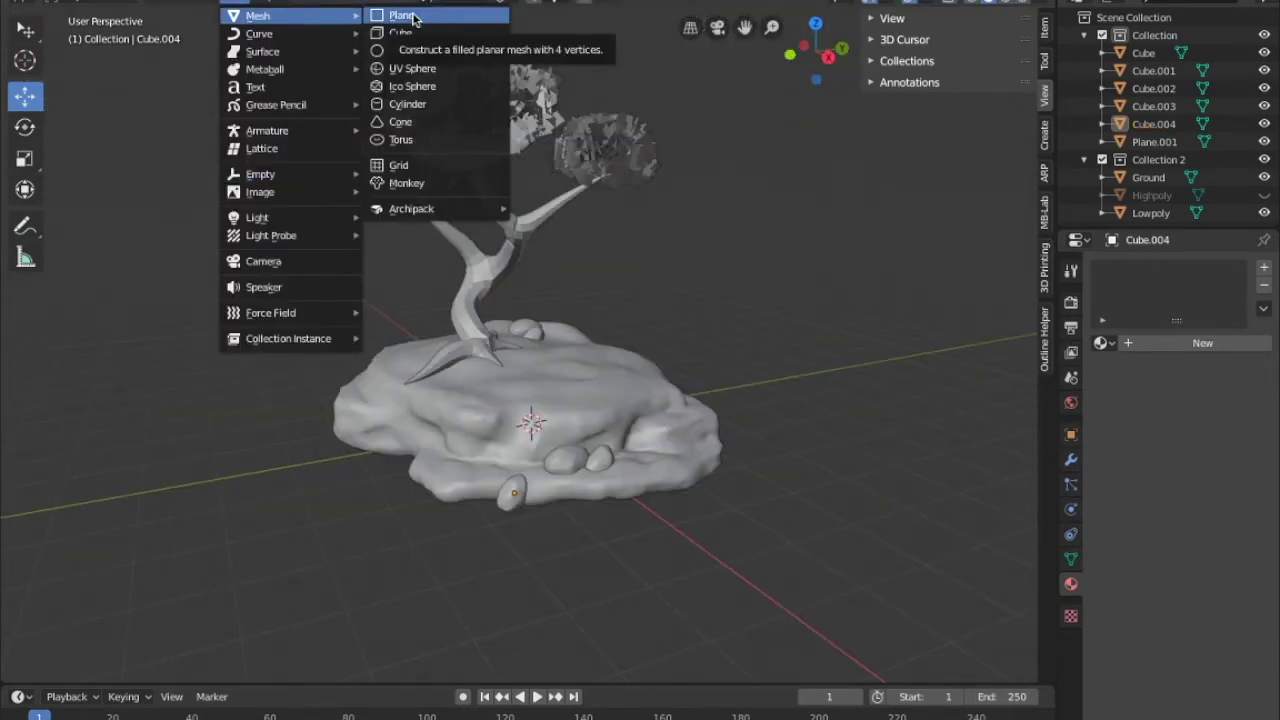
click(400, 15)
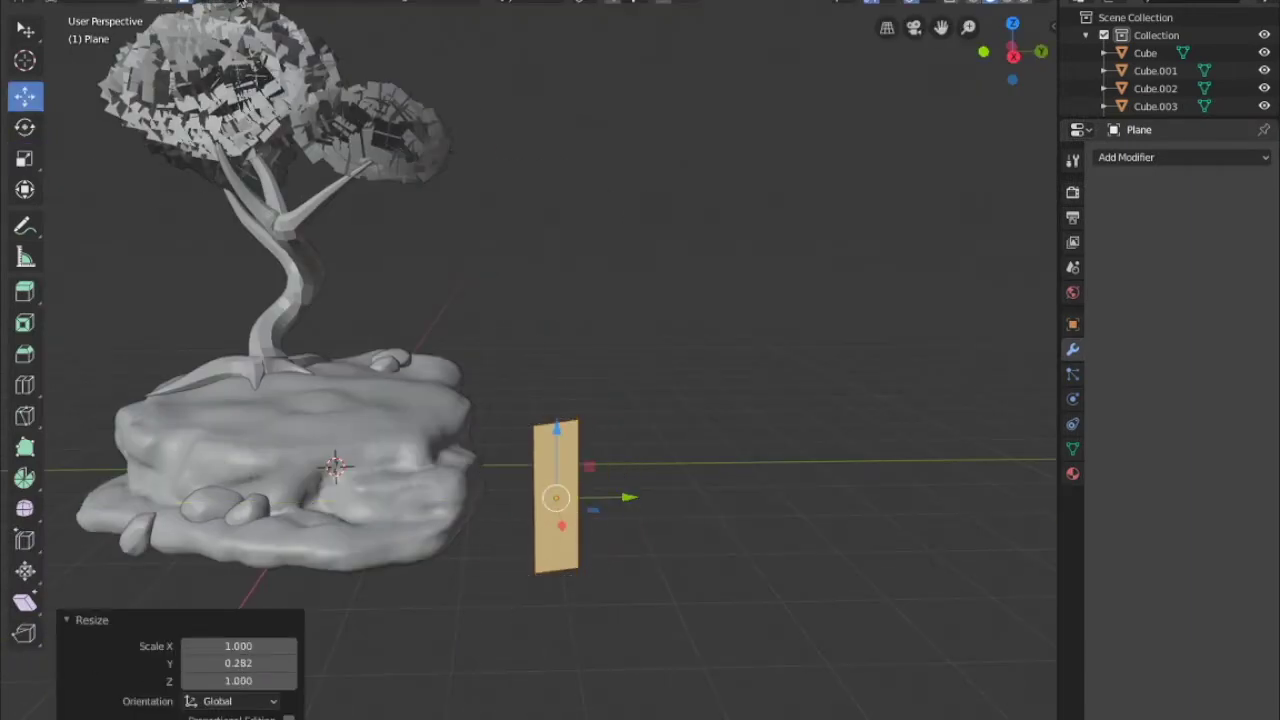
click(561, 411)
middle_drag(561, 411, 561, 545)
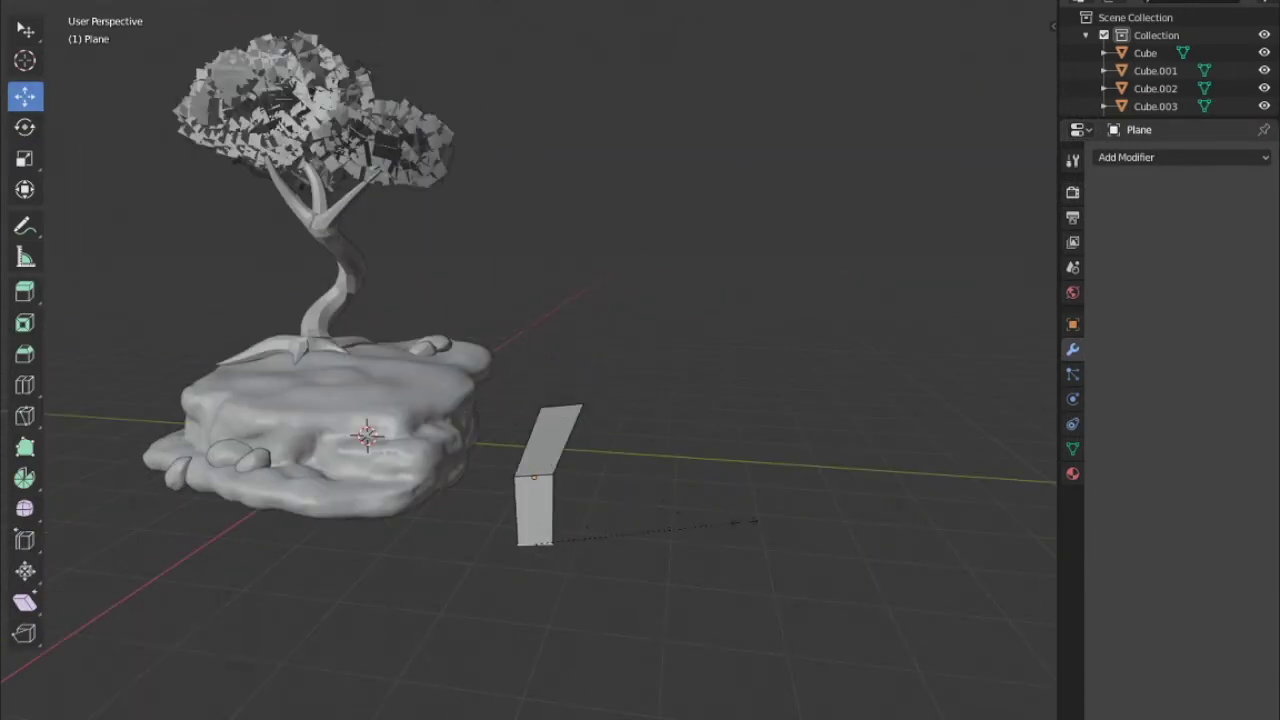
click(702, 373)
mouse_move(702, 373)
middle_down()
mouse_move(718, 337)
mouse_move(528, 403)
middle_up()
click(754, 346)
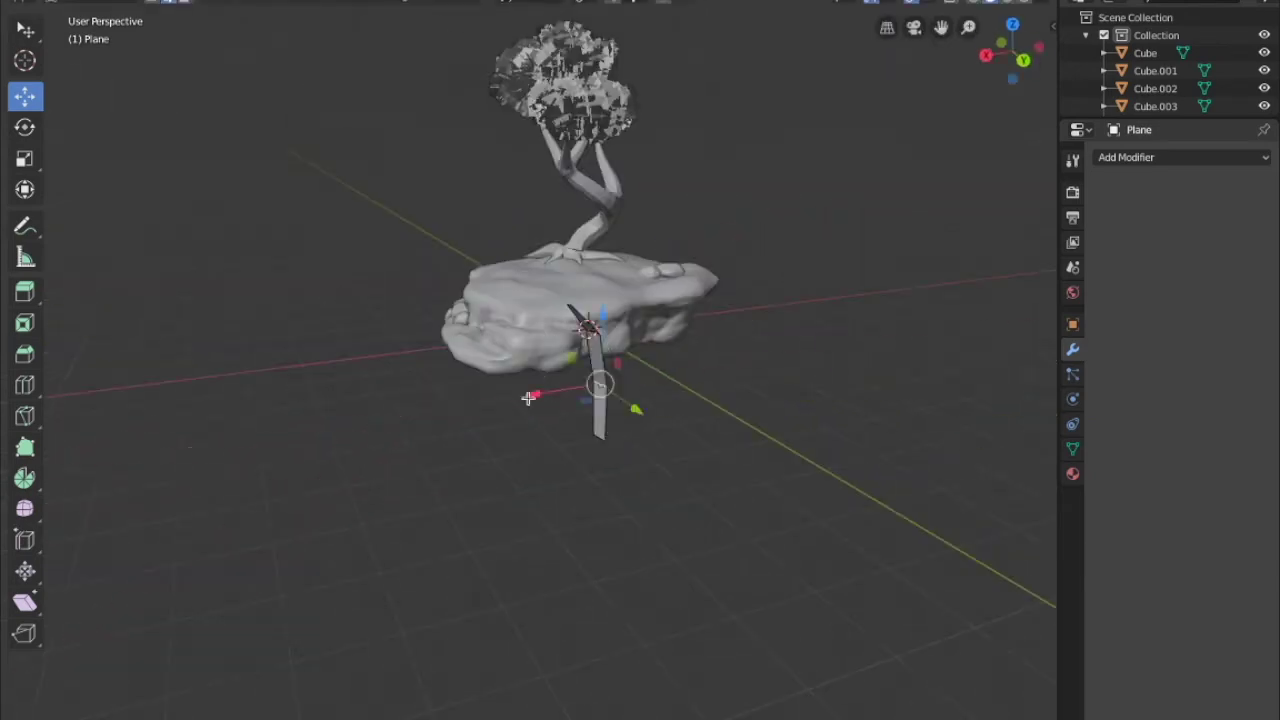
Duplicate the blade, shrink the copy to about half size and rotate it vertically
mouse_move(550, 338)
middle_down()
mouse_move(814, 303)
mouse_move(729, 386)
middle_up()
key(shift+d)
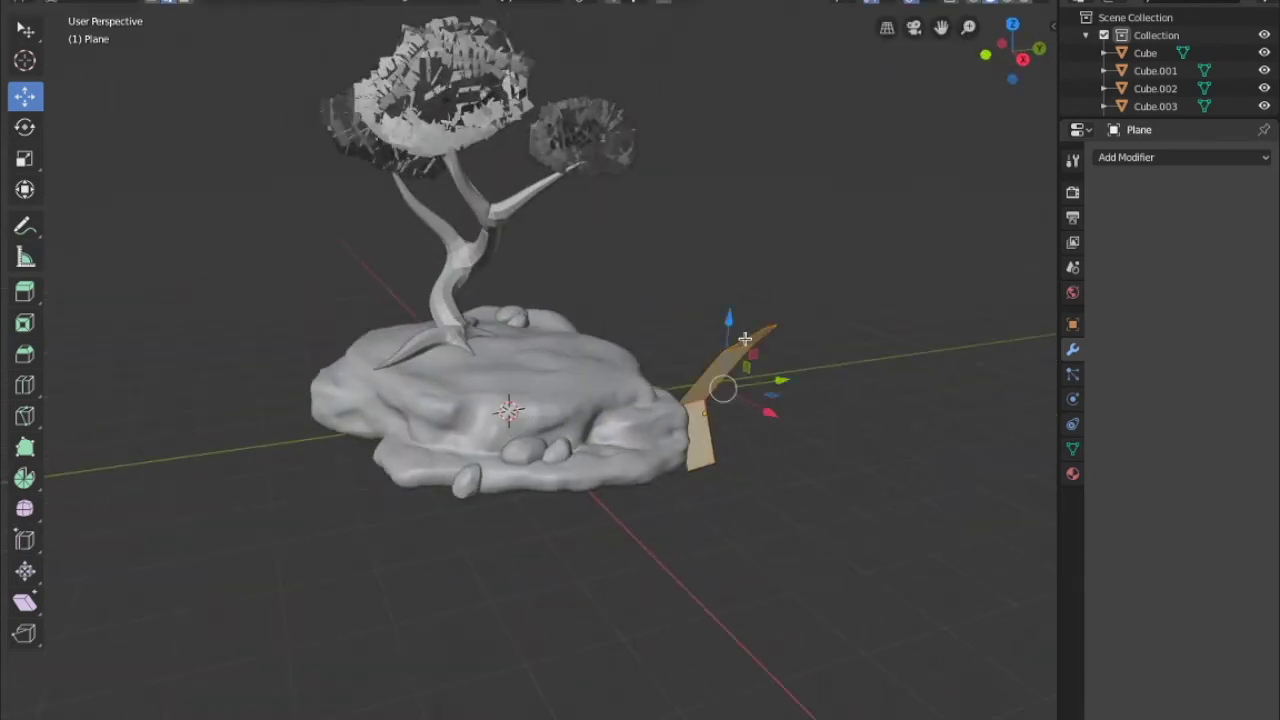
mouse_move(234, 405)
middle_down()
mouse_move(443, 437)
mouse_move(634, 404)
mouse_move(466, 371)
middle_up()
key(s)
click(443, 437)
key(r)
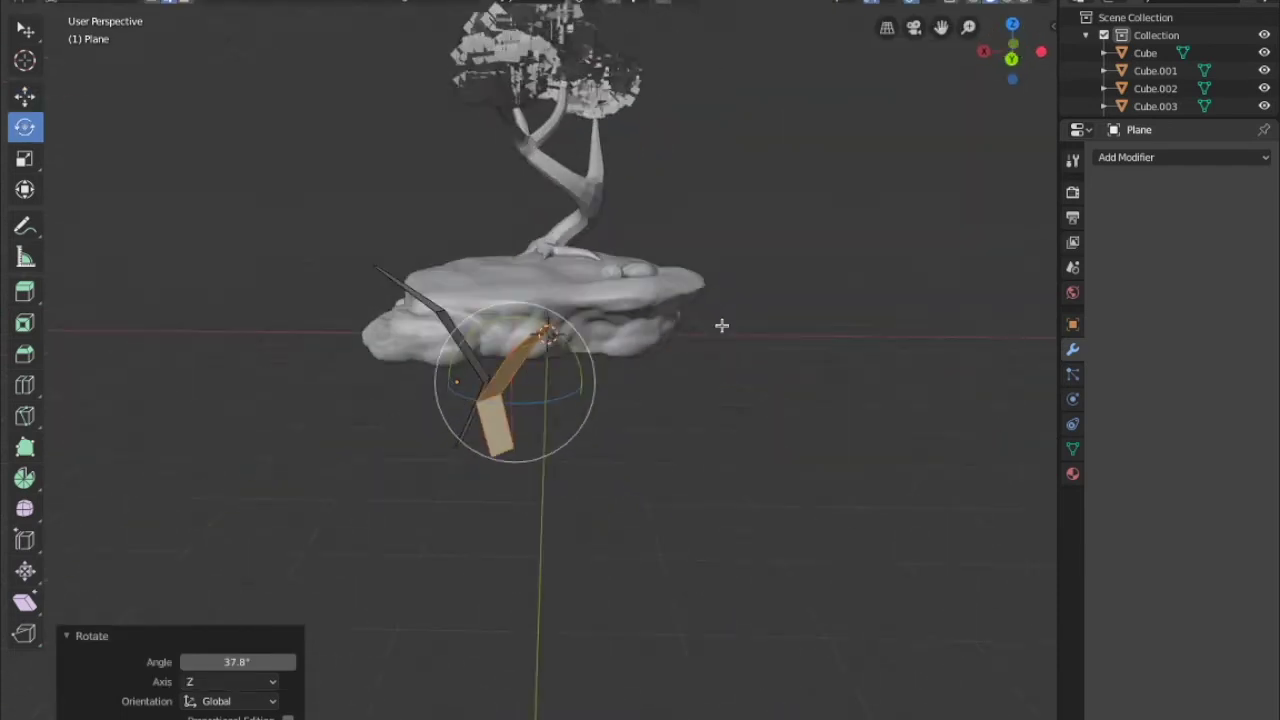
click(720, 323)
middle_drag(720, 323, 481, 490)
Duplicate the blade again and rotate the new copy about -72° around vertical
key(shift+d)
middle_drag(505, 400, 760, 380)
key(r)
click(846, 320)
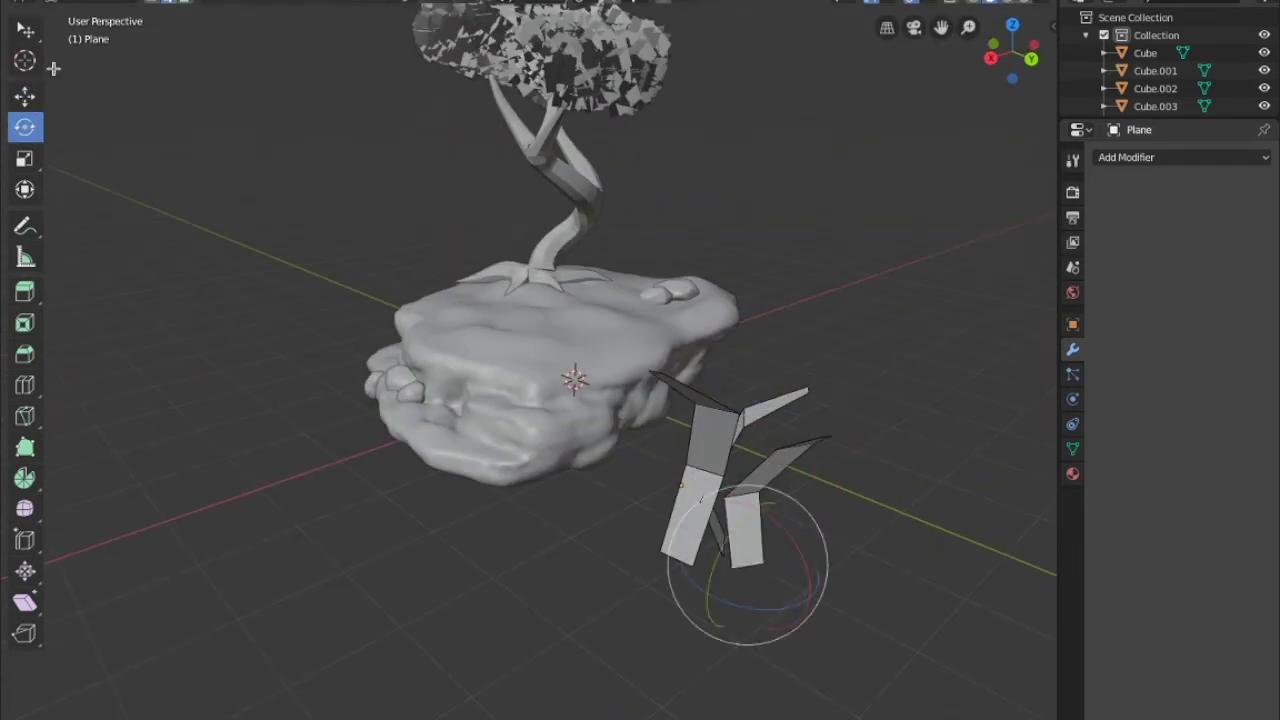
Set the pivot to Median Point and rotate the blade cluster around vertical
click(577, 103)
middle_drag(577, 108, 656, 222)
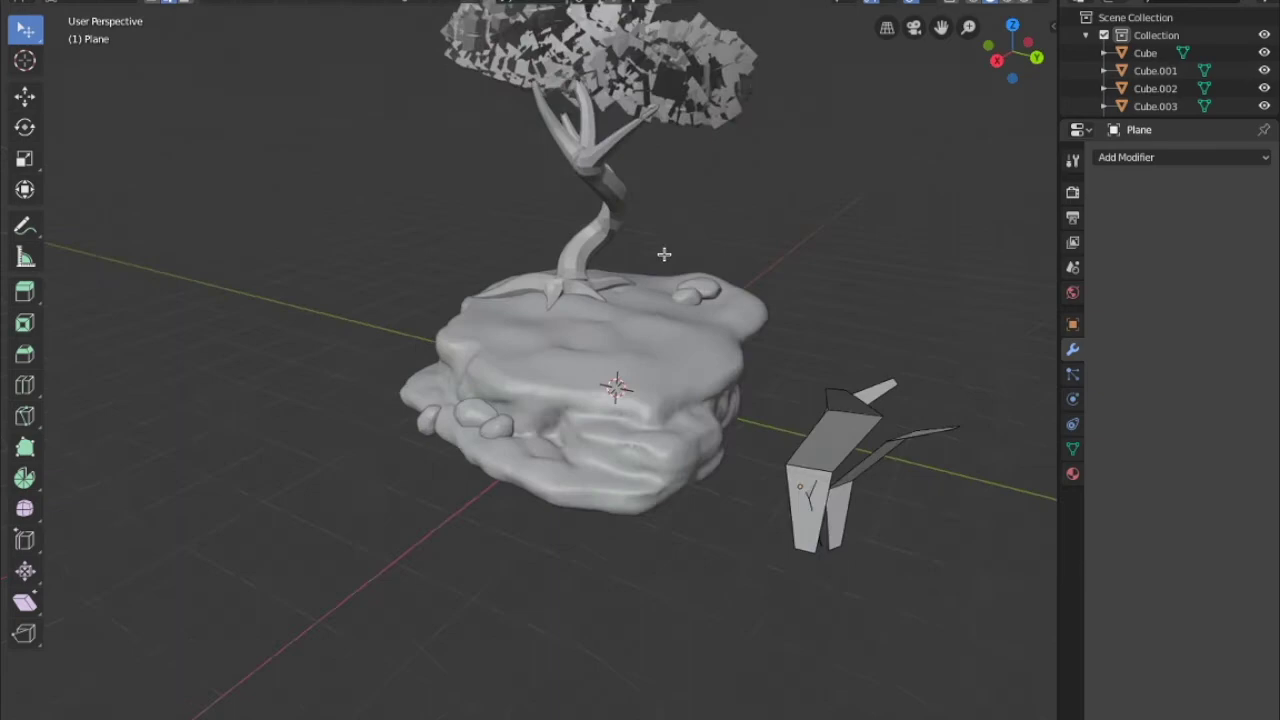
middle_drag(494, 212, 114, 194)
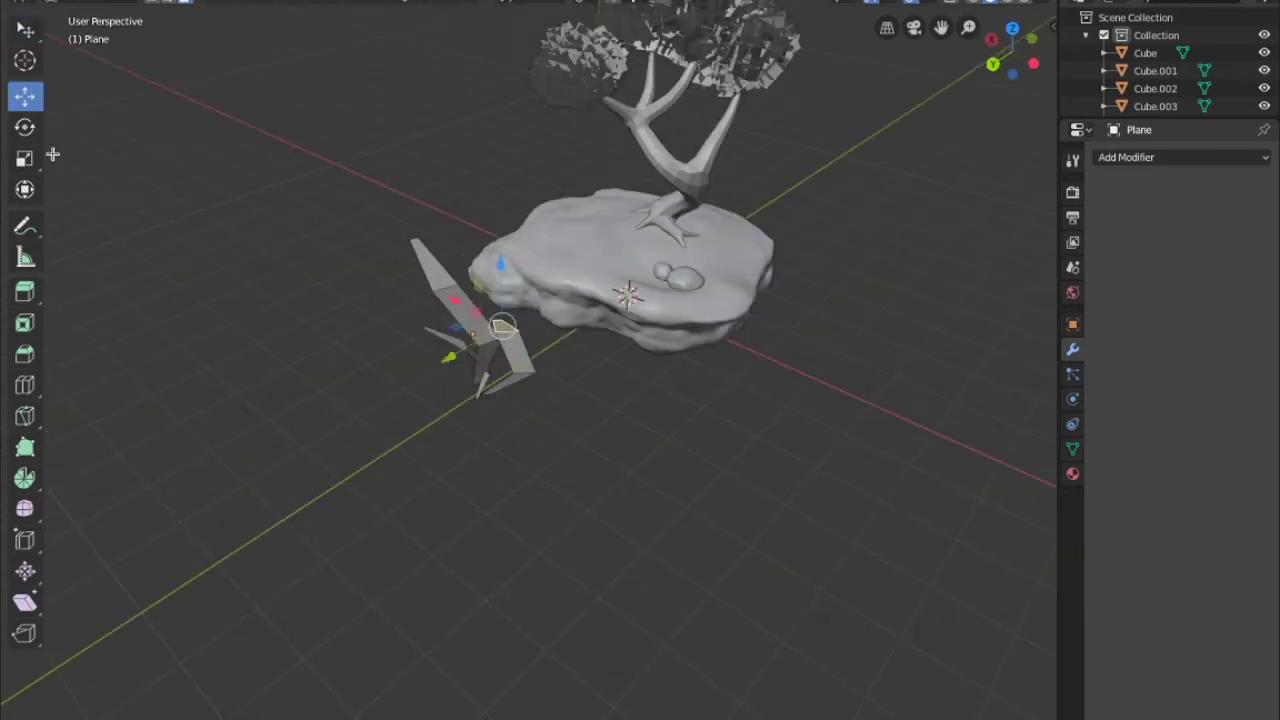
key(r)
click(737, 261)
middle_drag(491, 385, 586, 403)
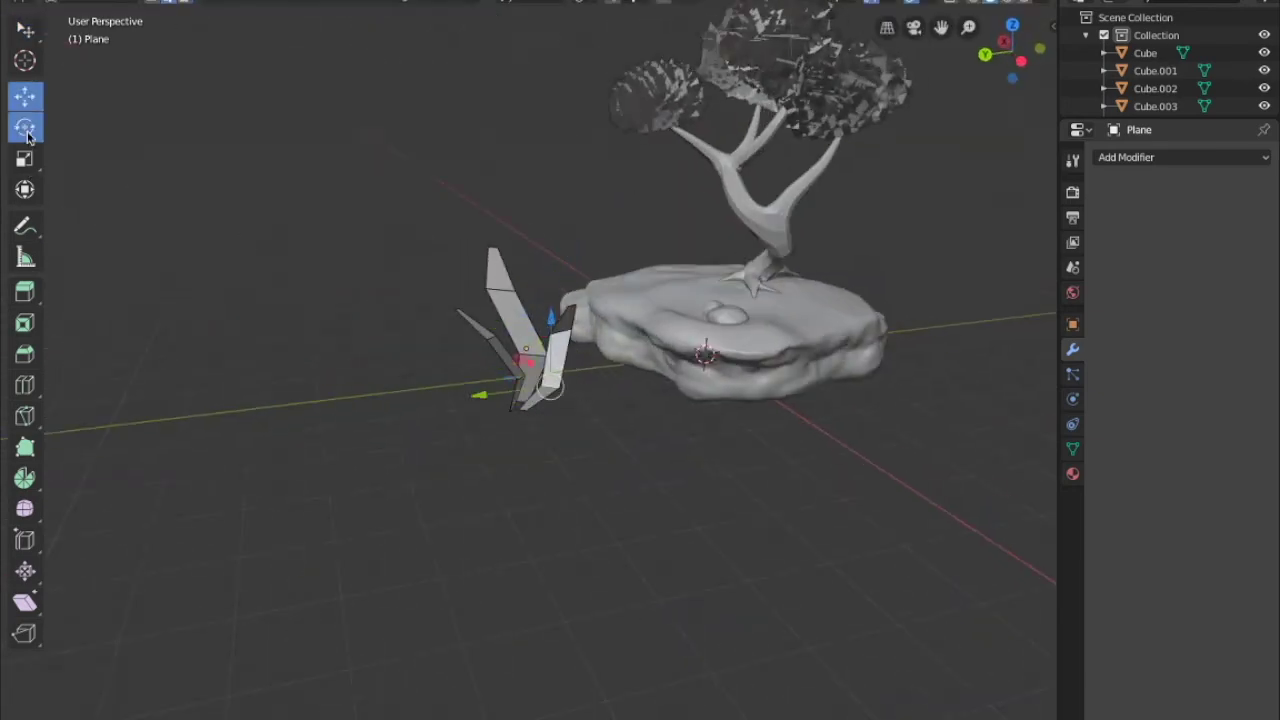
click(25, 128)
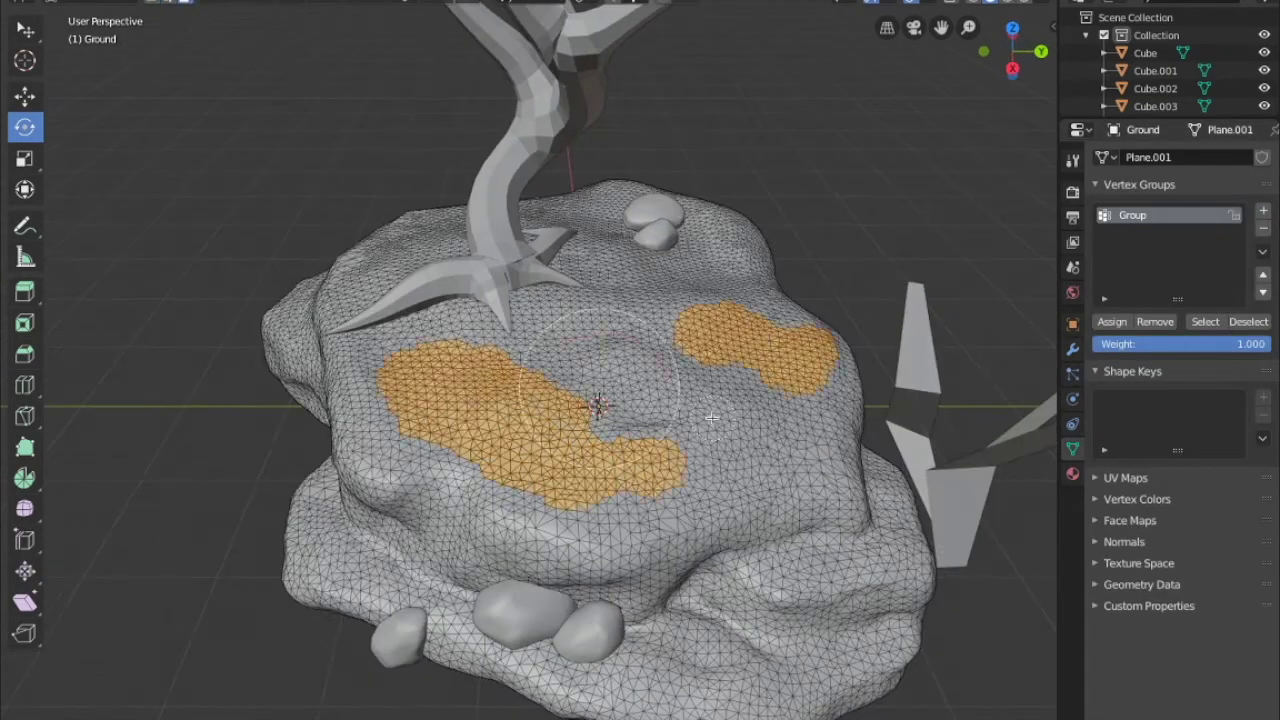
Orbit and zoom around the Ground rock to inspect its Group vertex-group patches on top and sides
middle_drag(643, 192, 629, 214)
scroll(629, 214, down, 3)
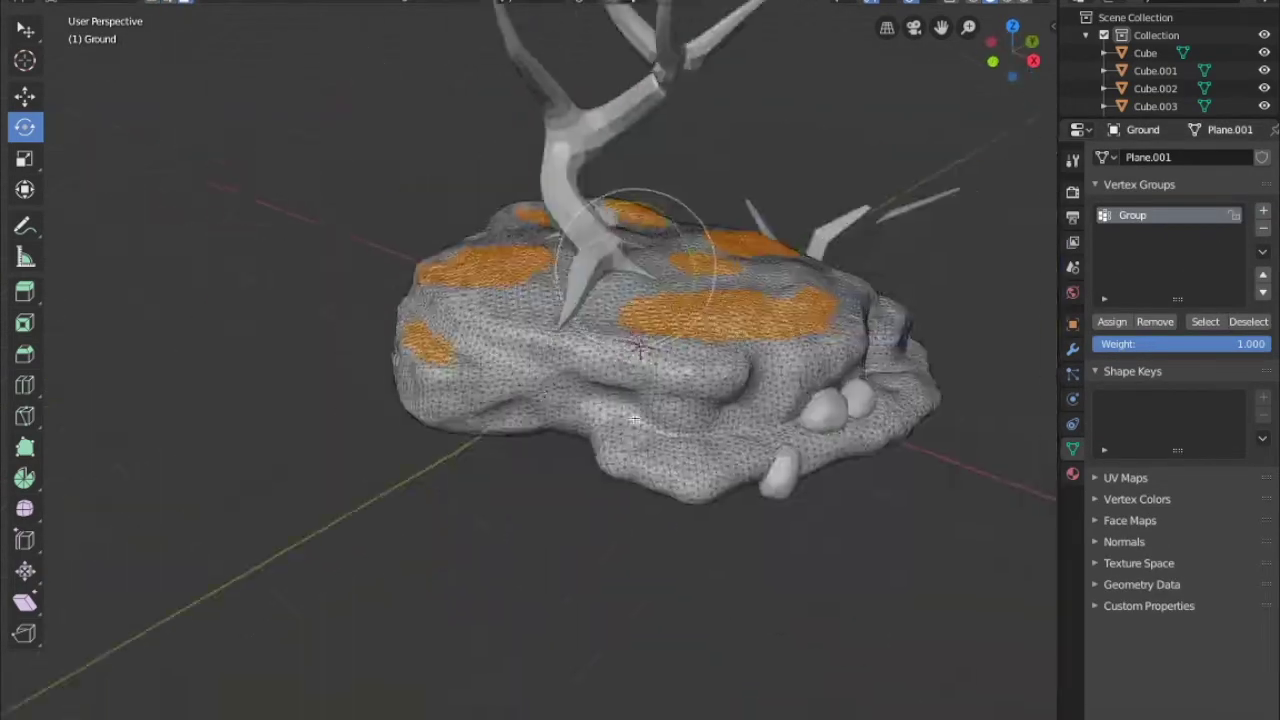
scroll(714, 323, up, 5)
scroll(846, 556, up, 2)
middle_drag(846, 556, 484, 324)
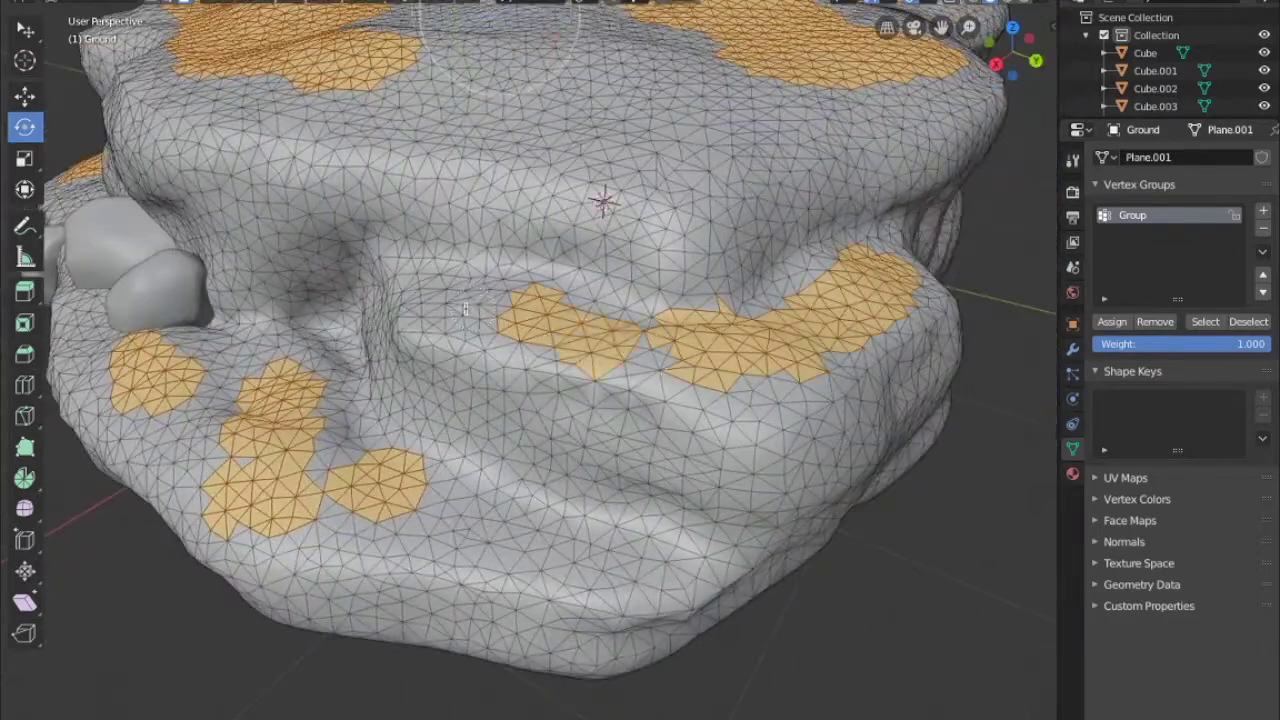
scroll(466, 308, down, 5)
scroll(466, 308, down, 4)
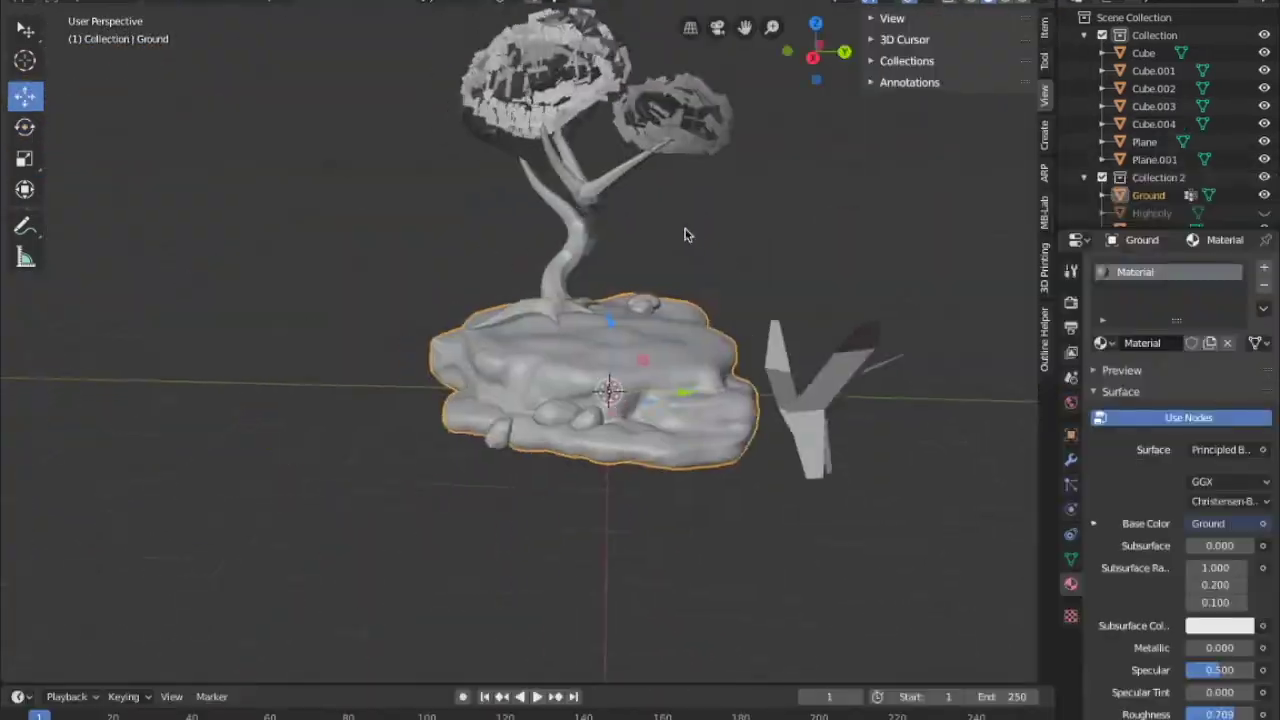
mouse_move(684, 235)
middle_down()
mouse_move(918, 384)
mouse_move(836, 443)
middle_up()
scroll(918, 384, down, 2)
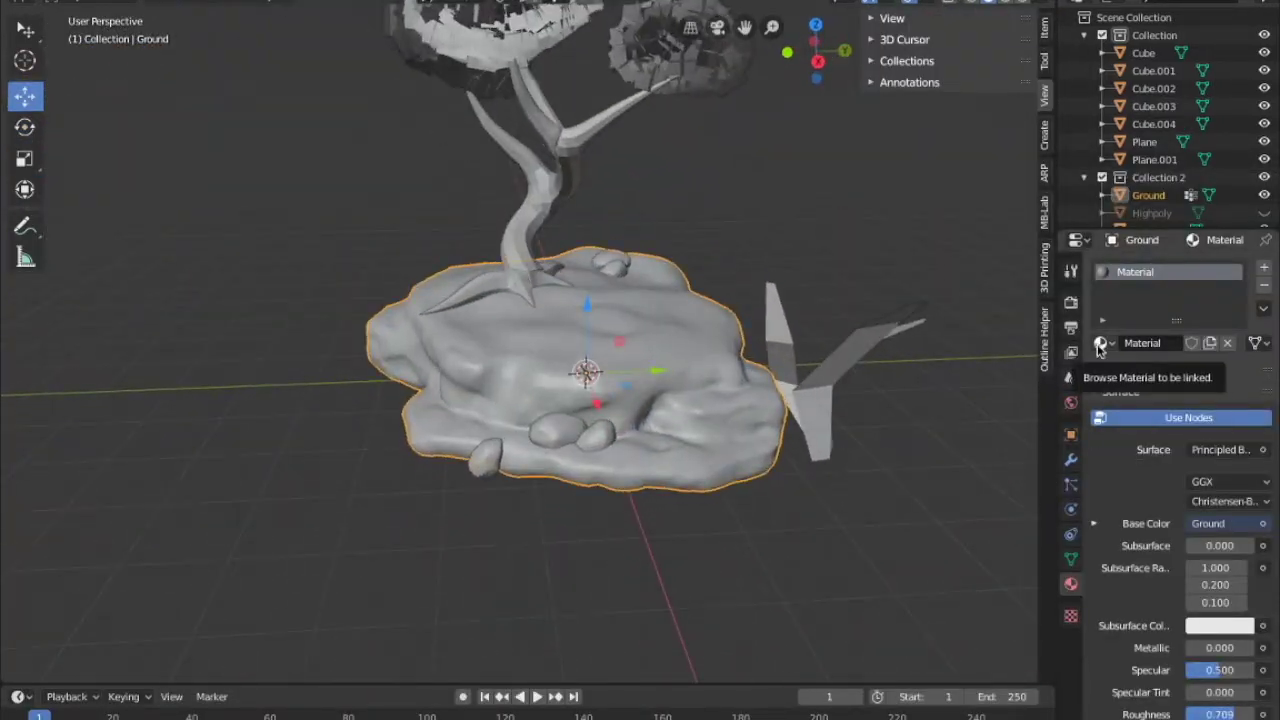
Add a new Hair particle system to the Ground rock
click(1071, 484)
click(1264, 267)
click(1226, 365)
mouse_move(840, 420)
middle_down()
mouse_move(817, 368)
mouse_move(716, 254)
middle_up()
scroll(1180, 450, down, 5)
scroll(1180, 450, down, 3)
middle_drag(720, 300, 720, 460)
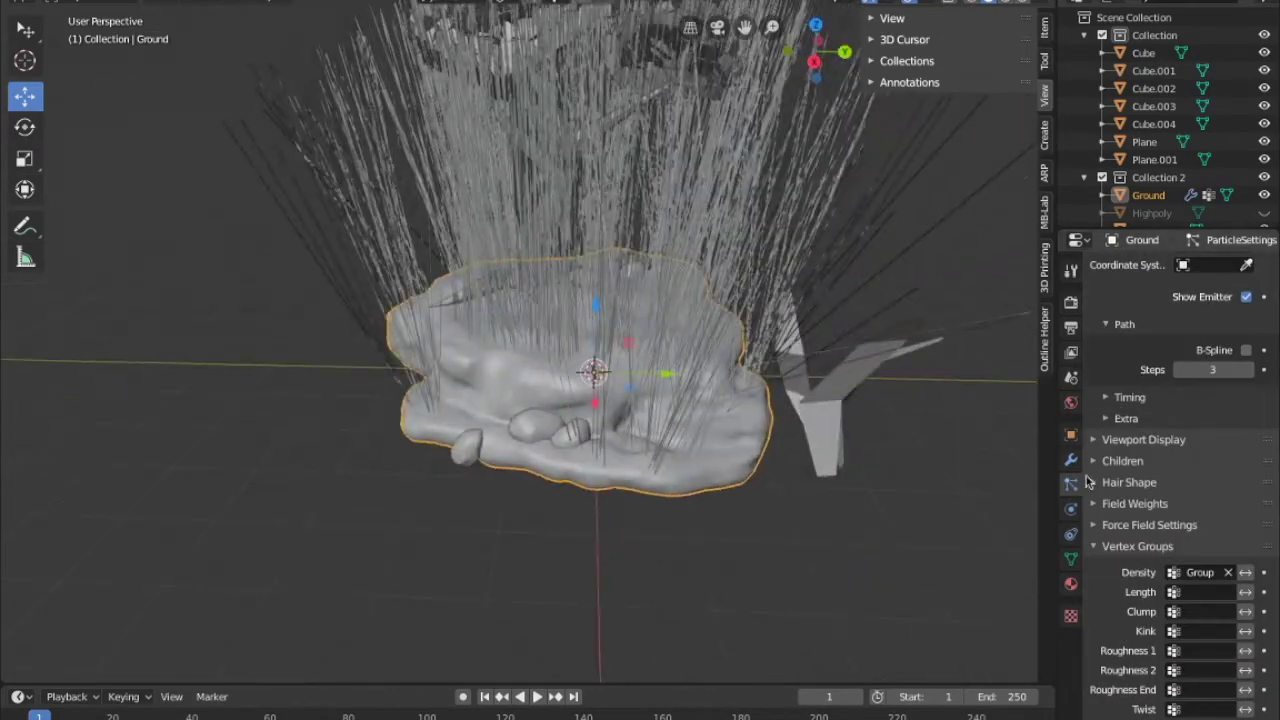
scroll(1180, 400, up, 3)
Render the hair as Object instances using the Plane grass blade
click(1208, 365)
click(1144, 425)
click(1243, 491)
click(857, 351)
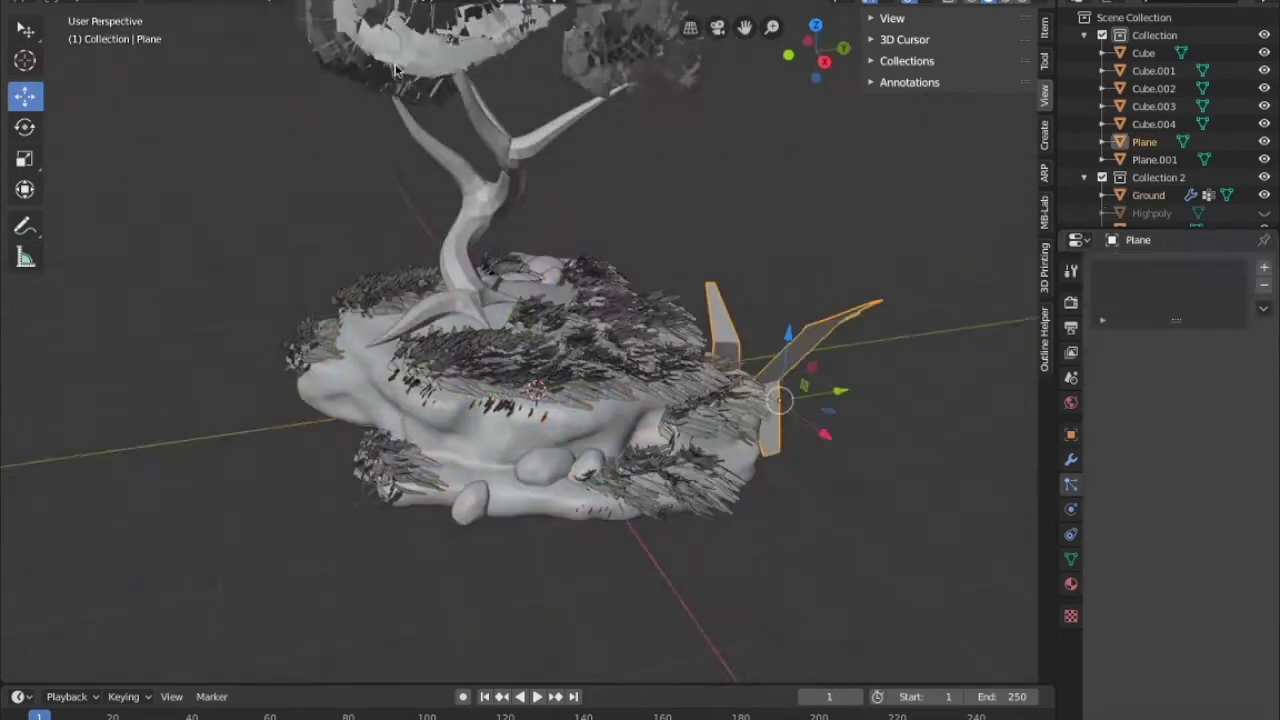
Rotate the Plane grass blade by -90° to stand it upright
click(770, 330)
mouse_move(700, 300)
mouse_down()
mouse_move(691, 243)
mouse_move(760, 330)
mouse_up()
scroll(691, 243, up, 5)
scroll(700, 260, down, 6)
key(ctrl+z)
scroll(723, 209, up, 5)
middle_drag(723, 209, 546, 136)
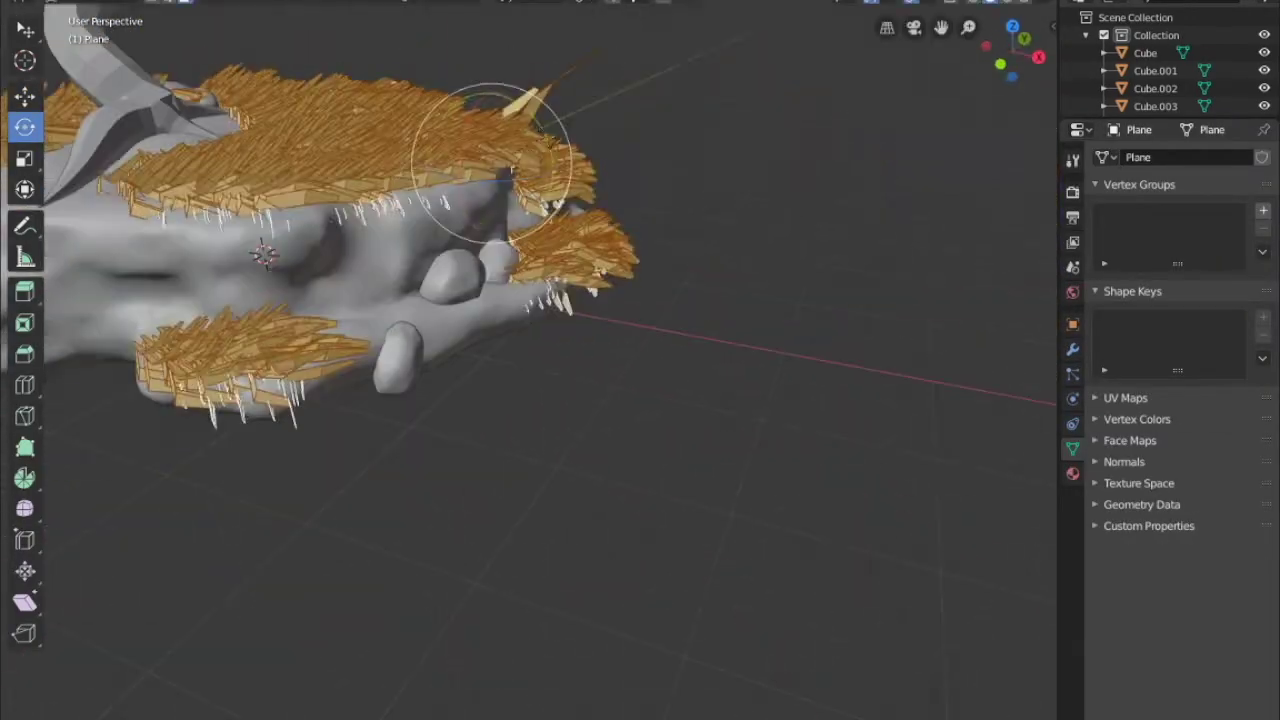
scroll(672, 364, down, 5)
middle_drag(672, 364, 642, 135)
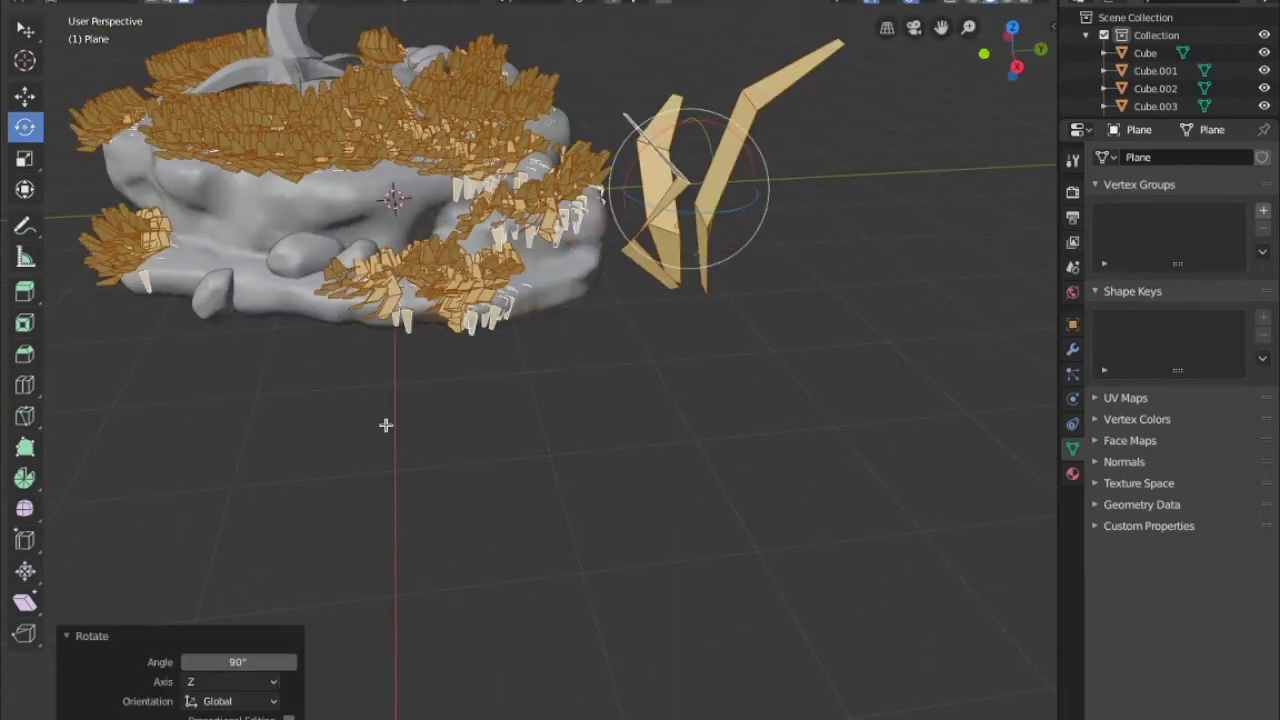
text(-90)
key(Return)
Move the Plane 2.4 m along Y, rotate it 90° about Z, then shift it about 1.8 m along Y
key(Return)
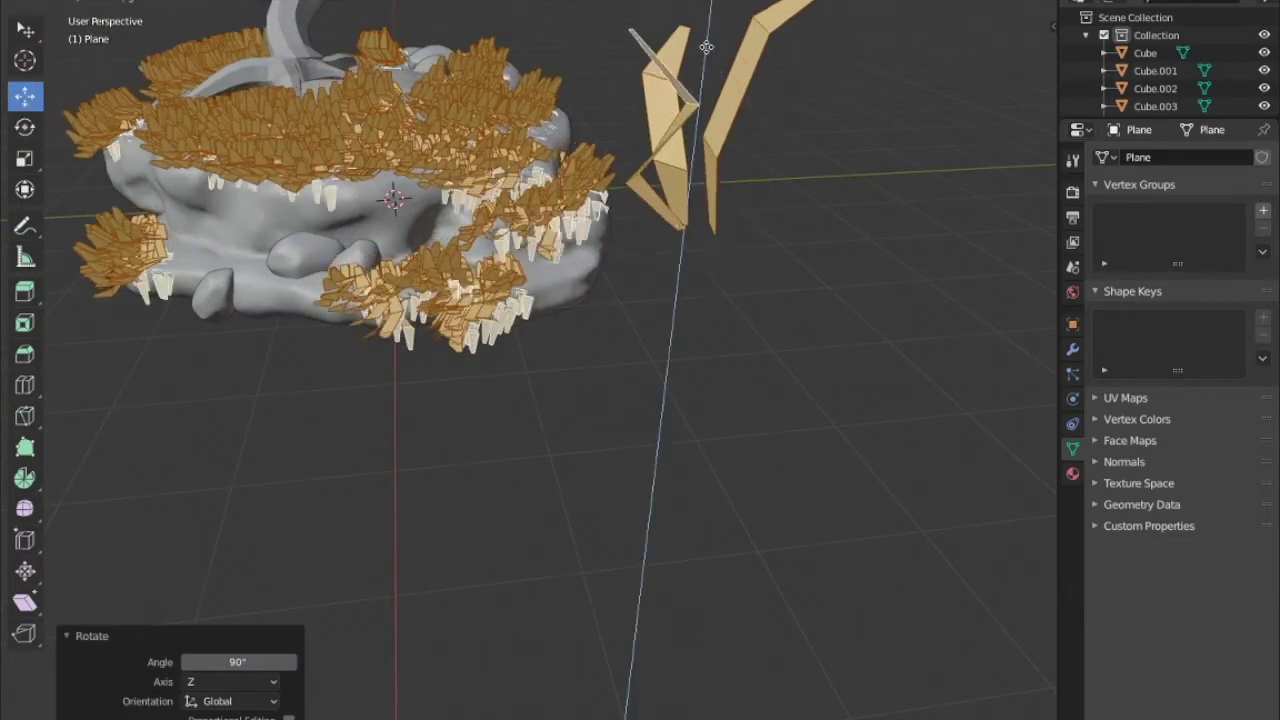
middle_drag(600, 400, 736, 227)
scroll(736, 227, down, 3)
drag(873, 225, 700, 228)
scroll(700, 228, up, 4)
middle_drag(500, 300, 560, 250)
key(r)
mouse_move(504, 542)
middle_down()
mouse_move(489, 445)
mouse_move(560, 400)
middle_up()
text(rz90)
key(Return)
click(25, 95)
drag(700, 330, 640, 330)
middle_drag(640, 330, 700, 300)
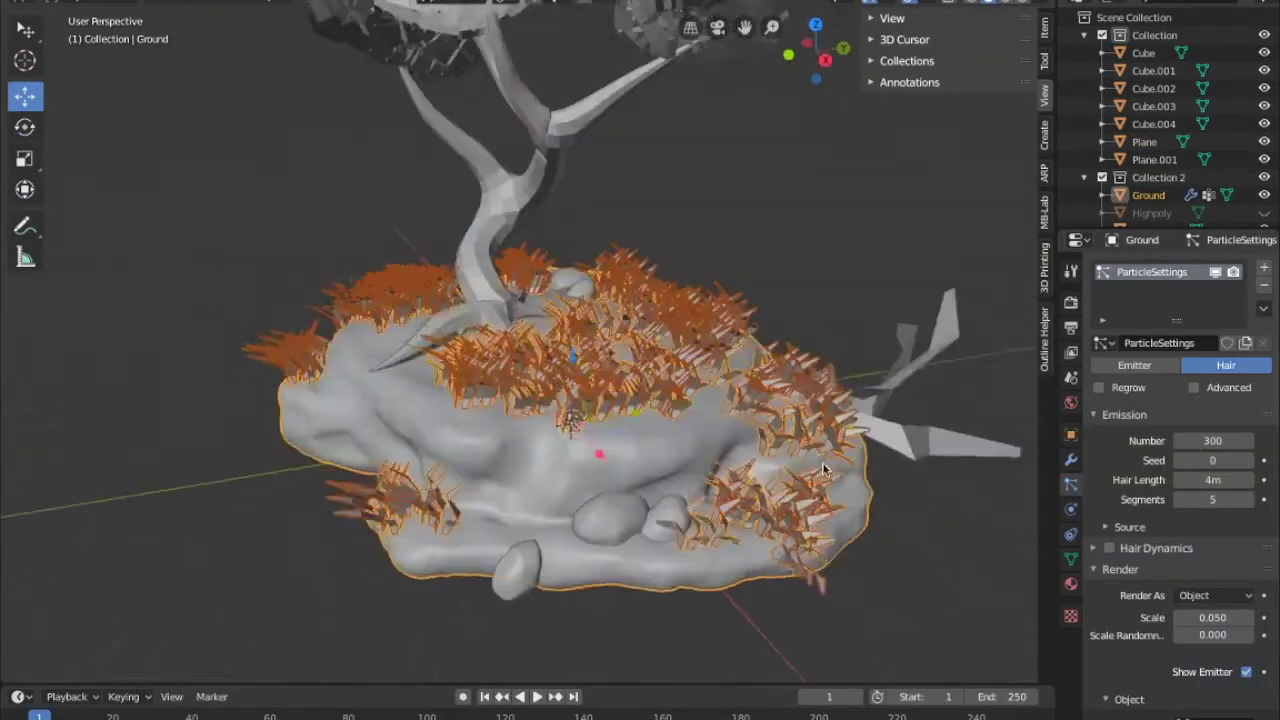
Set the grass instances' scale randomness to 0.925
drag(1186, 635, 1246, 635)
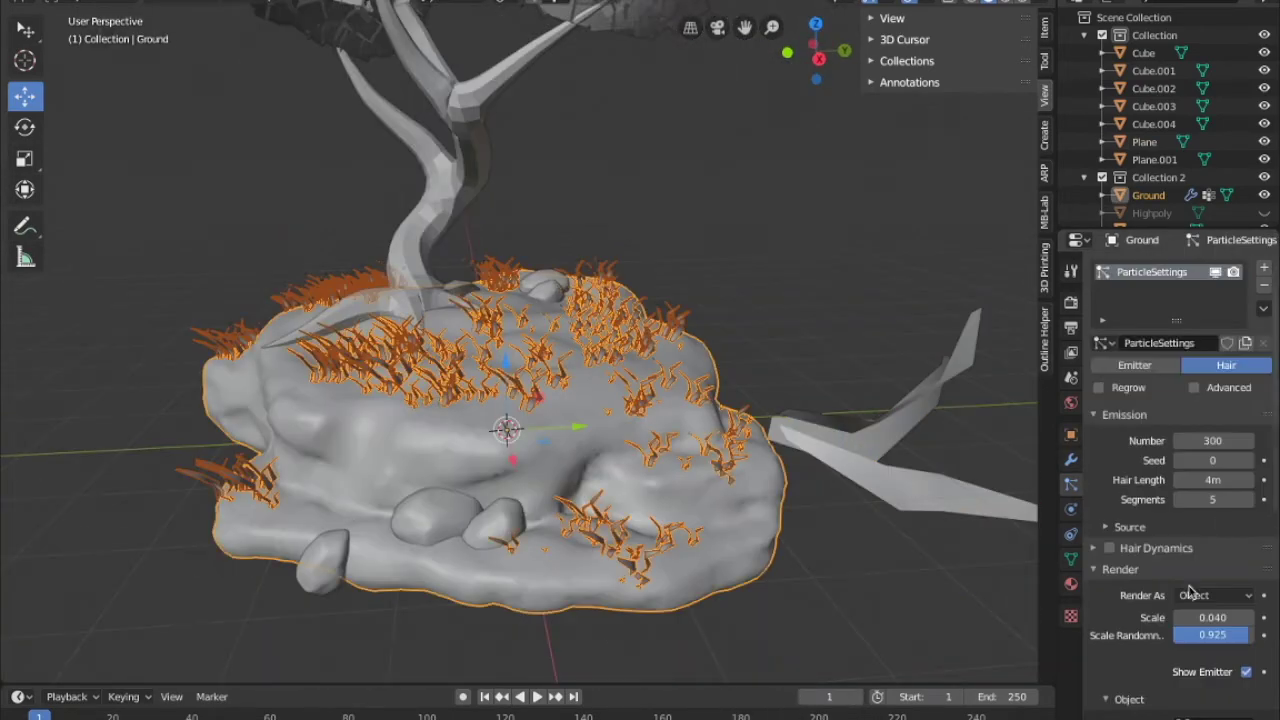
scroll(1186, 567, up, 4)
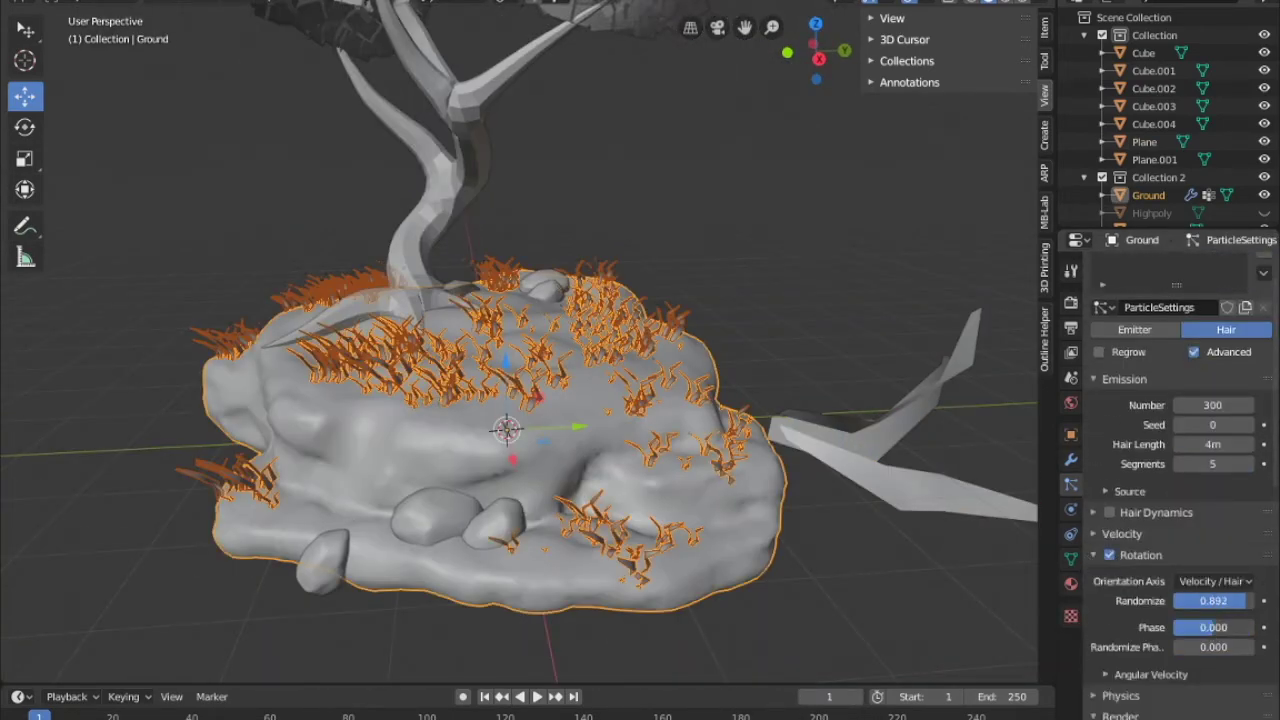
scroll(1180, 500, down, 5)
scroll(1180, 500, down, 5)
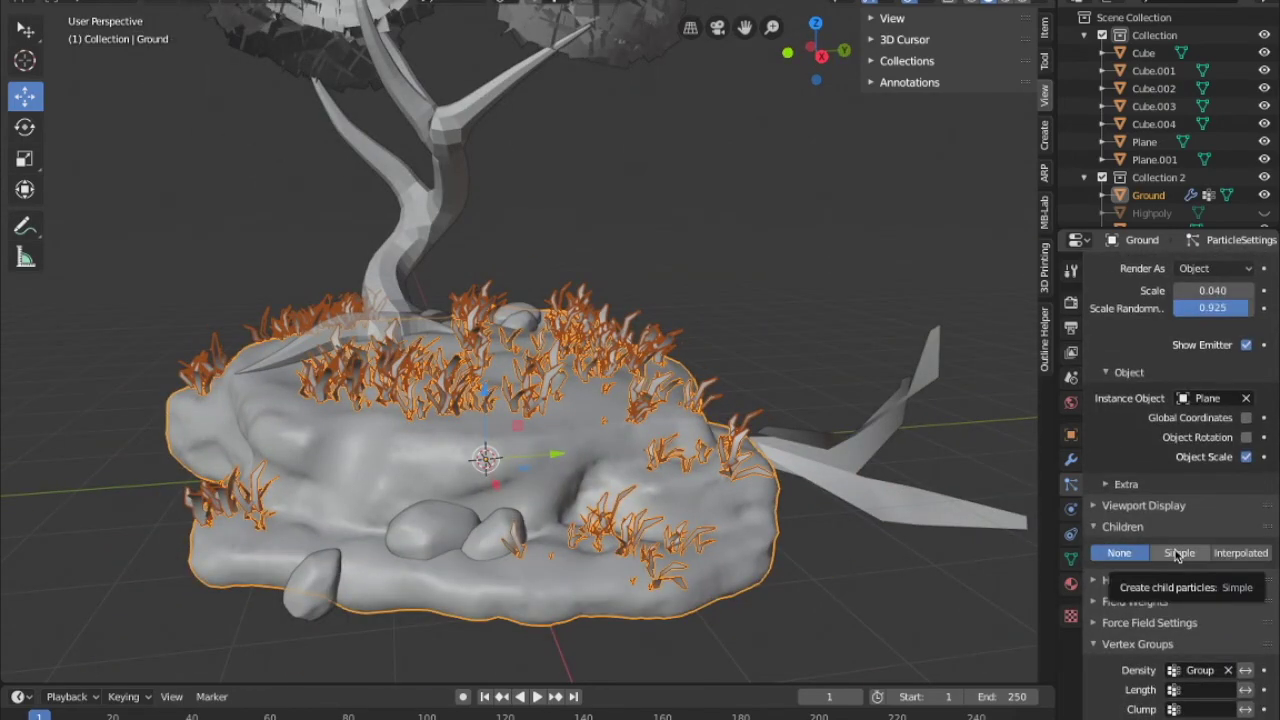
Enable Simple child hairs and view the scene in Material Preview shading
click(1179, 552)
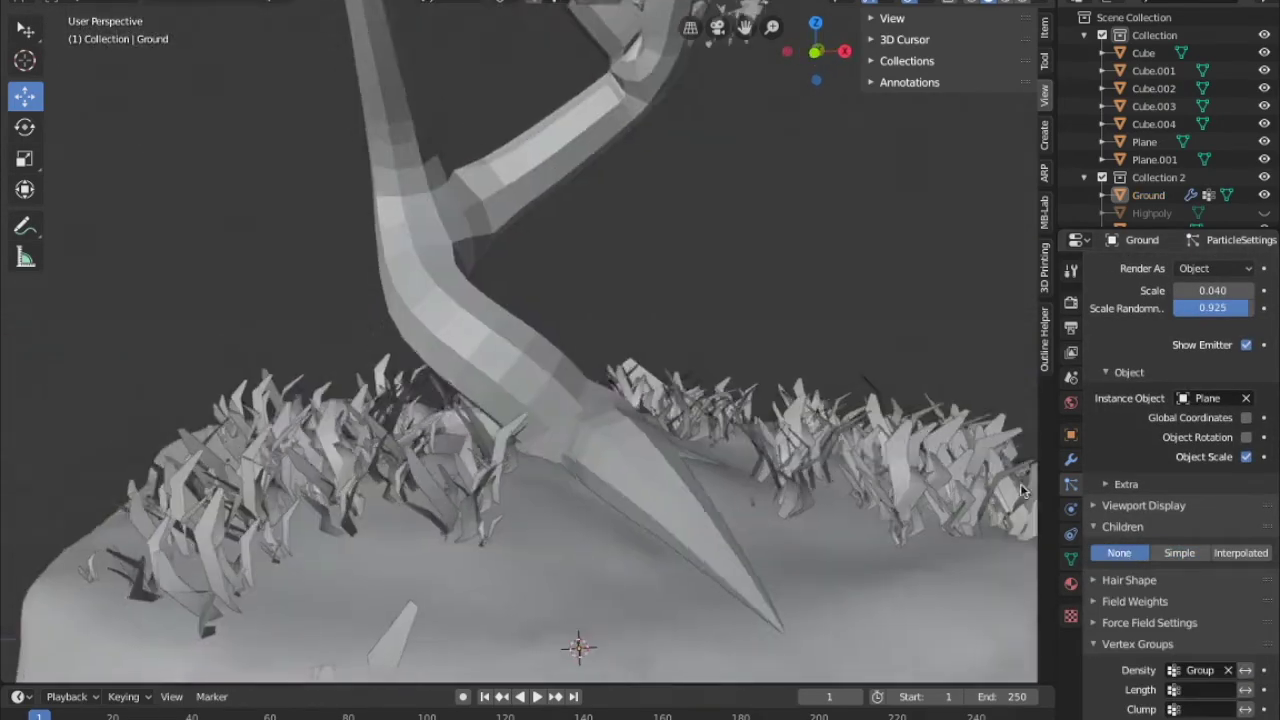
key(z)
click(490, 357)
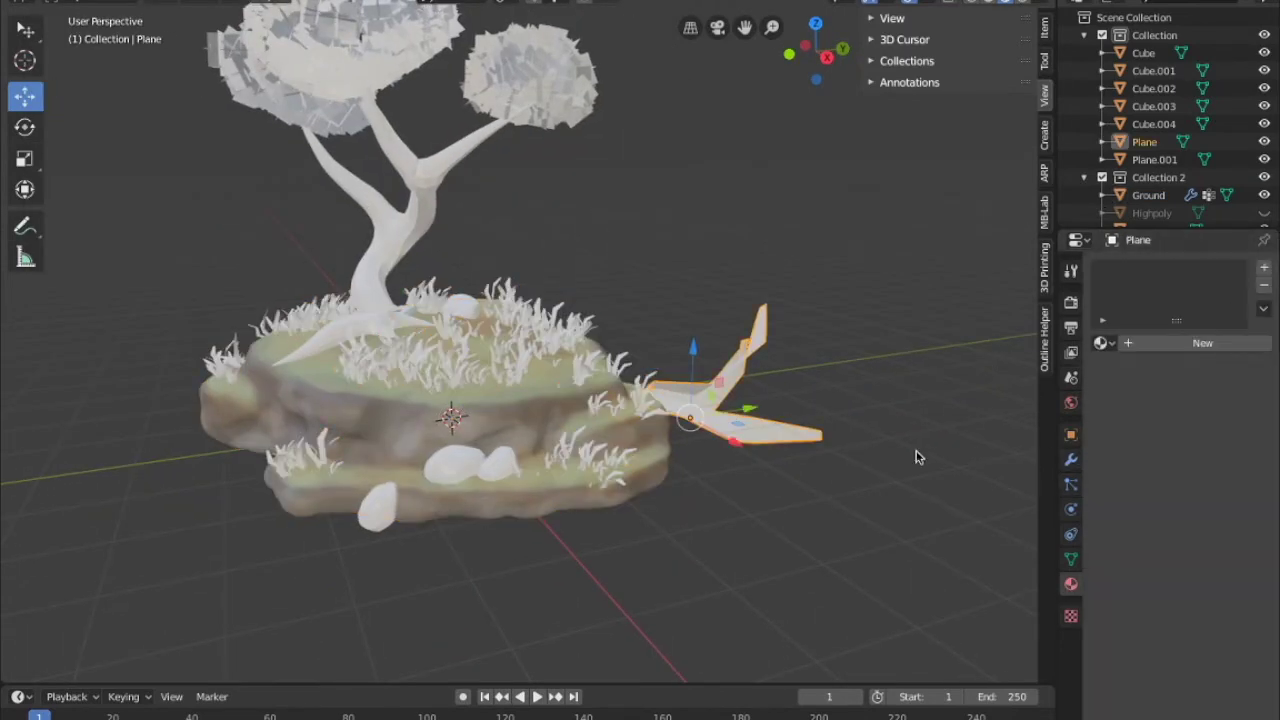
Make the grass blade green, then select the Ground rock and white pebble Cube.004 for colouring
click(1208, 447)
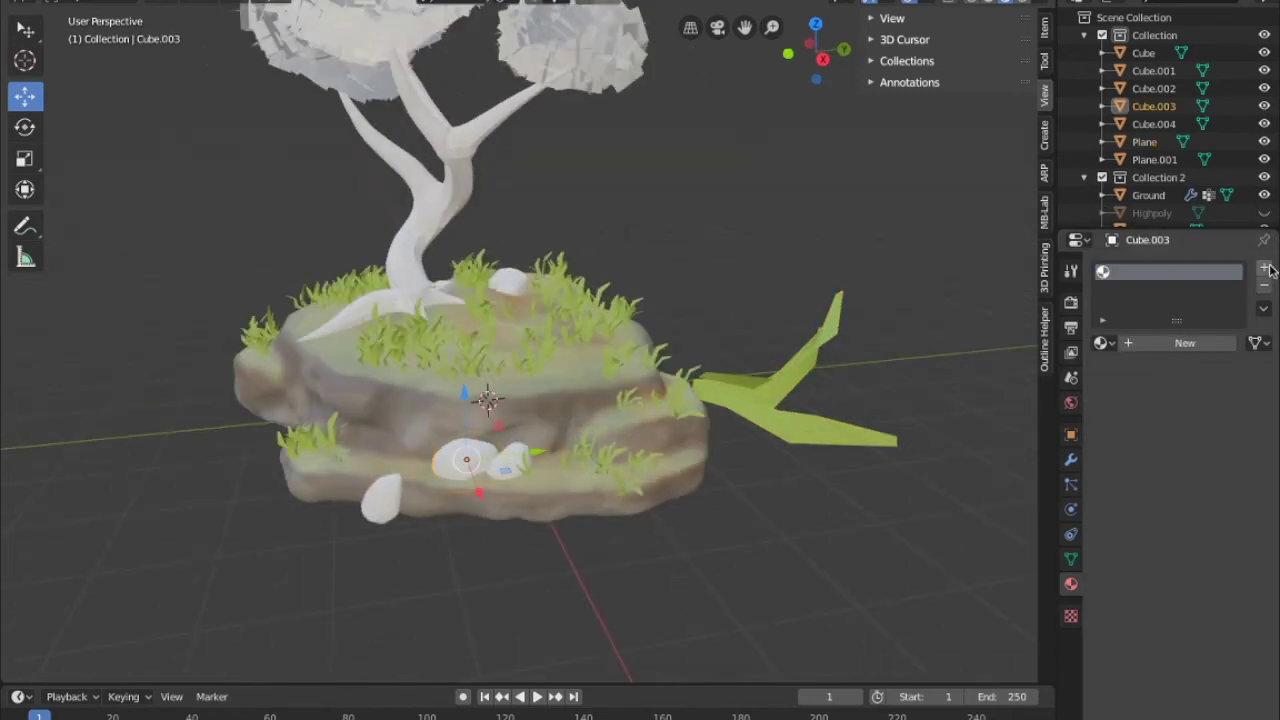
click(397, 518)
click(397, 518)
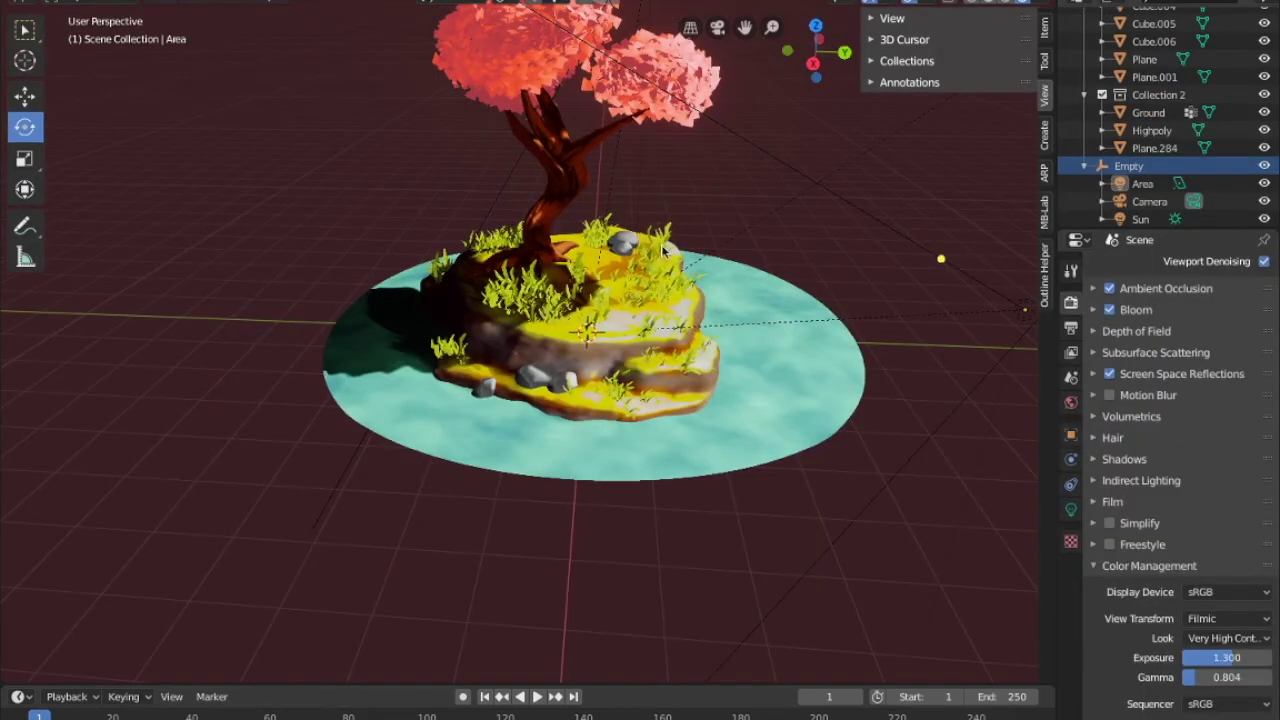
mouse_move(663, 250)
middle_down()
mouse_move(648, 245)
mouse_move(651, 210)
mouse_move(520, 220)
mouse_move(558, 264)
middle_up()
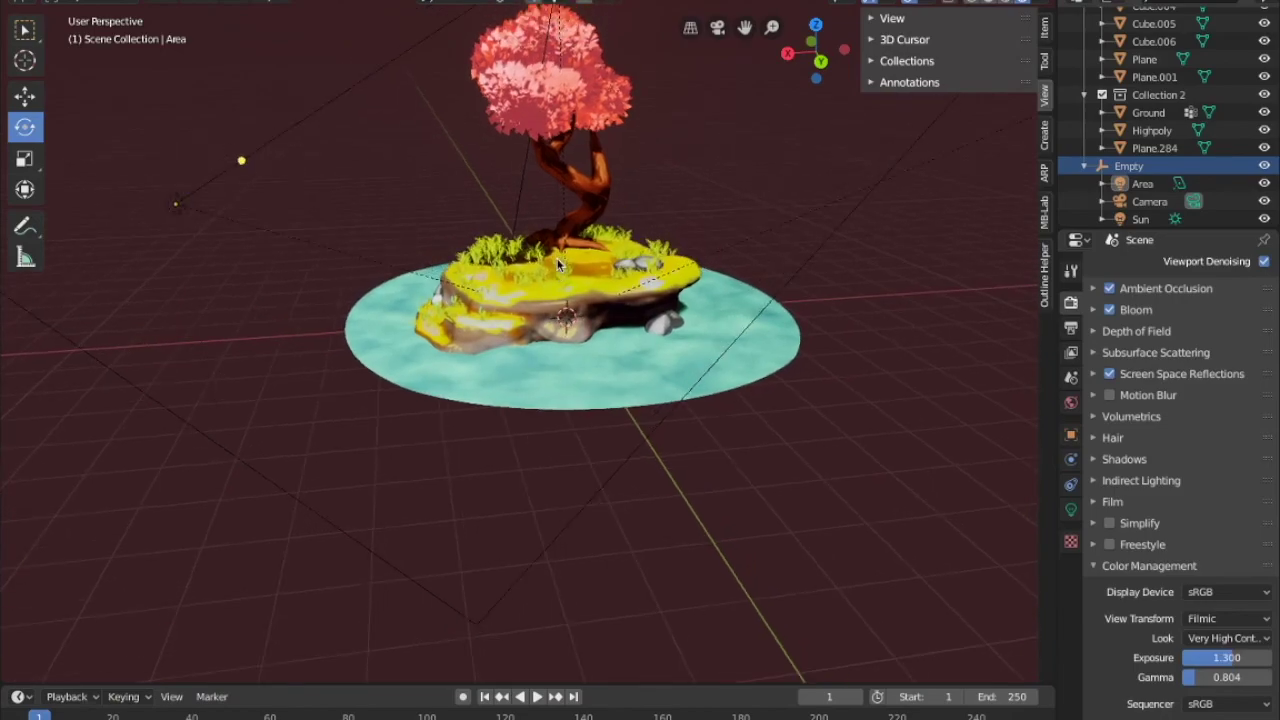